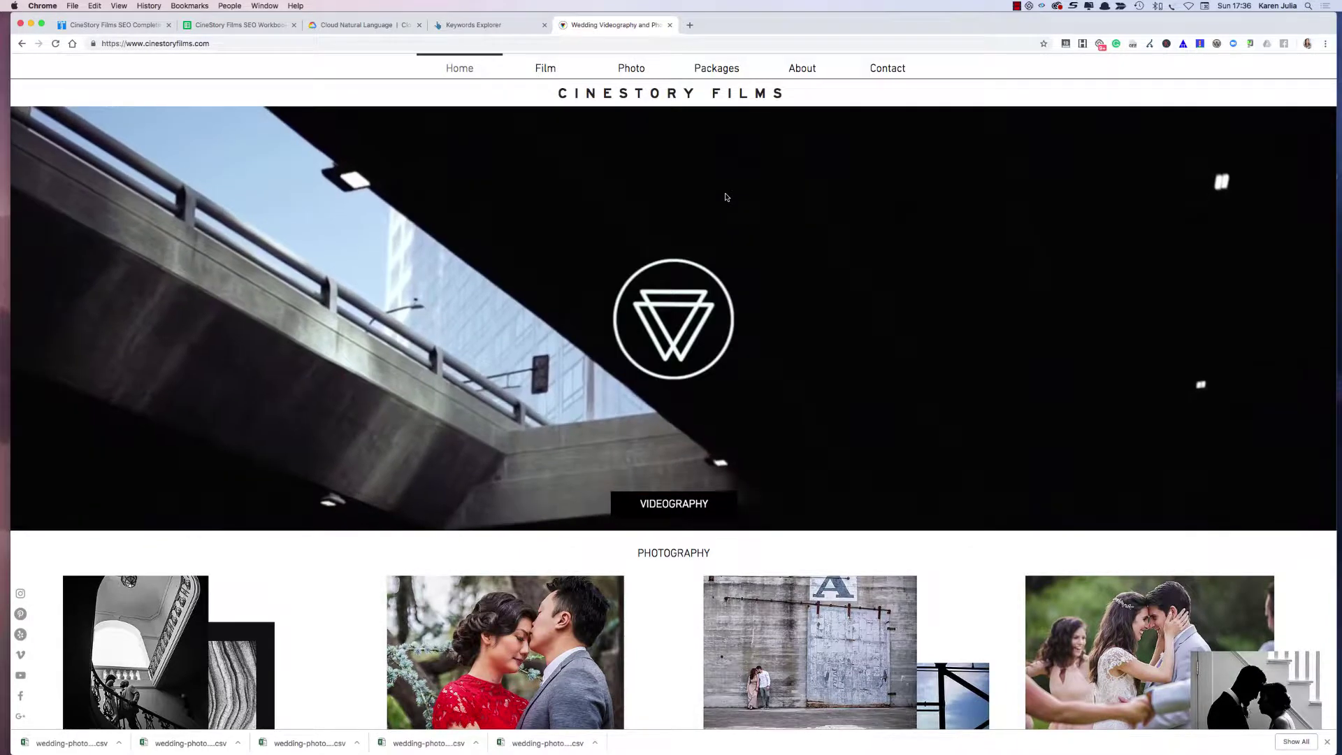
Examine the CineStory Films homepage for its written content, from the photo sections through the About, Award Winning and Contact sections.
left_click(725, 197)
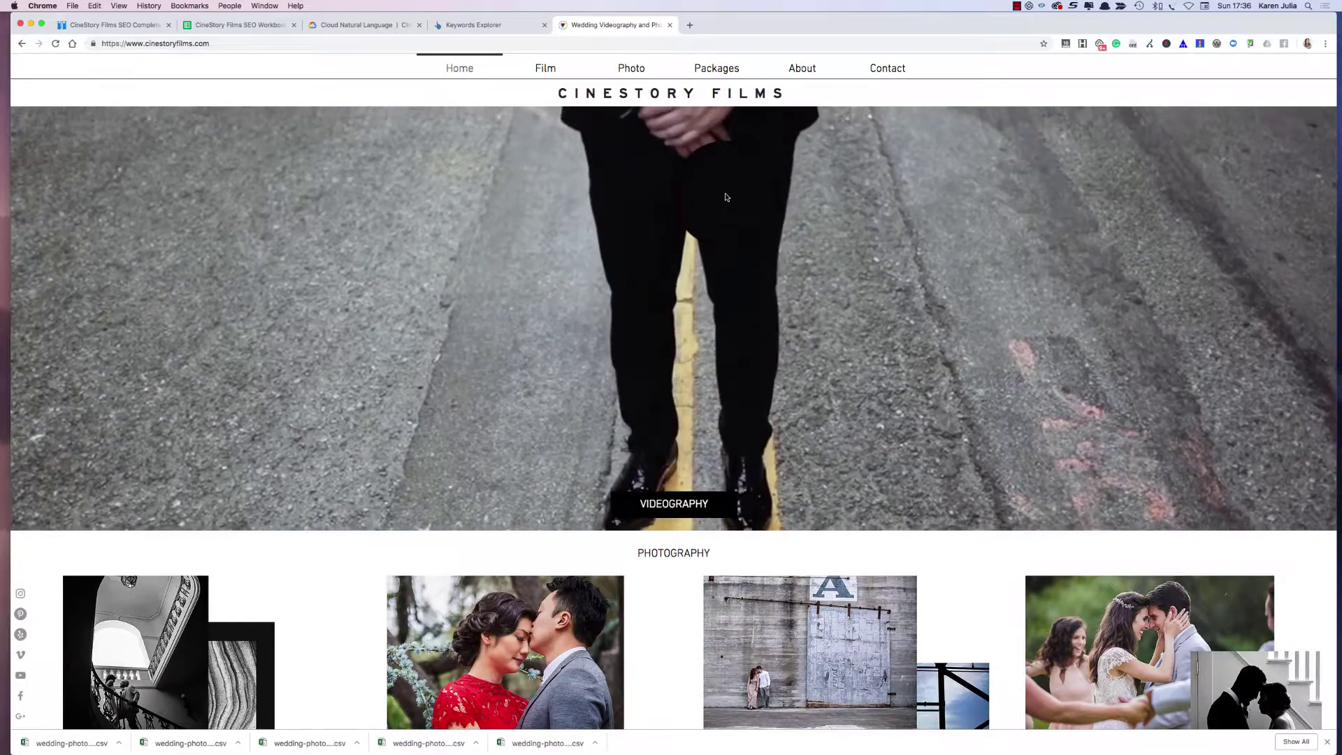
left_click(725, 197)
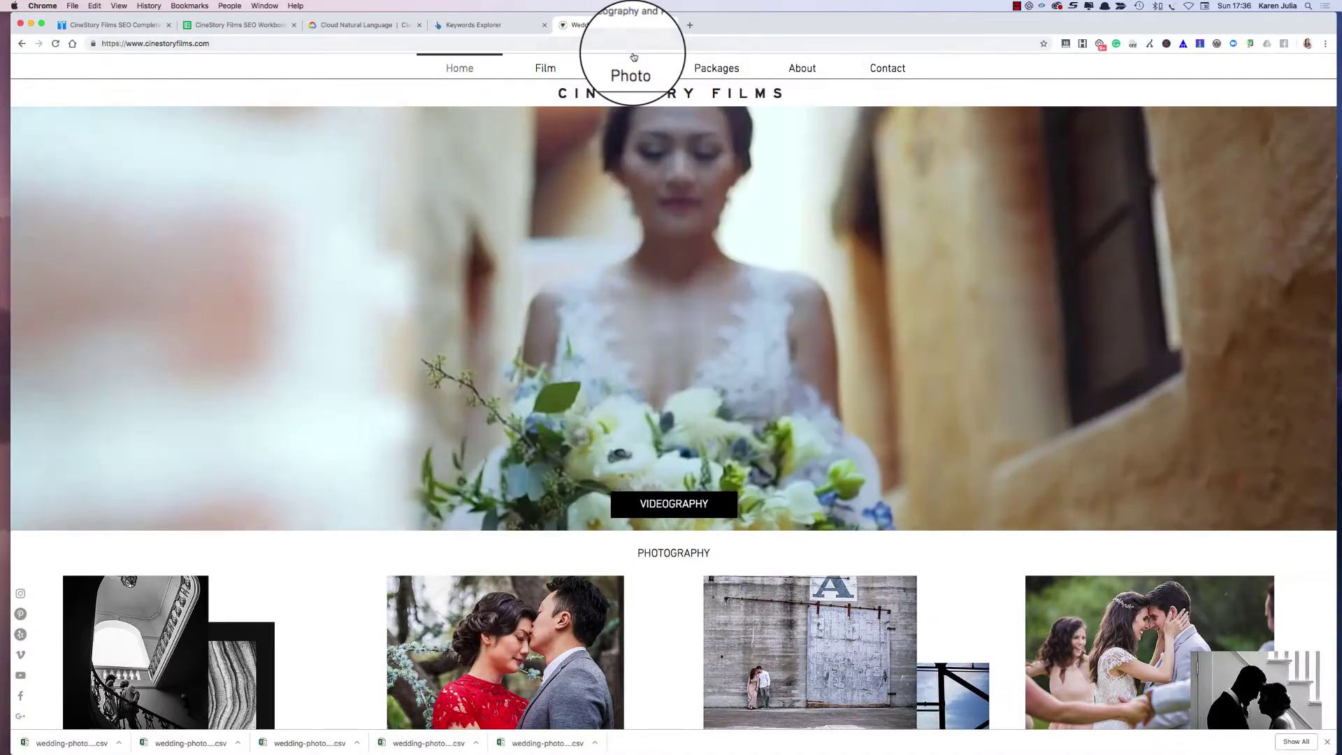
scroll(629, 206, "down", 6)
scroll(629, 210, "down", 5)
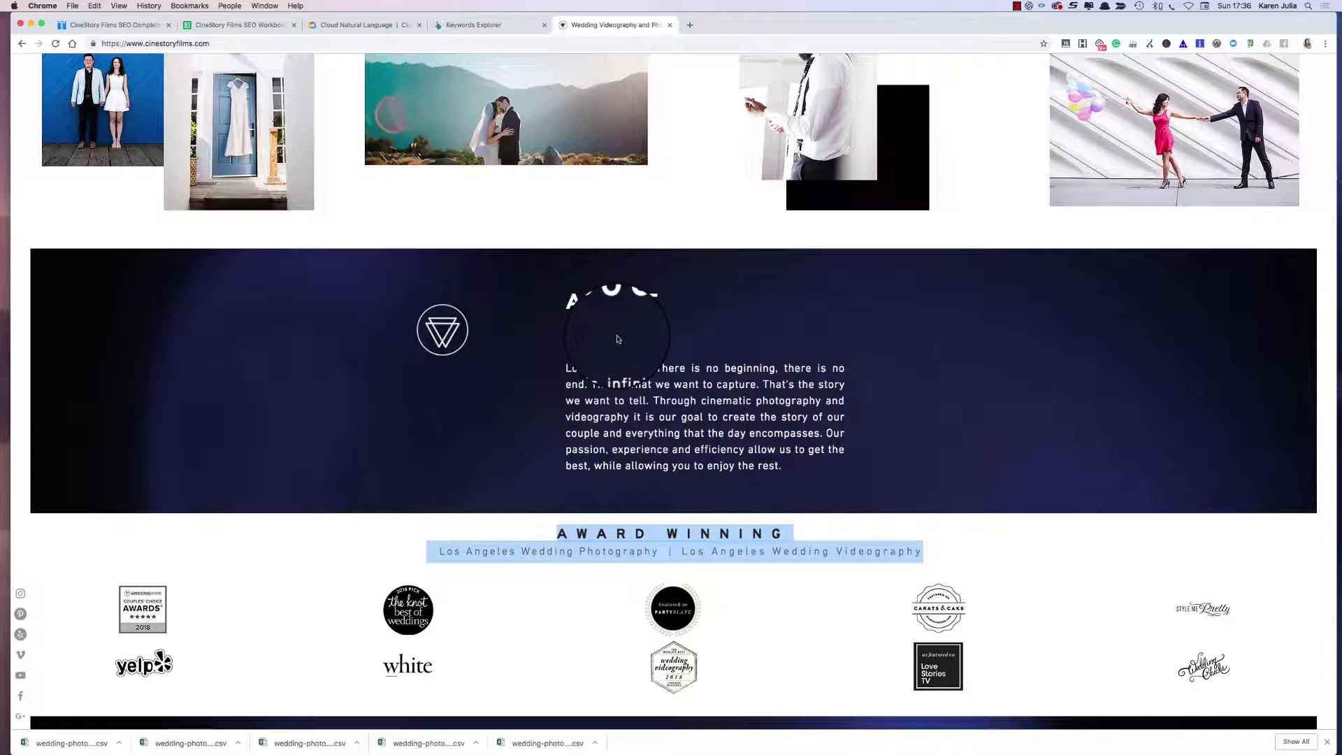
scroll(618, 338, "down", 2)
scroll(617, 336, "up", 3)
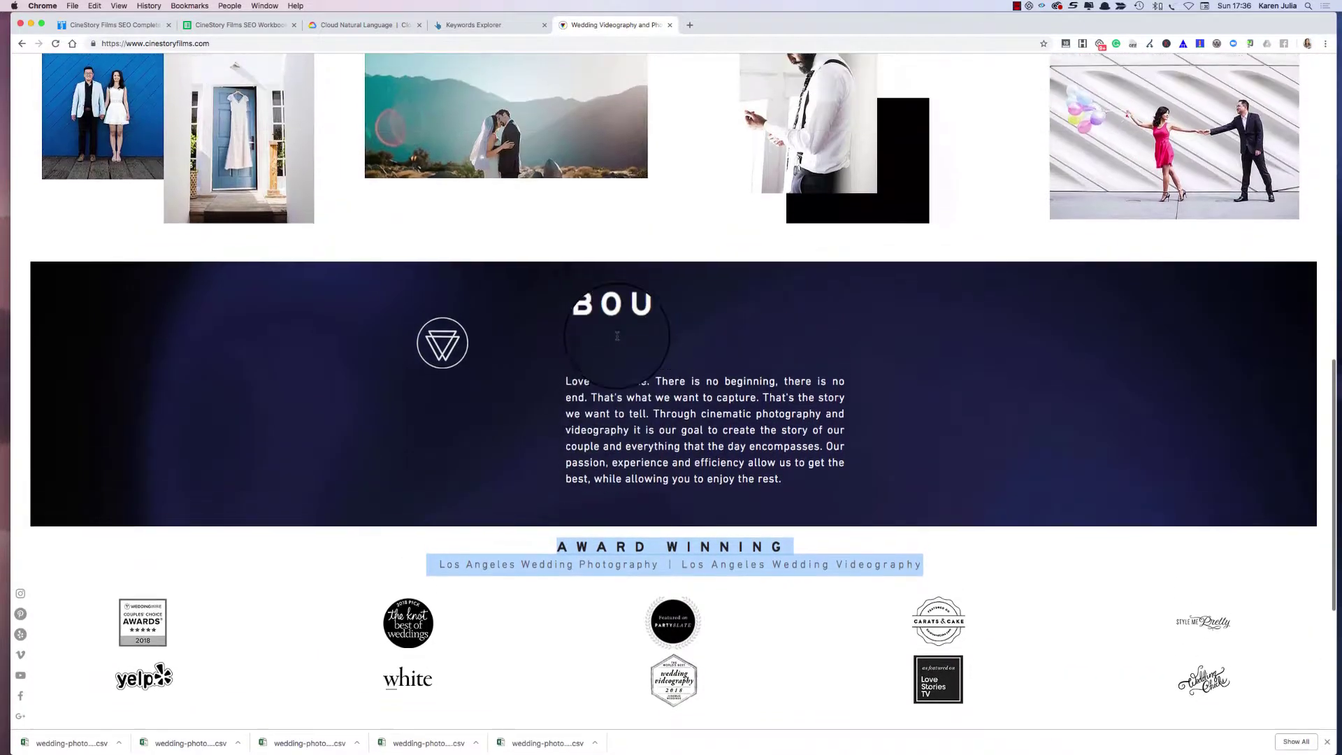
scroll(617, 336, "up", 3)
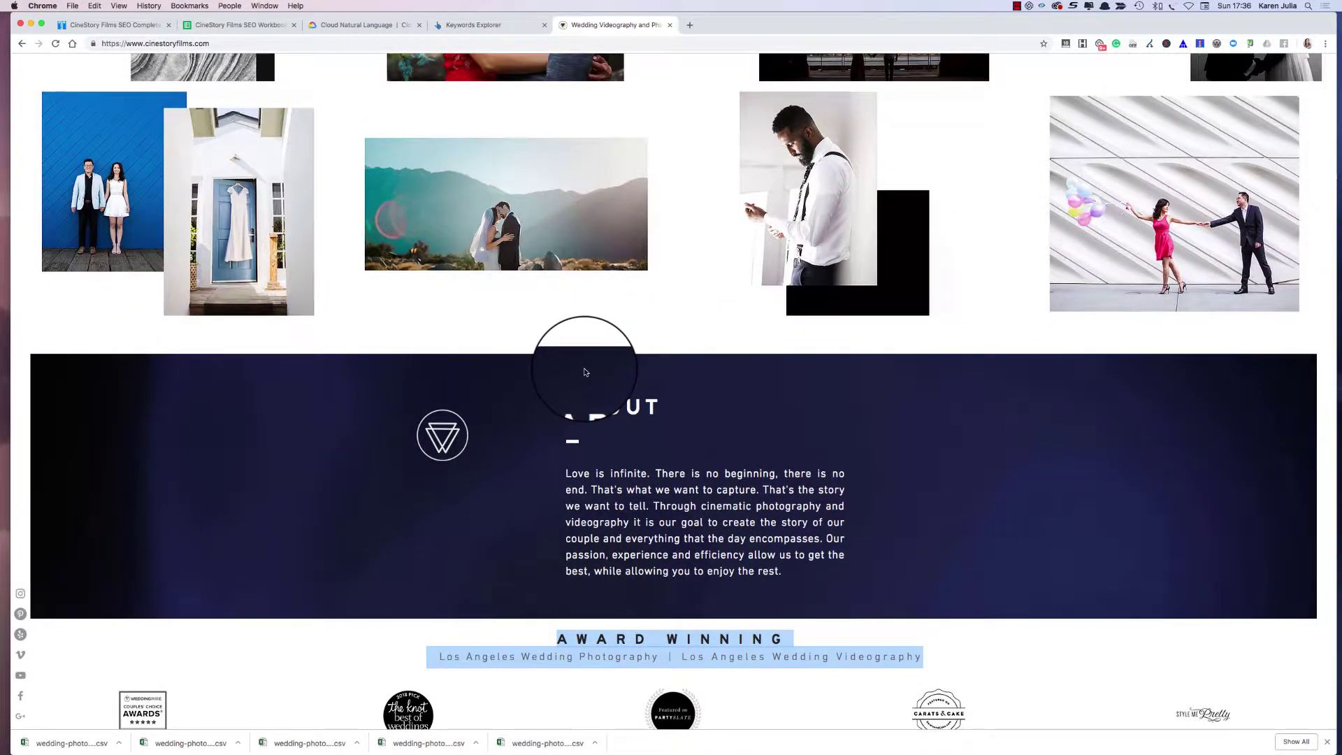
scroll(584, 372, "up", 4)
scroll(584, 372, "up", 5)
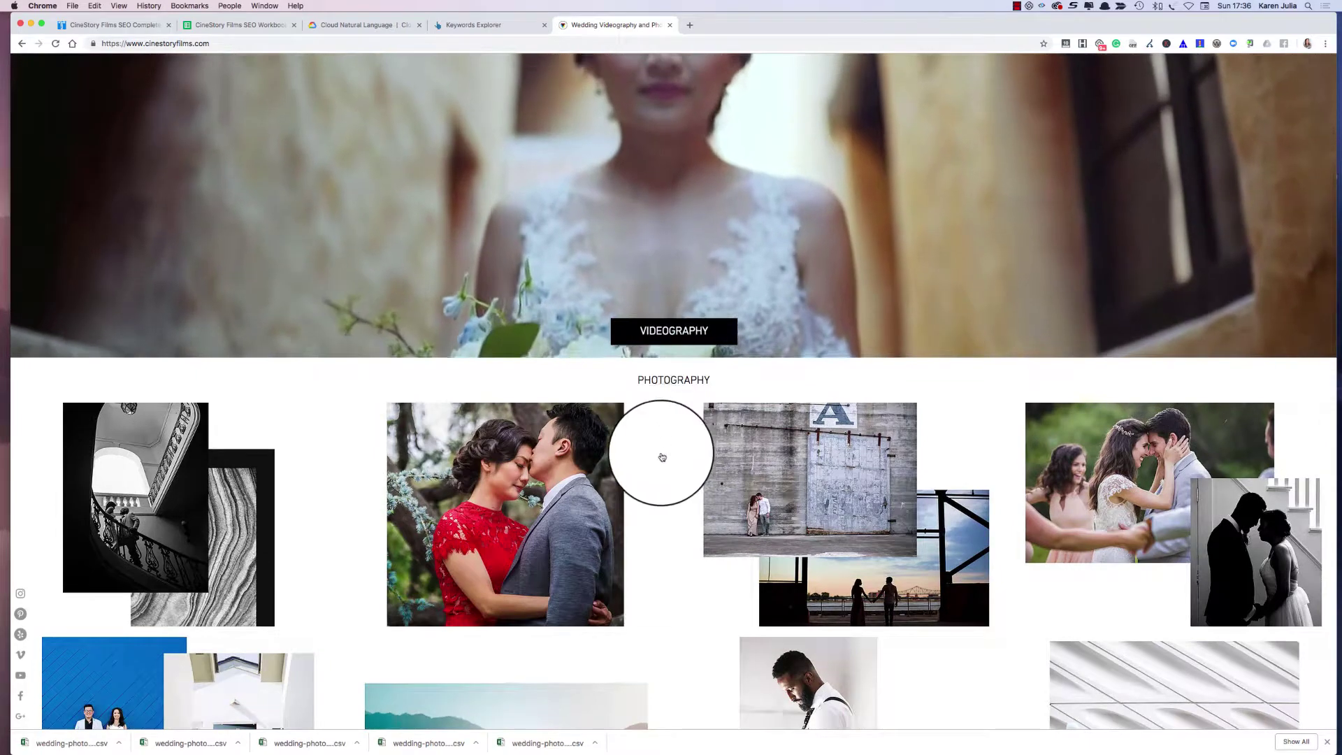
scroll(663, 458, "up", 3)
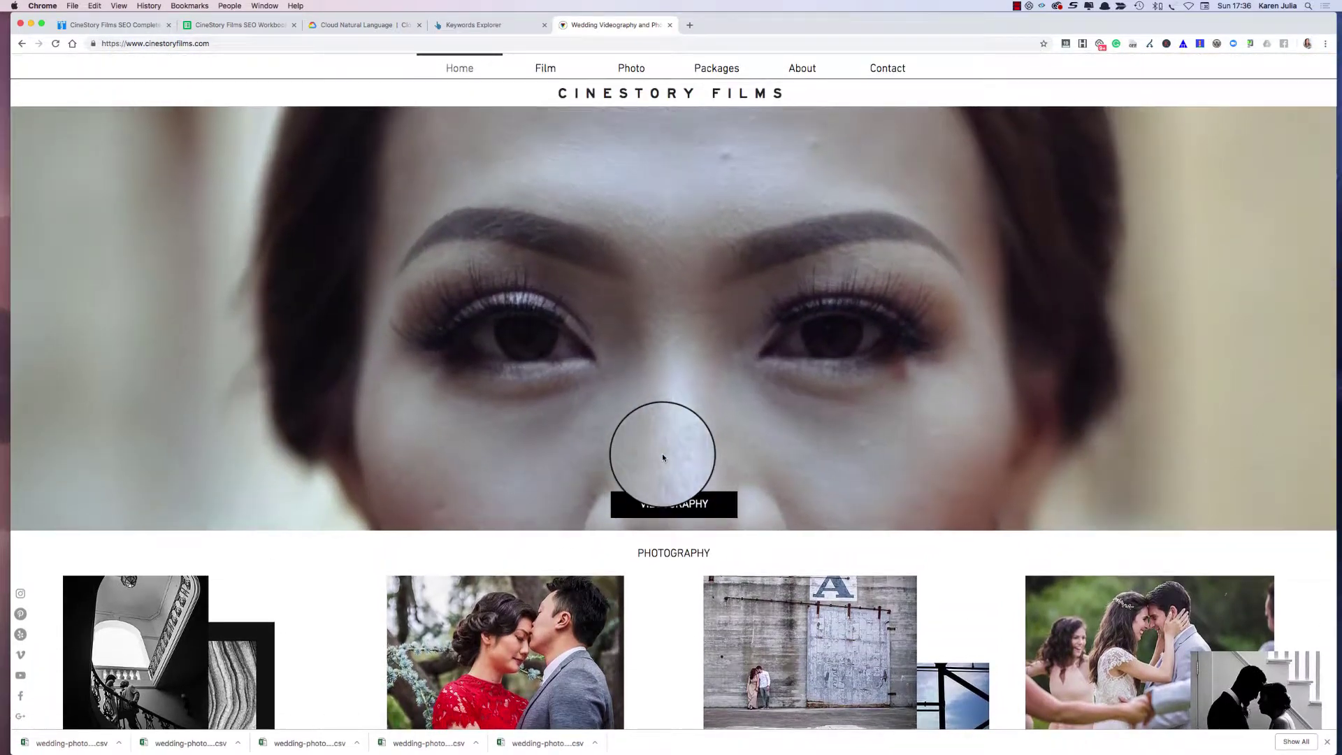
scroll(662, 458, "down", 5)
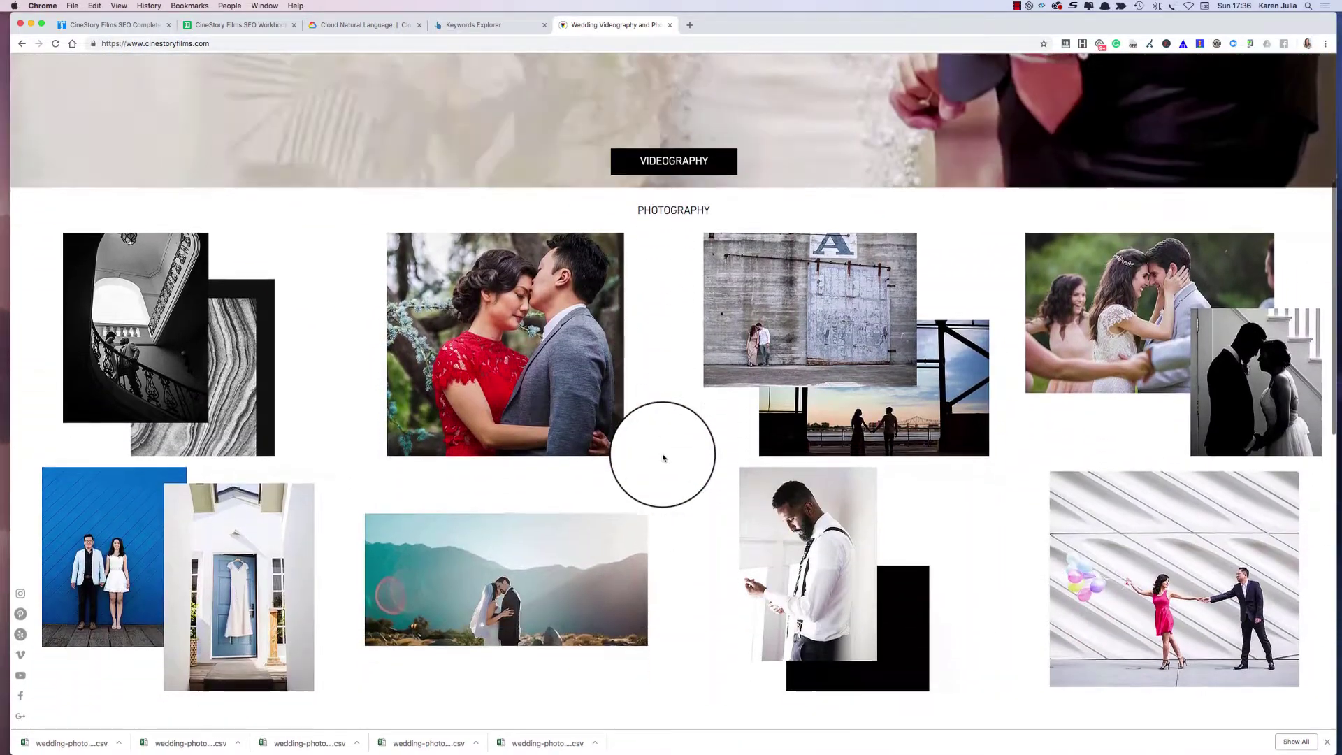
scroll(663, 458, "down", 5)
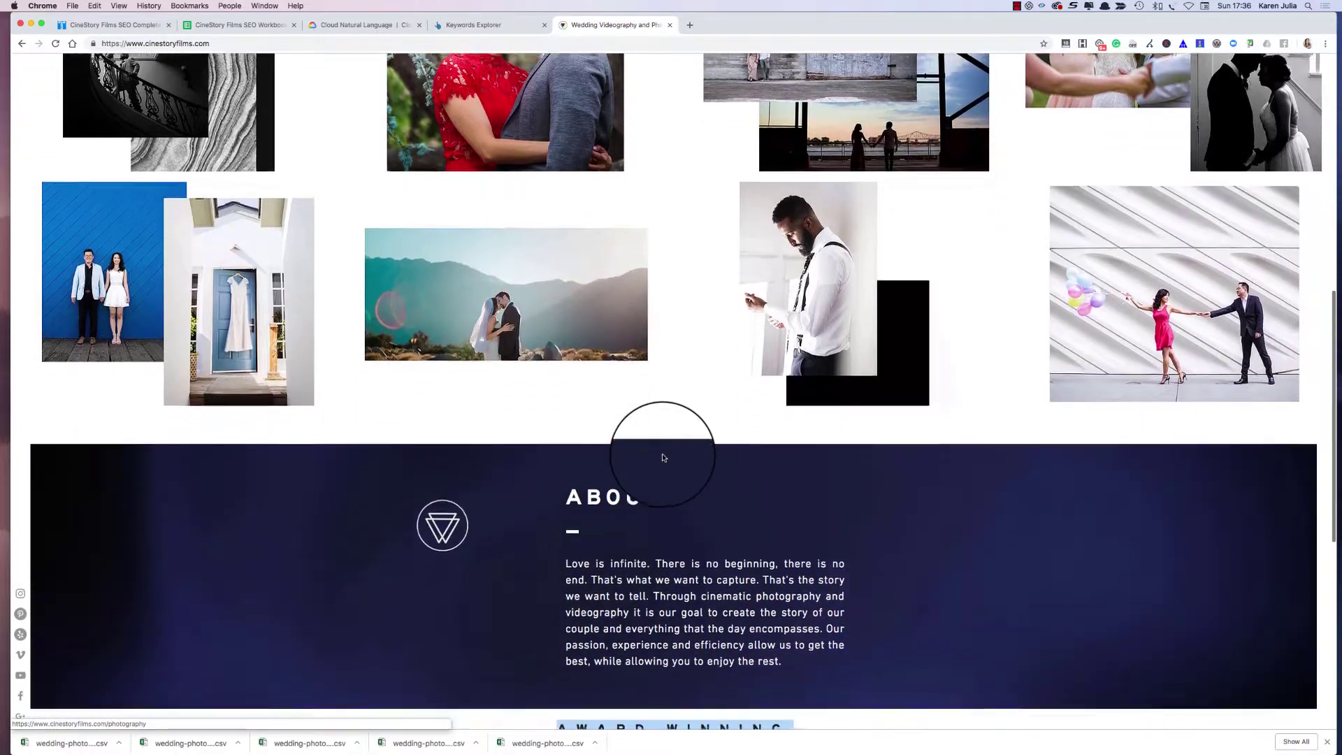
scroll(664, 458, "down", 7)
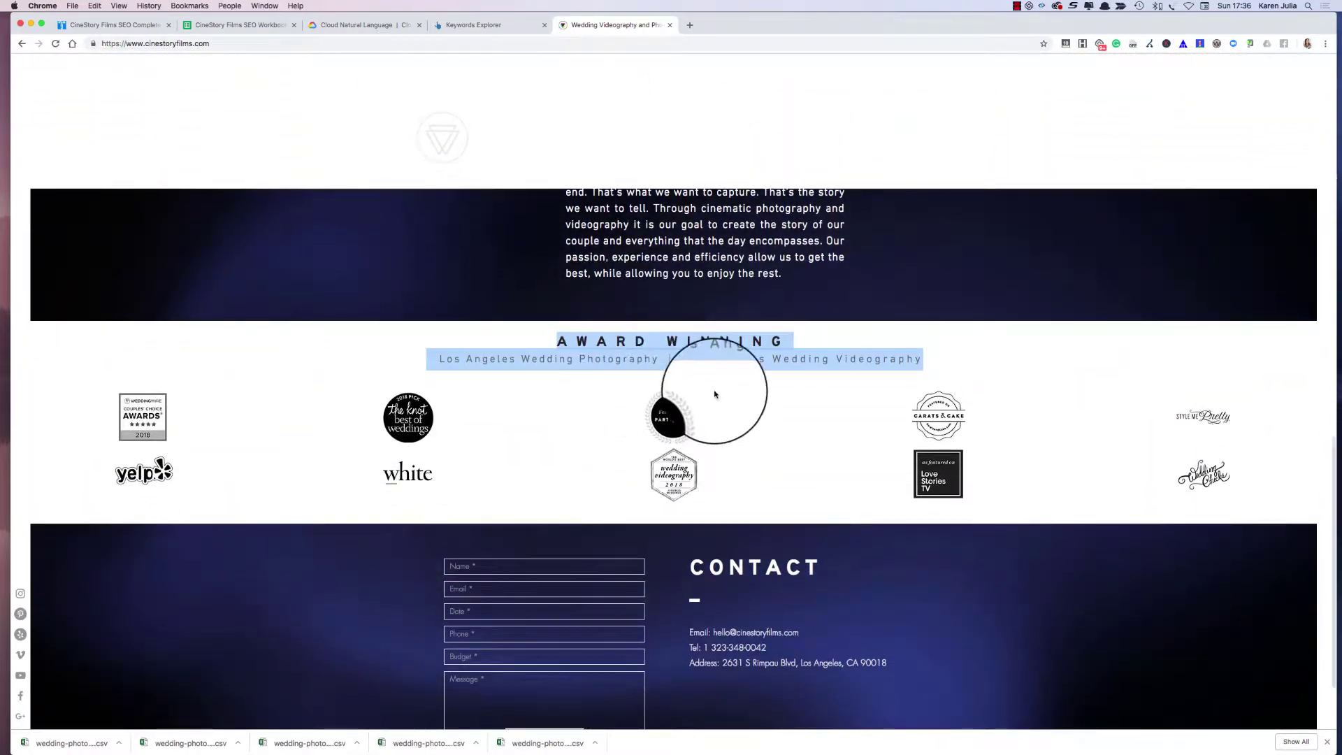
scroll(714, 391, "up", 9)
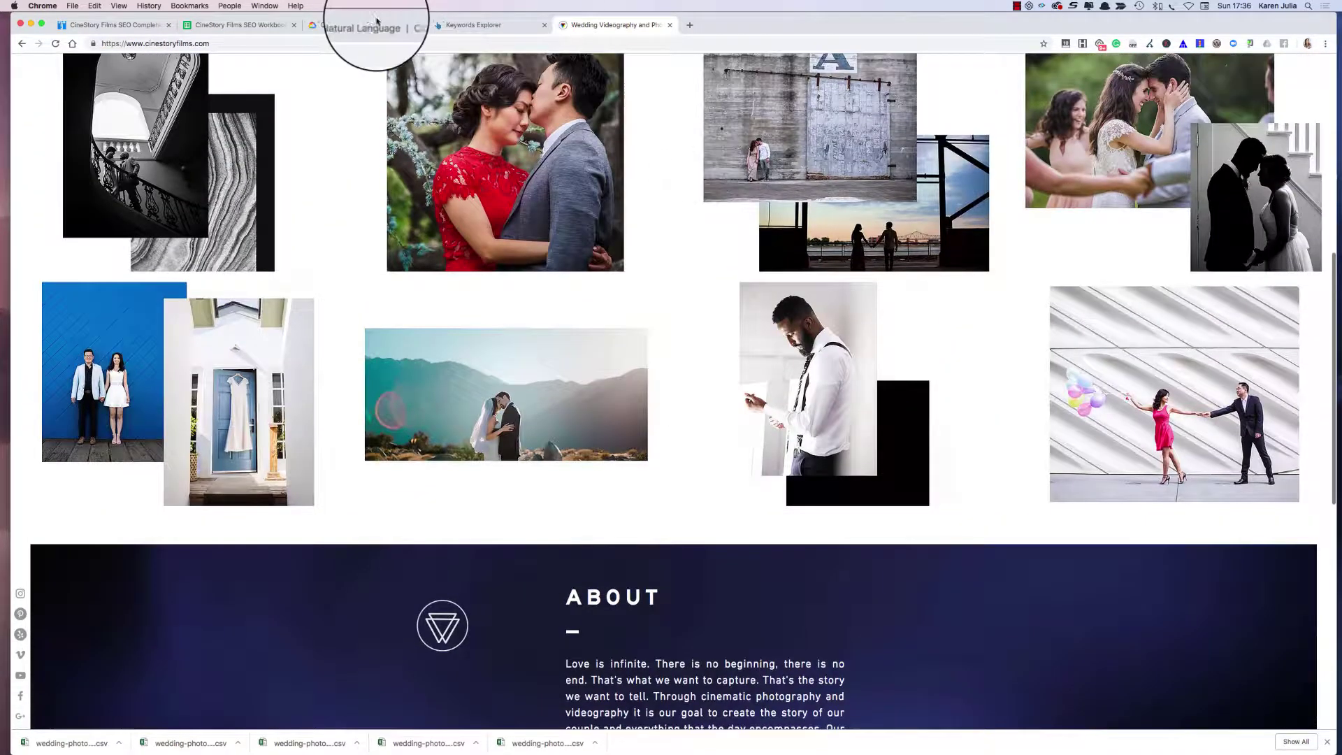
Switch to the Google Cloud Natural Language page and analyze the homepage's About and Award Winning text in the API demo.
left_click(360, 26)
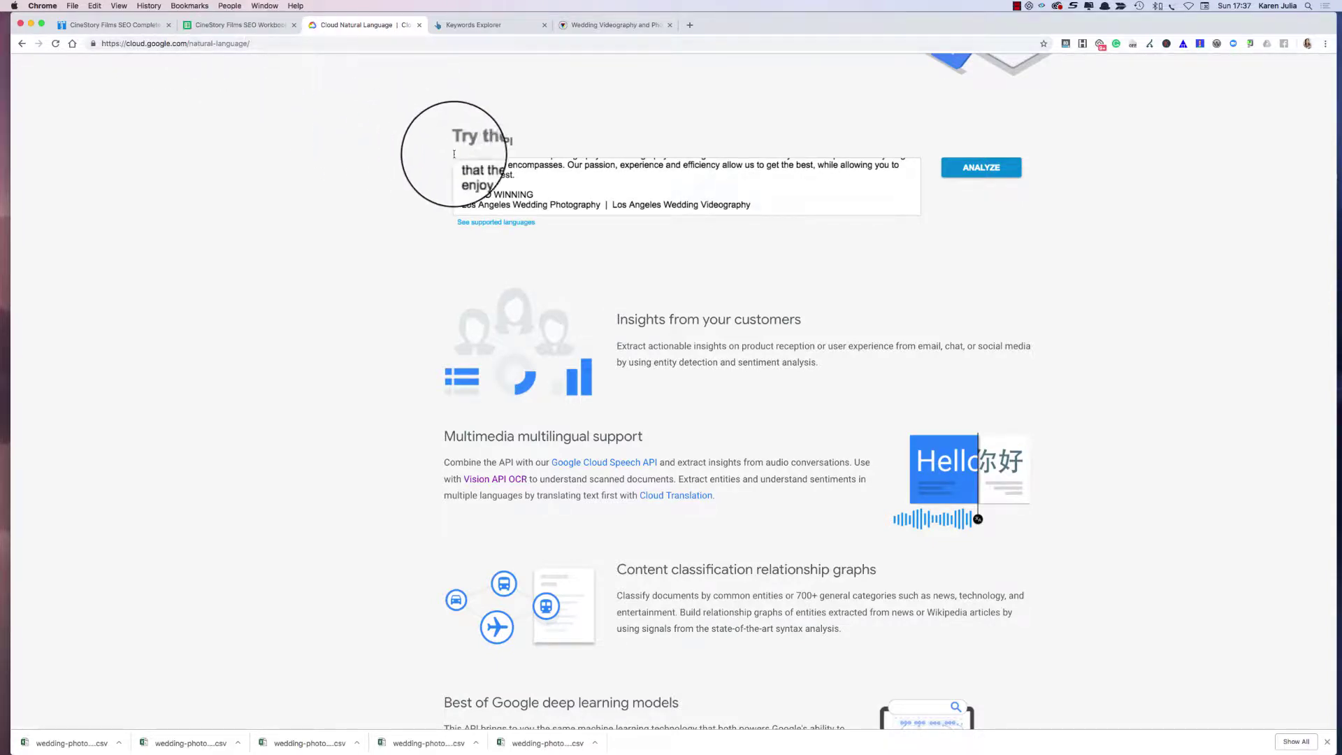
scroll(454, 154, "up", 3)
scroll(402, 183, "up", 5)
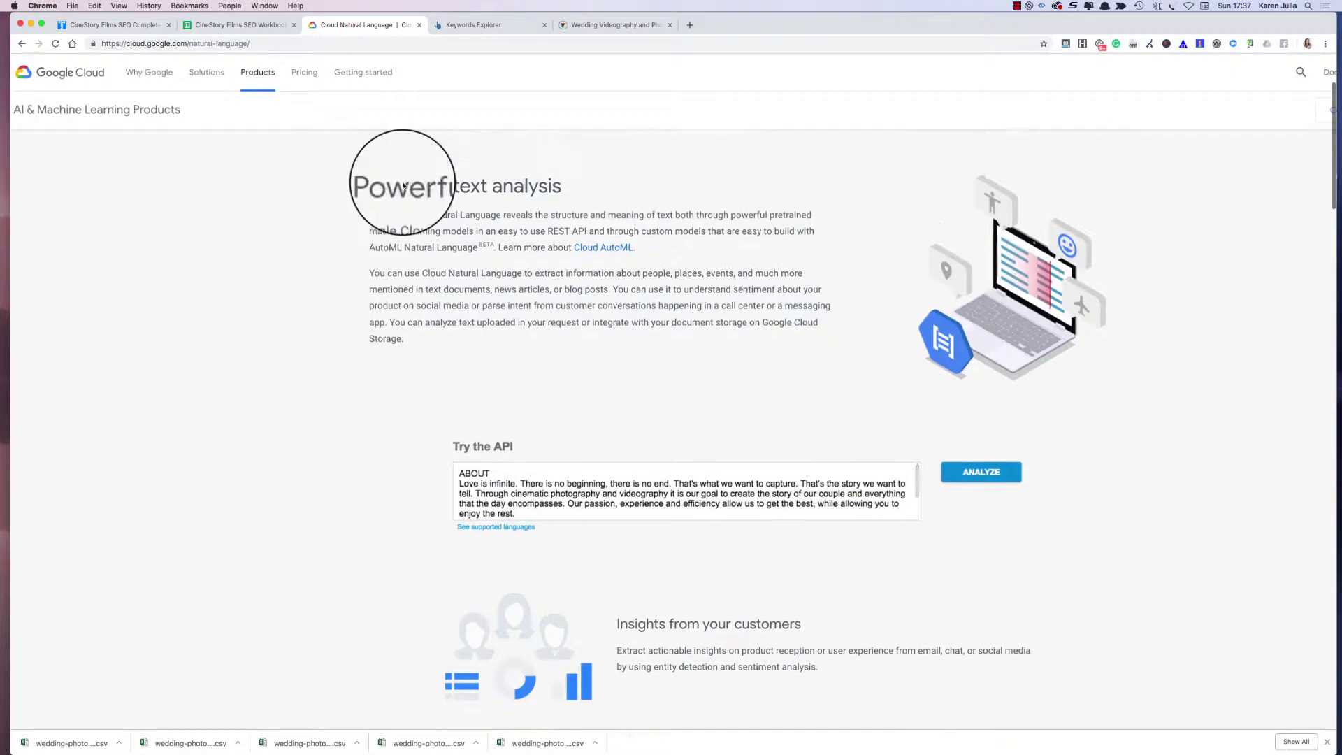
scroll(402, 184, "up", 2)
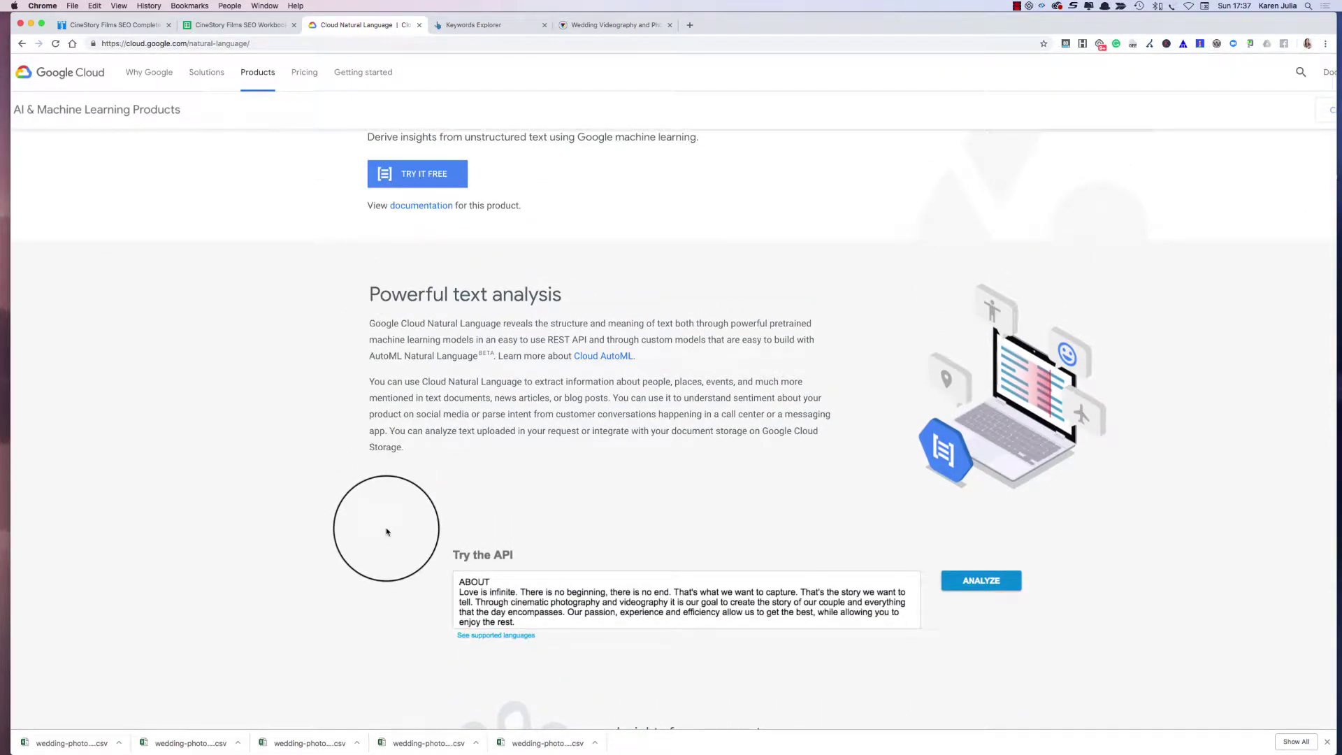
scroll(386, 531, "down", 2)
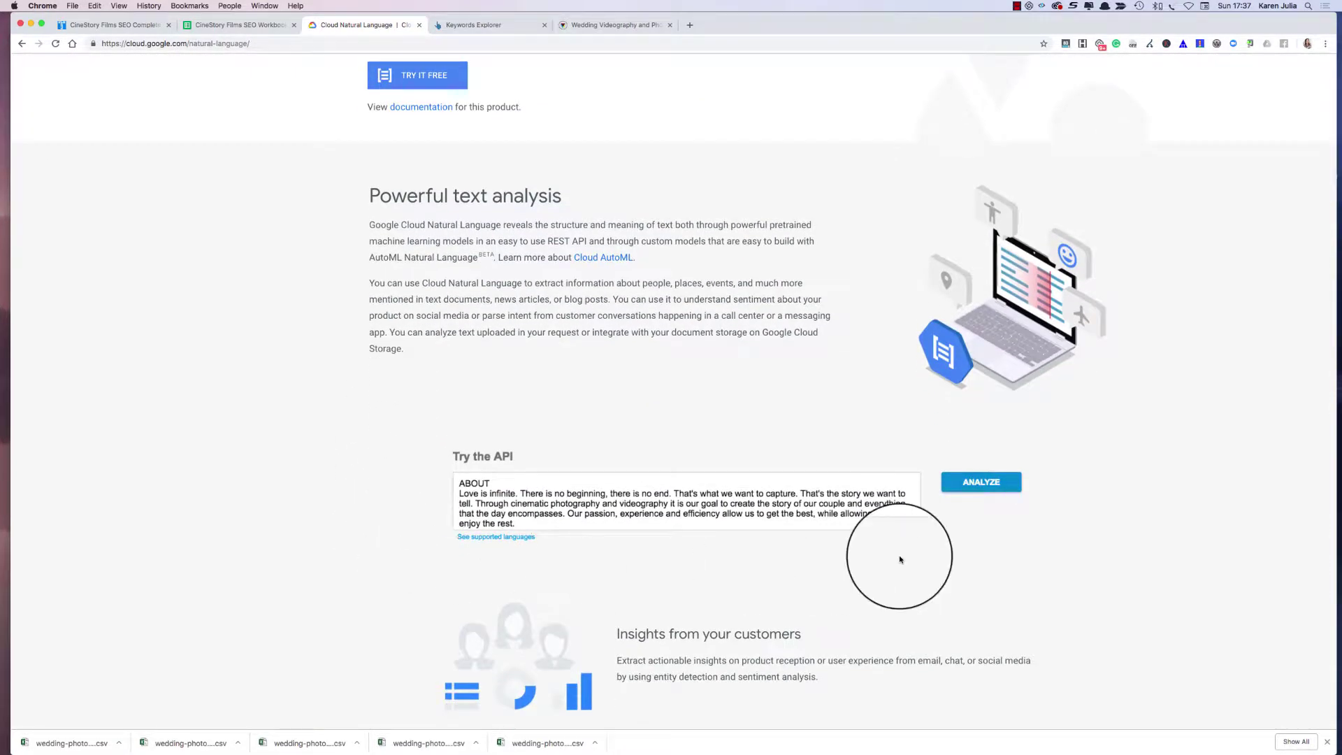
left_click(983, 484)
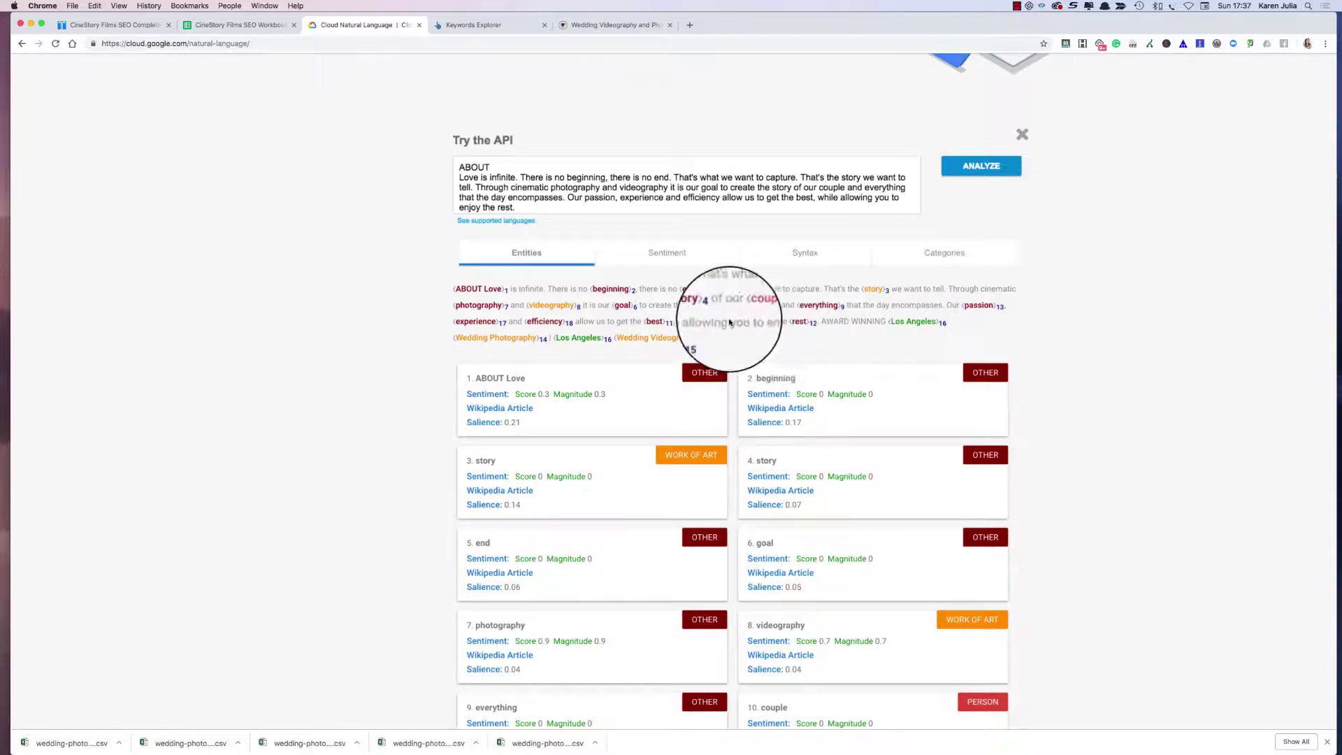
Examine the entities detected in the homepage text, checking their categories, sentiment and salience scores.
scroll(470, 422, "up", 2)
scroll(473, 424, "up", 3)
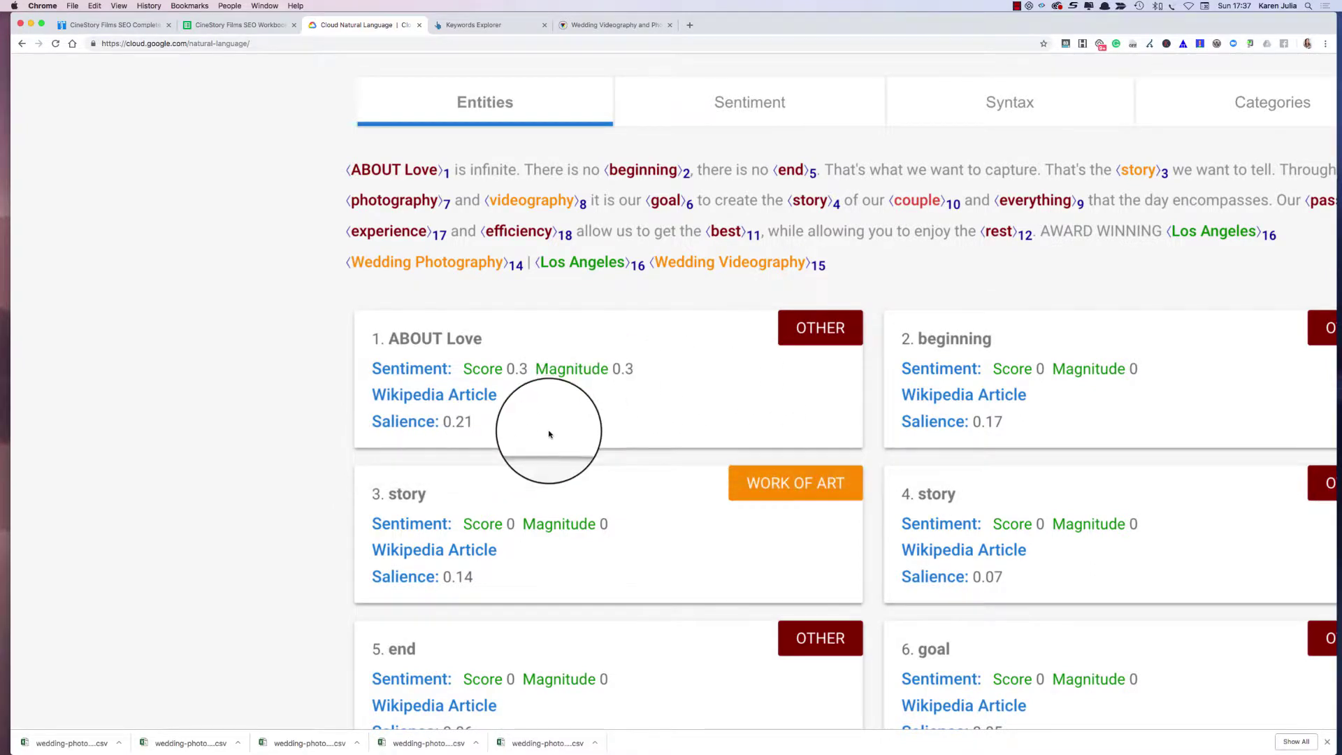
scroll(531, 412, "right", 3)
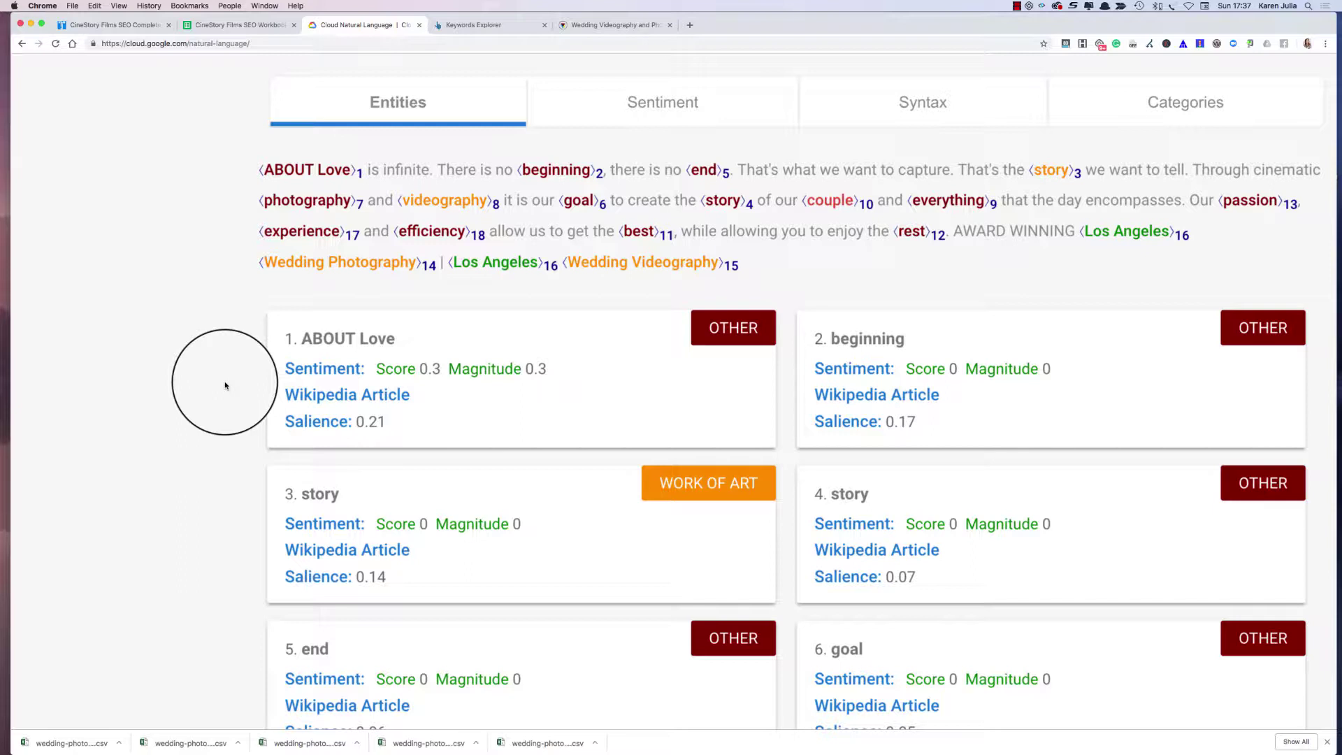
scroll(225, 385, "down", 1)
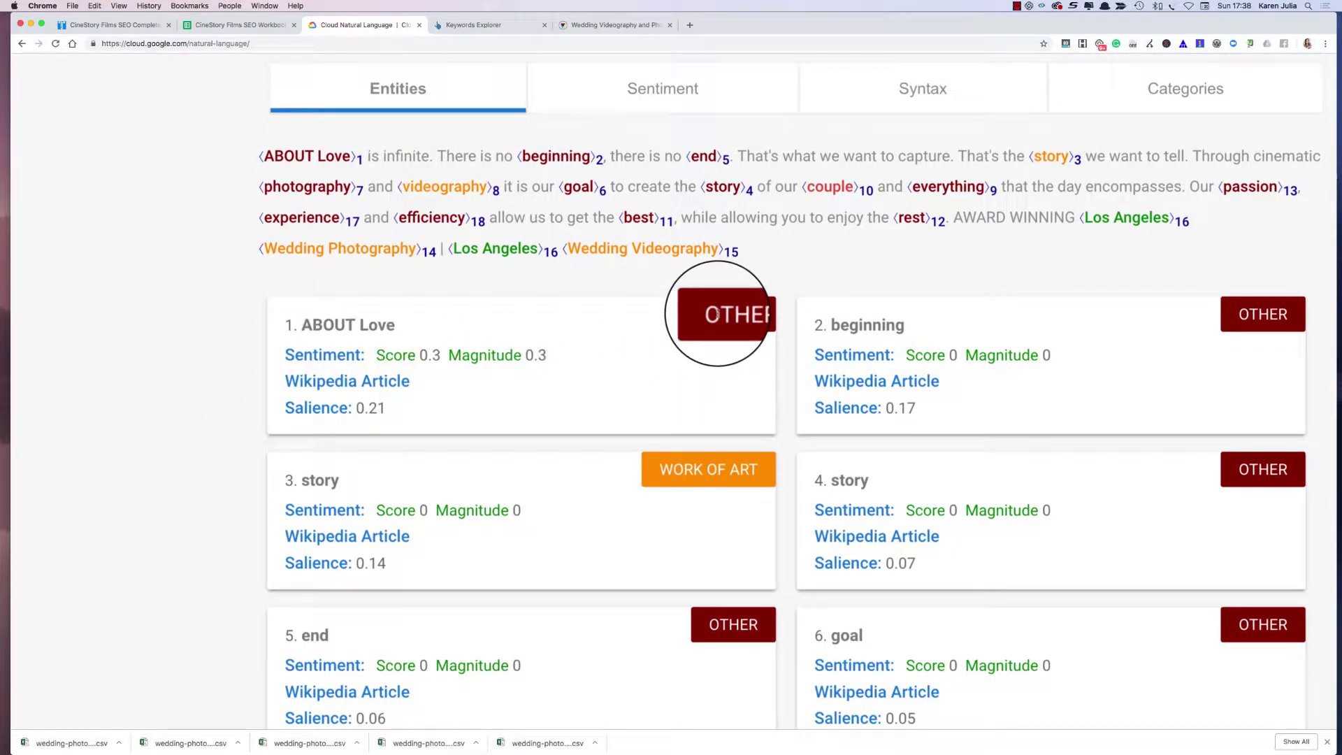
key("super+minus")
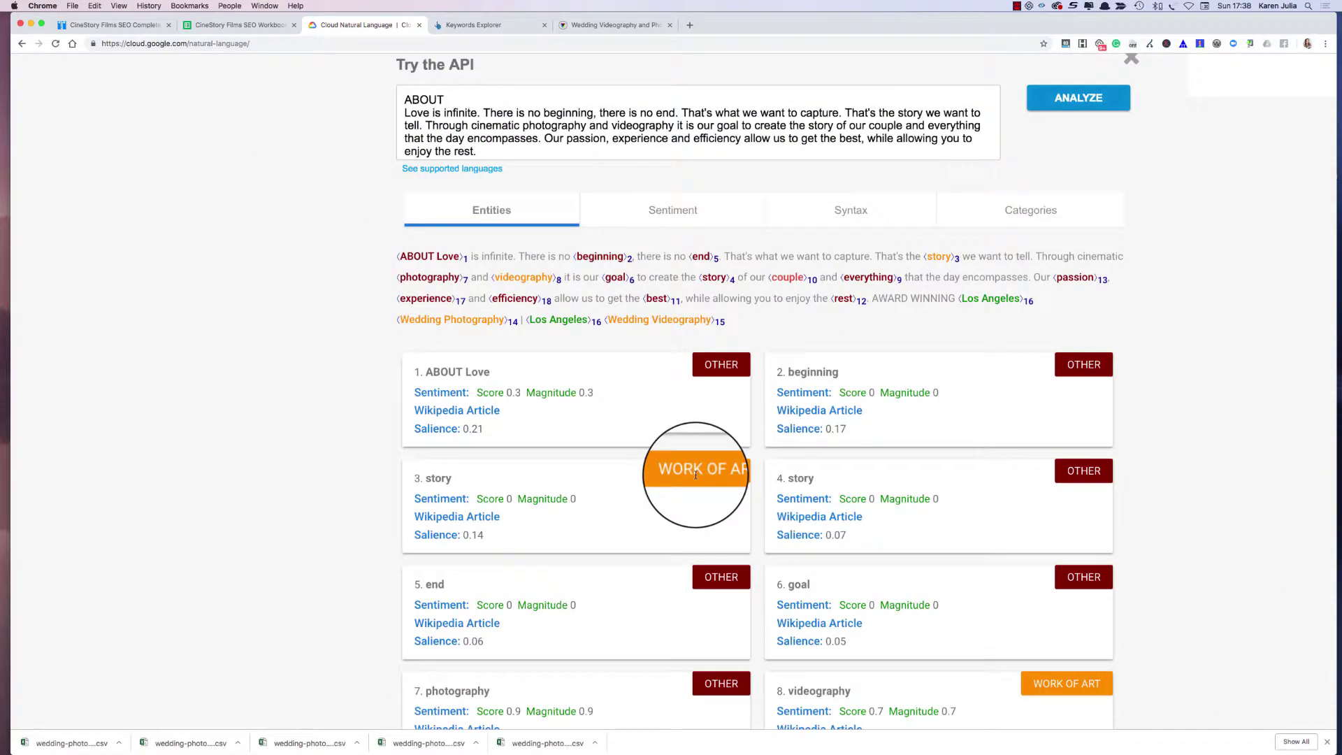
key("super+minus")
scroll(695, 475, "down", 10)
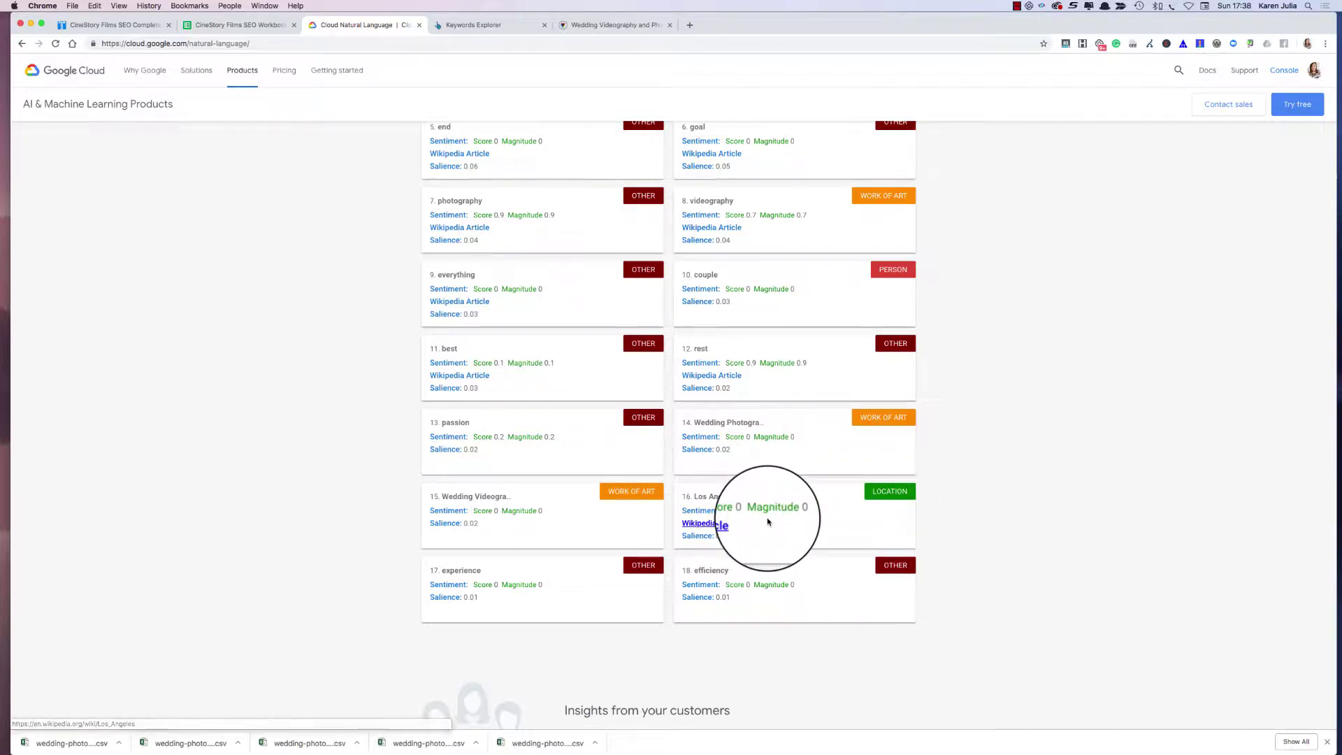
scroll(767, 521, "up", 5)
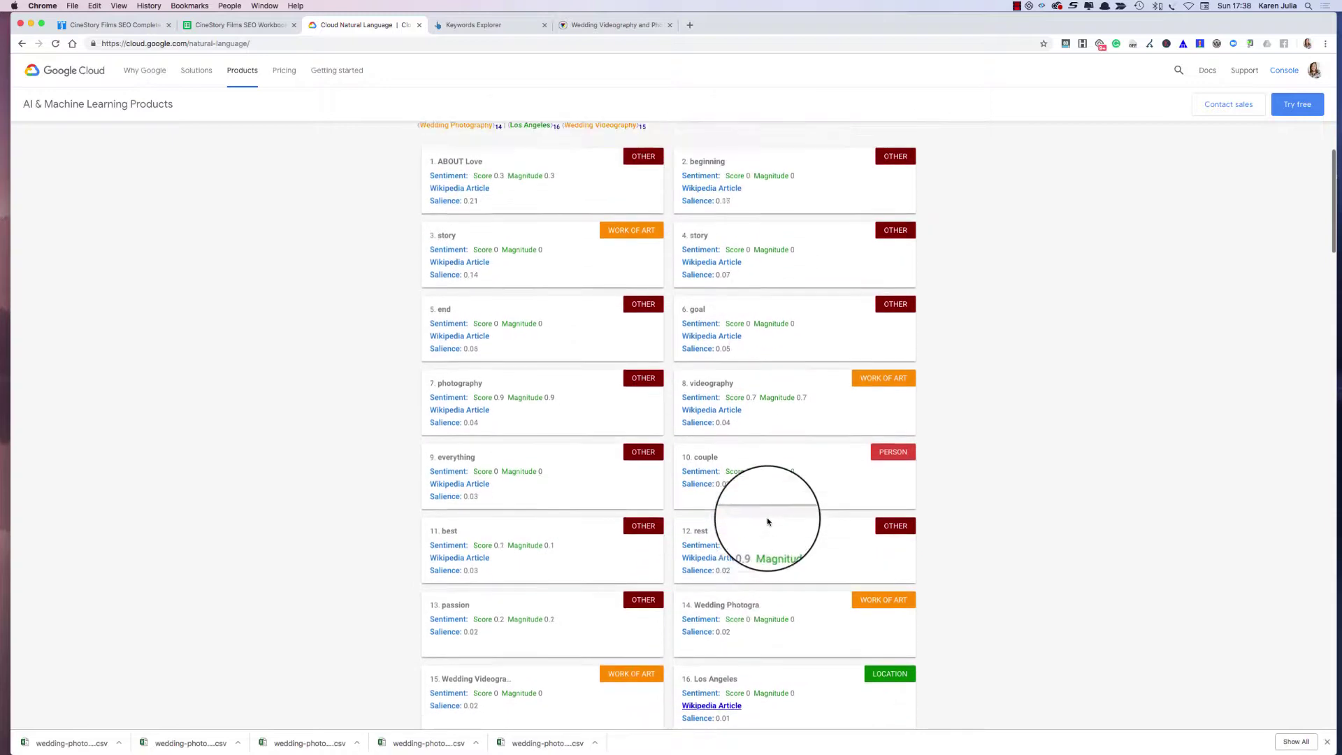
scroll(767, 521, "up", 2)
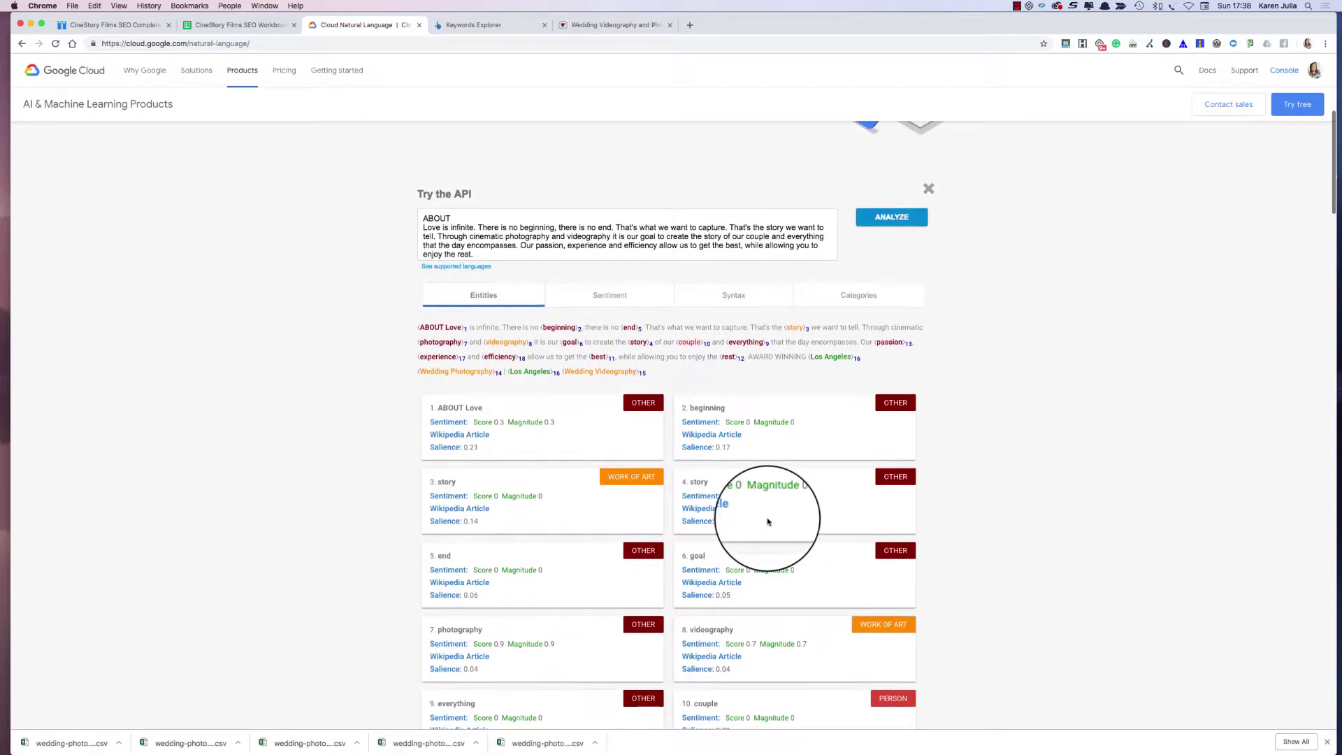
scroll(455, 222, "up", 1)
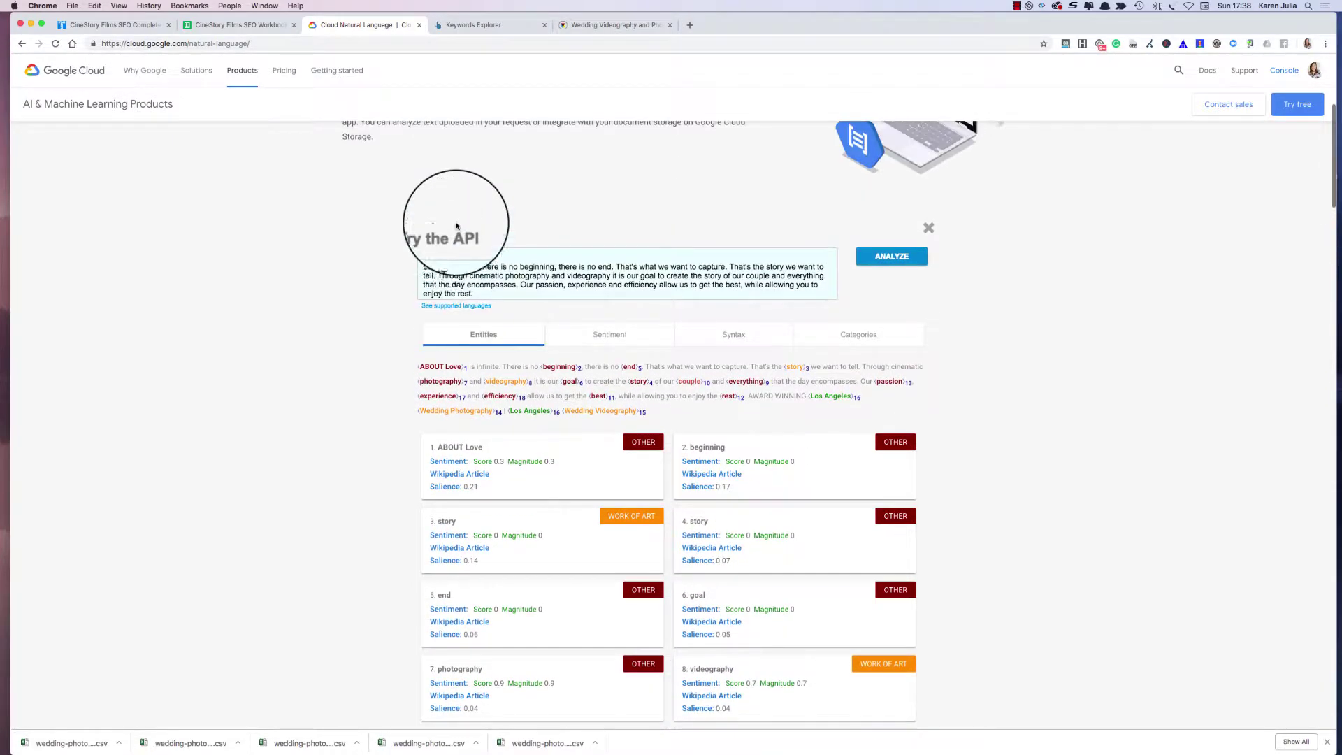
Add the sentence "Cinestory Films is a professional videography services based in L.A." above the ABOUT heading in the demo text.
left_click(424, 259)
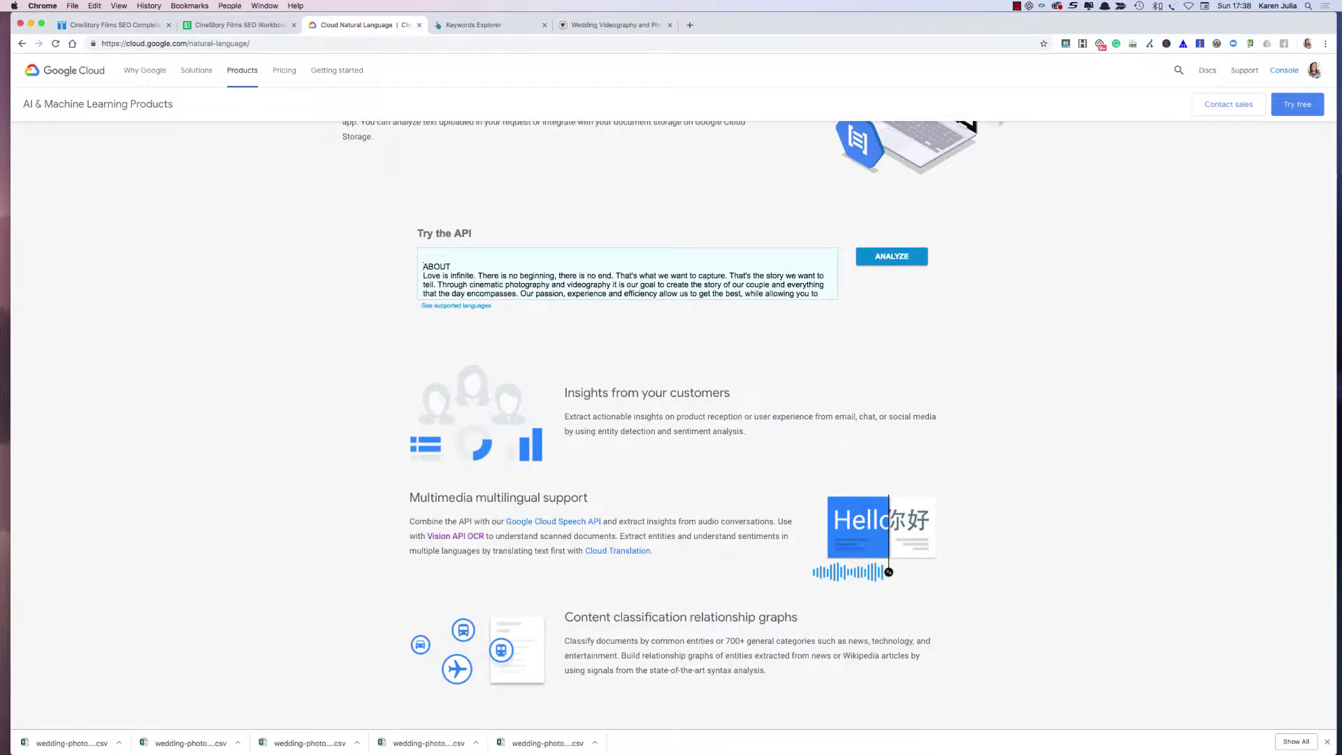
key("Return")
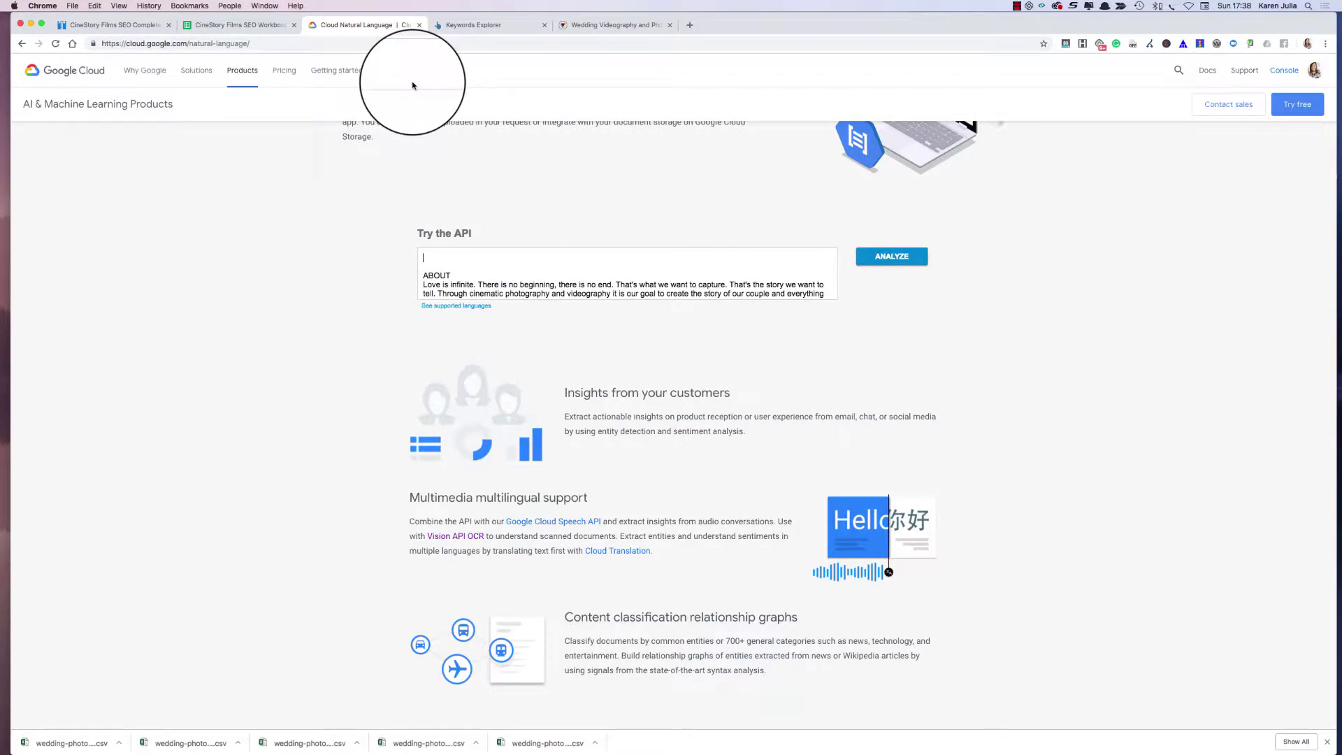
type("Cinestory")
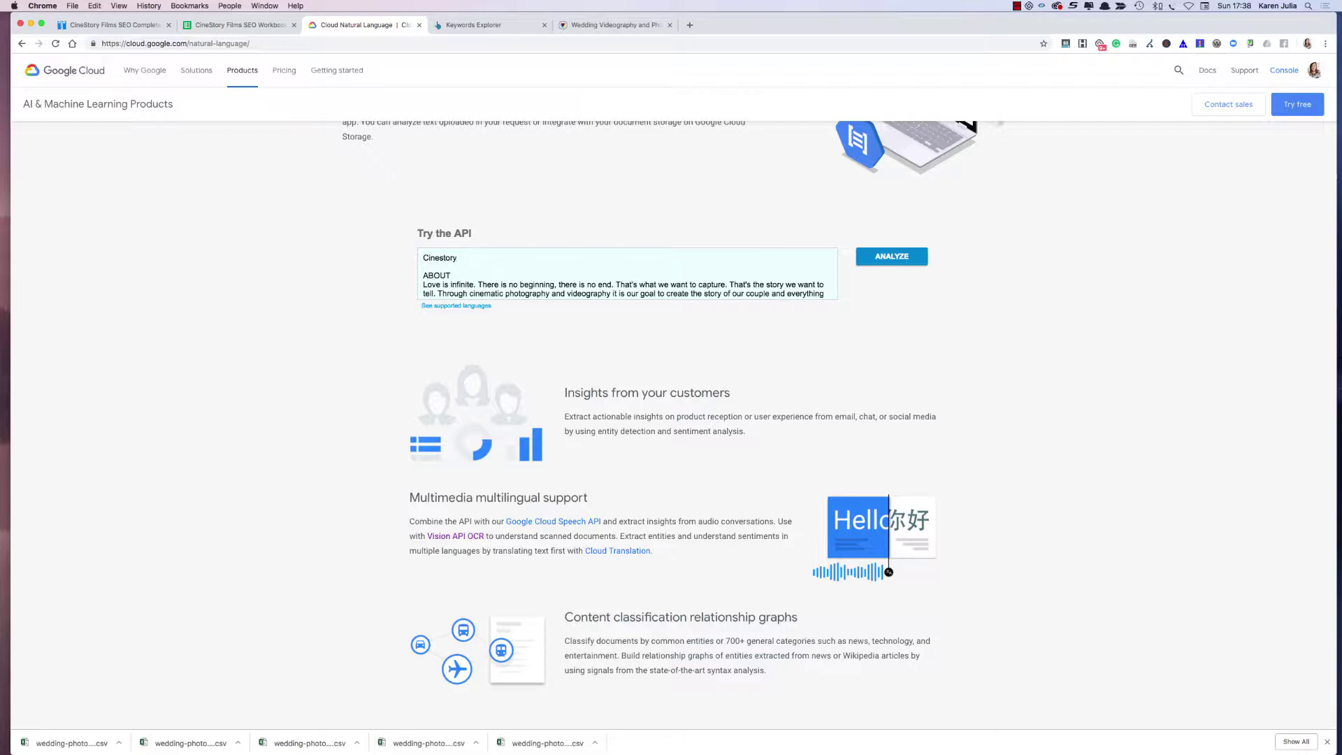
type(" Films is a profession")
type("al videography services")
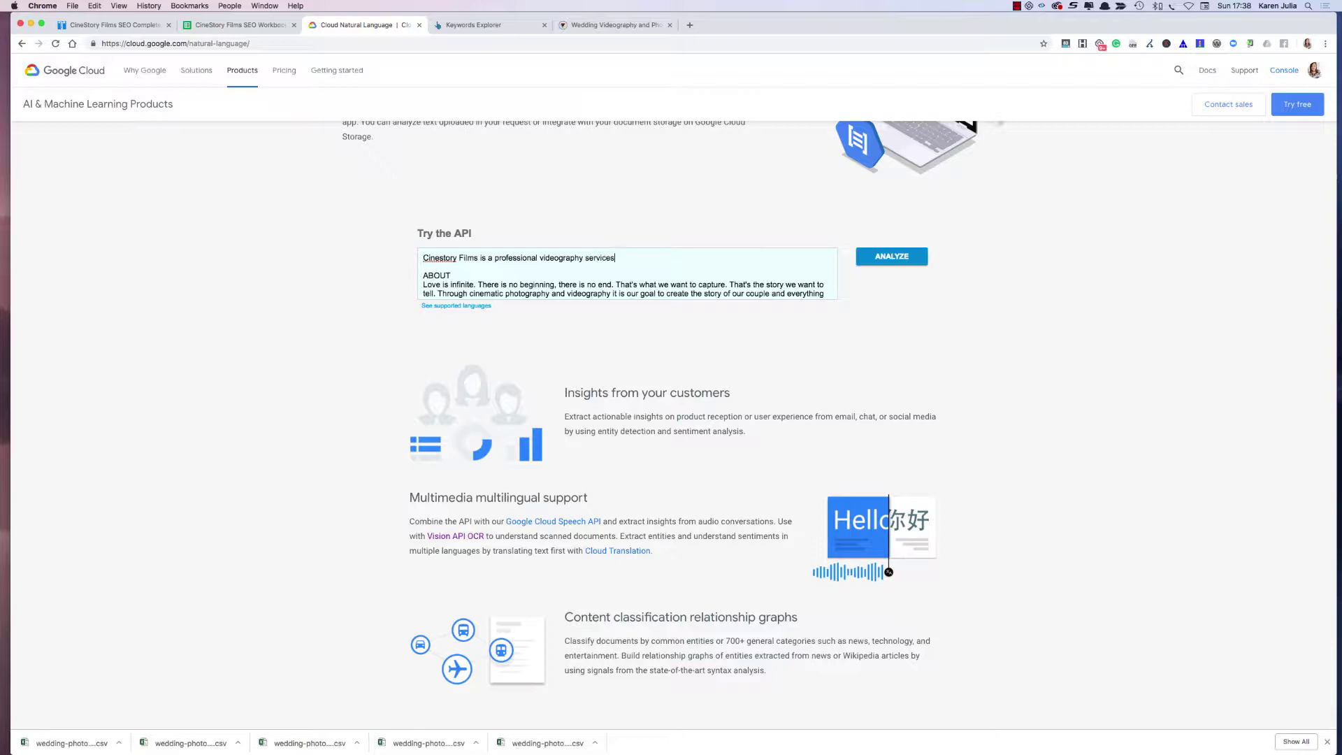
type(" based in L.A.")
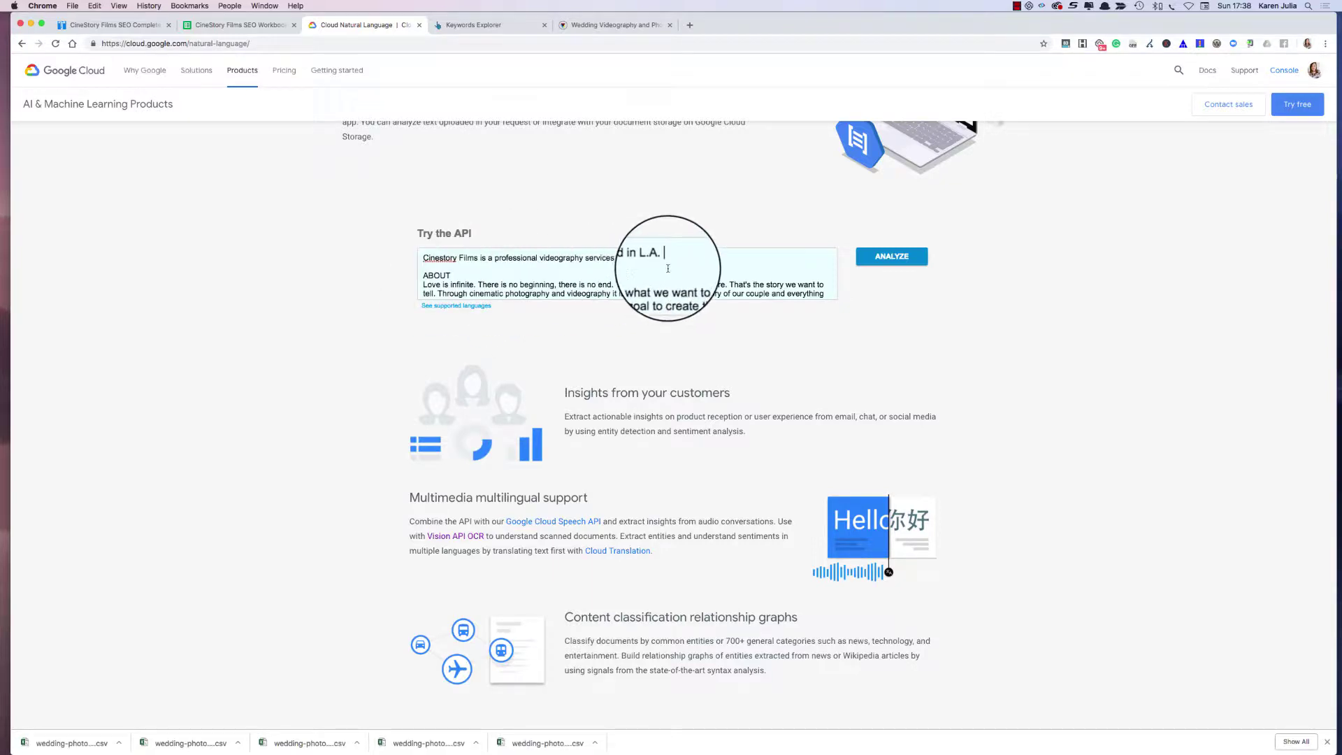
Analyze the revised text and review the salience and categories of the detected entities.
left_click(882, 257)
scroll(336, 472, "down", 3)
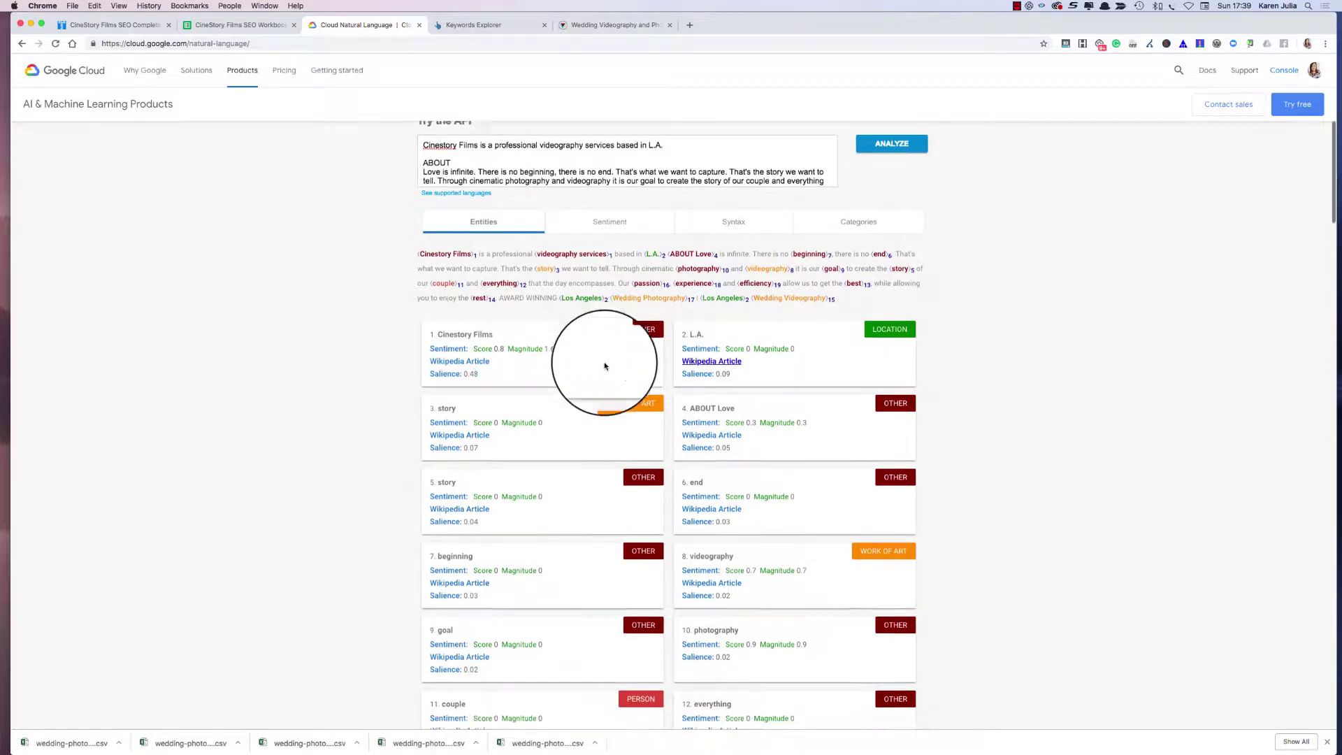
scroll(601, 365, "down", 3)
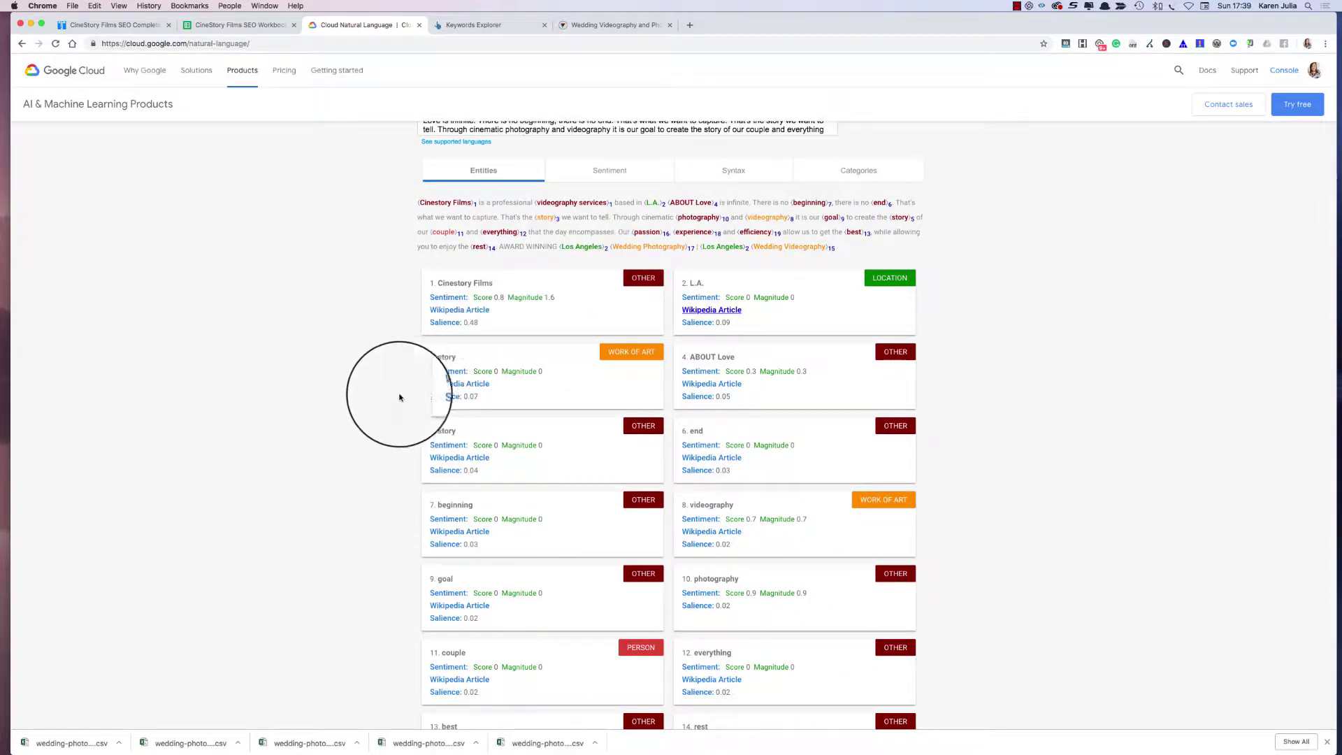
scroll(385, 400, "up", 3)
scroll(384, 403, "up", 2)
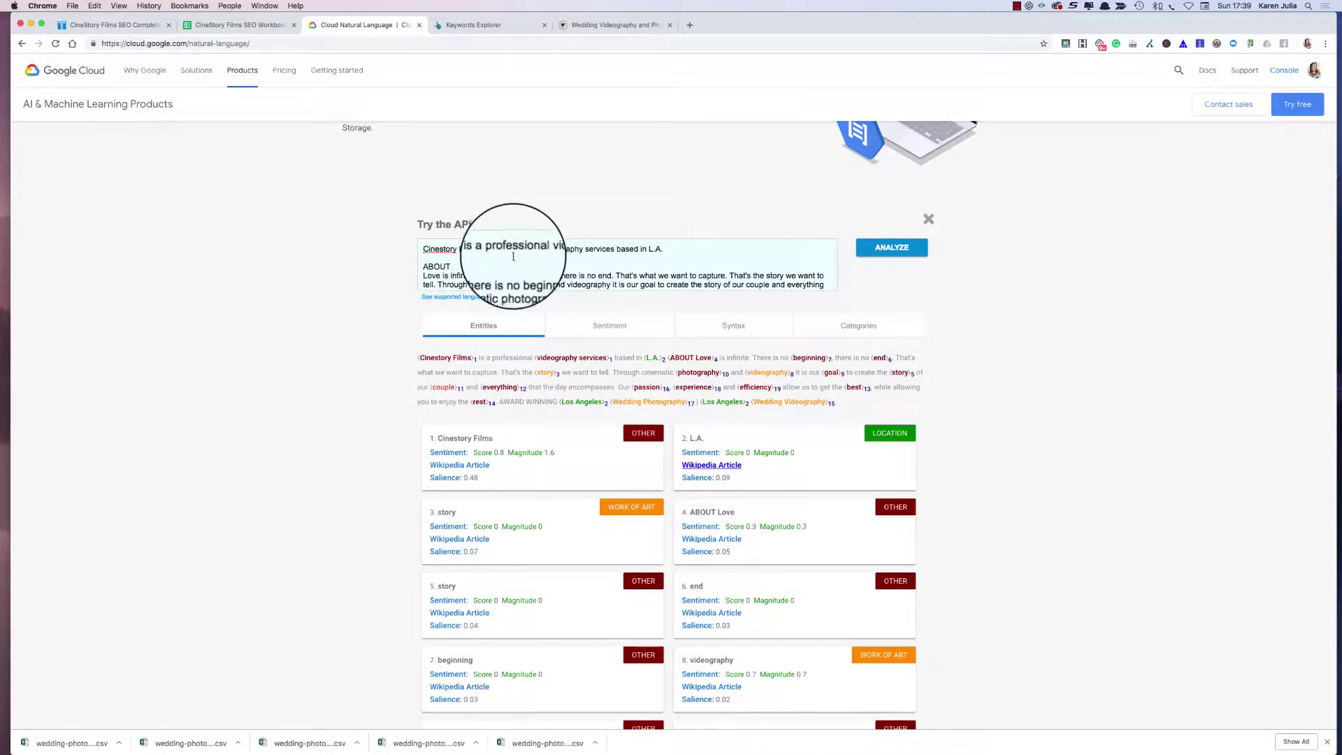
Shorten the opening sentence of the demo text to "Professional Videography services based in L.A.".
left_click_drag(420, 249, 495, 249)
key("BackSpace")
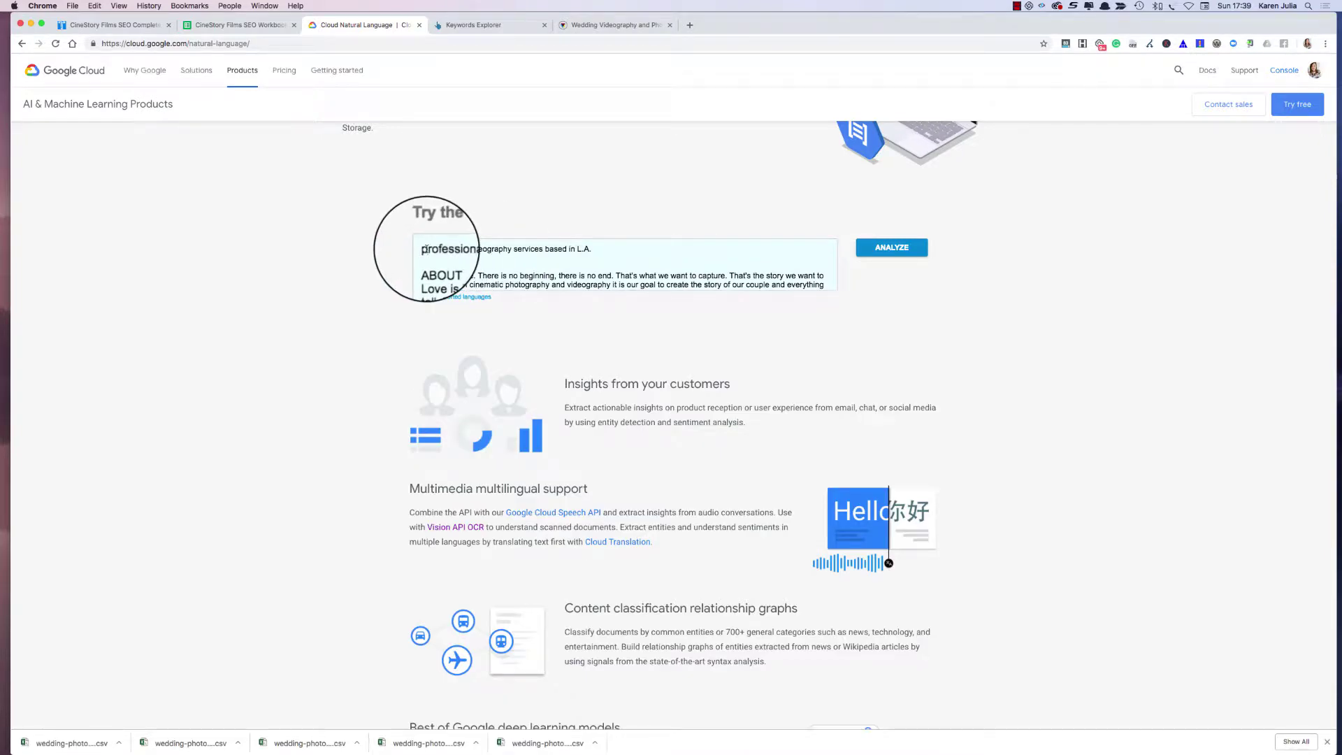
key("Delete")
type("P")
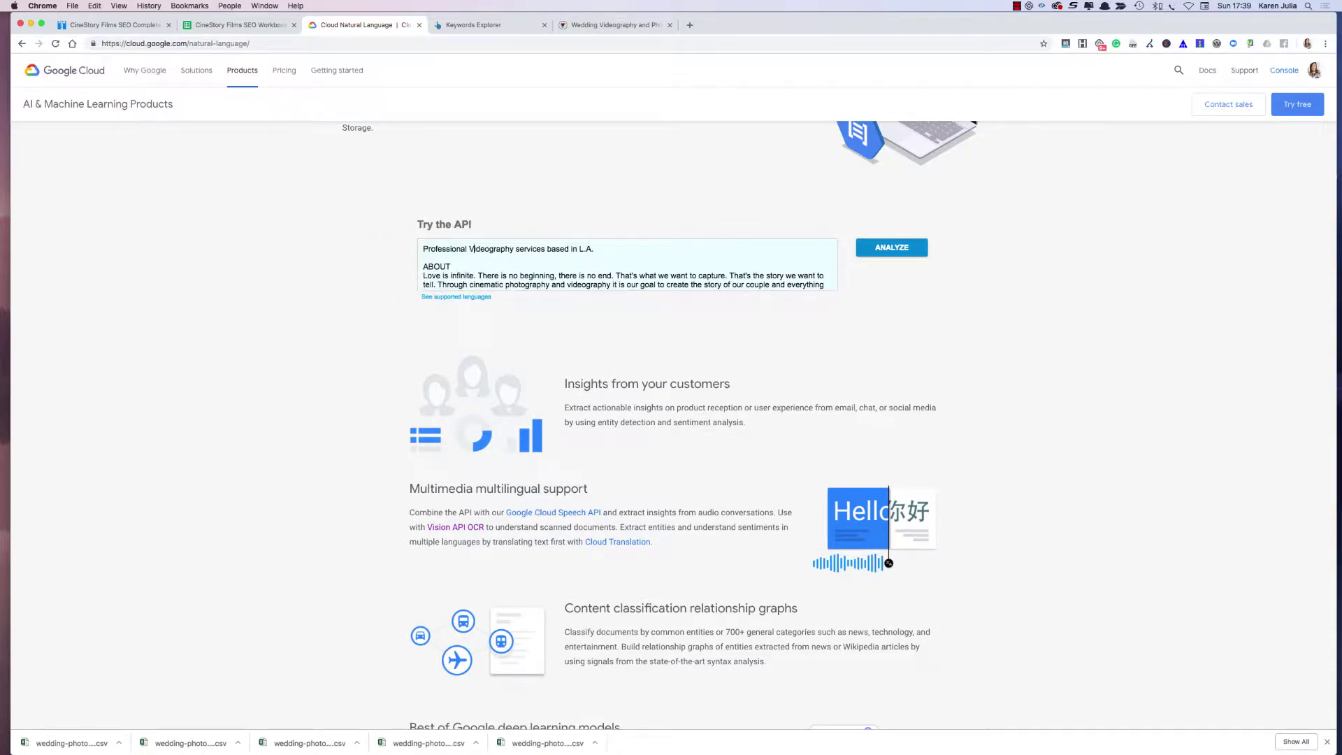
left_click(513, 249)
key("BackSpace")
type("ers")
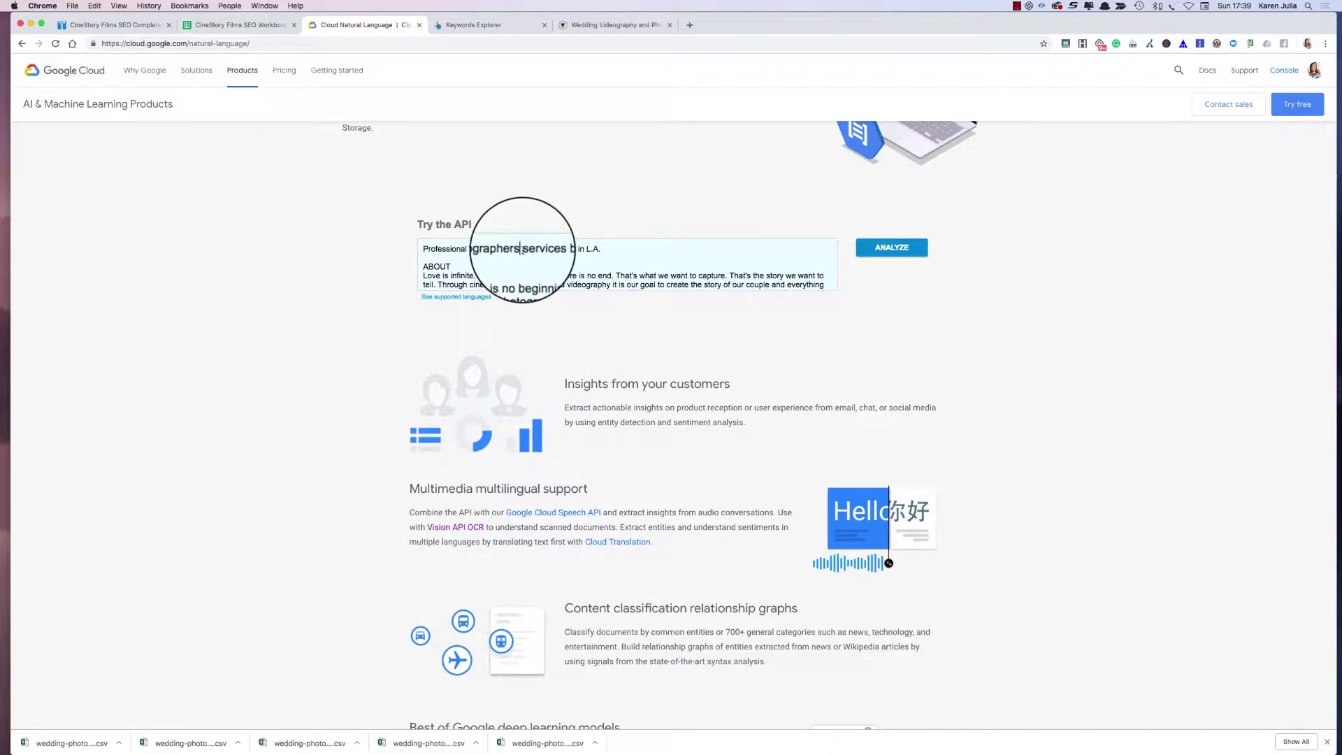
key("BackSpace")
key("BackSpace")
key("BackSpace")
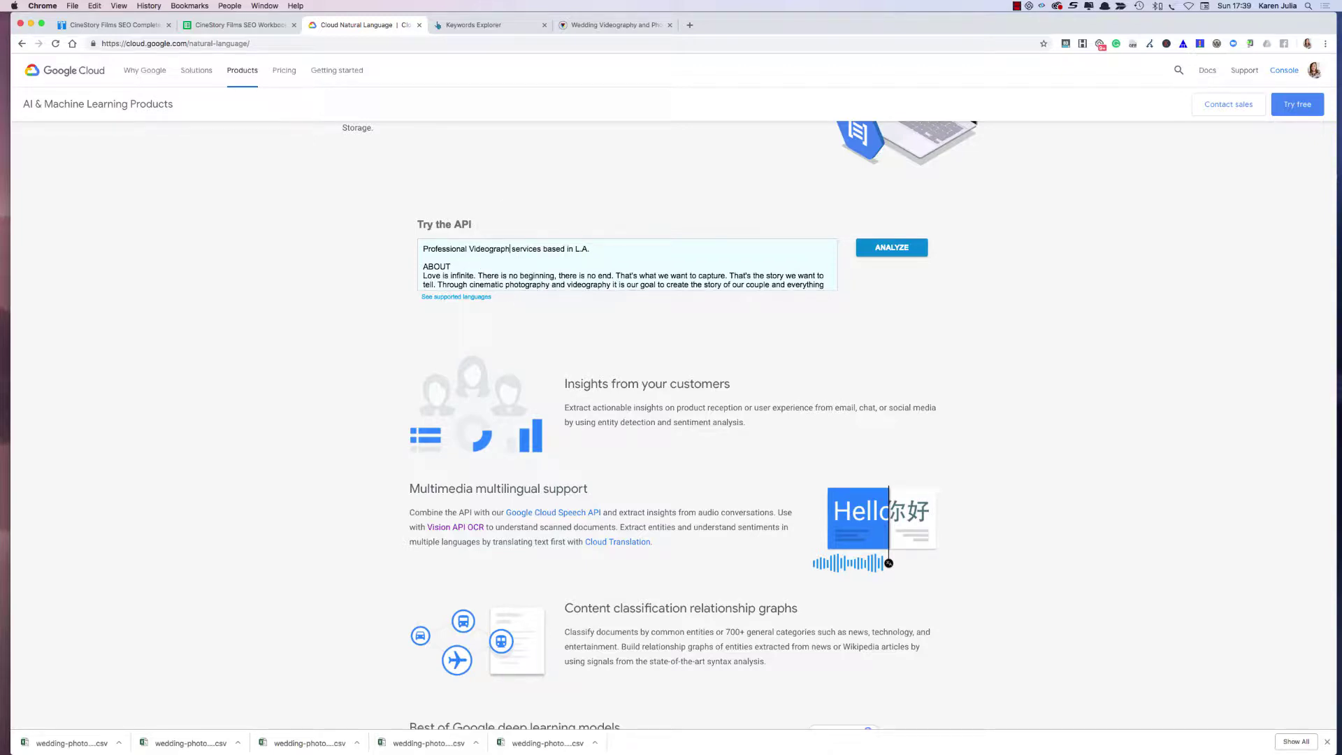
type("y")
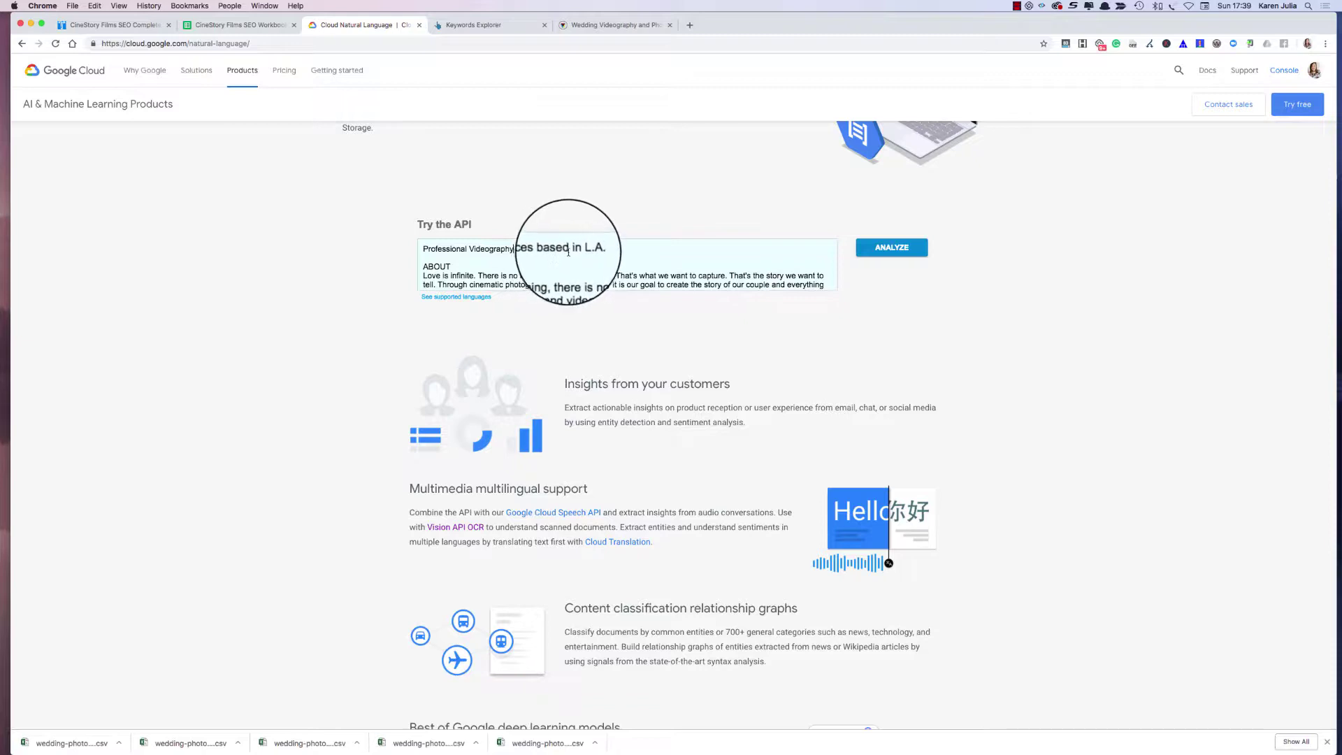
Analyze the shortened text and review the types and salience of the detected entities.
left_click(423, 249)
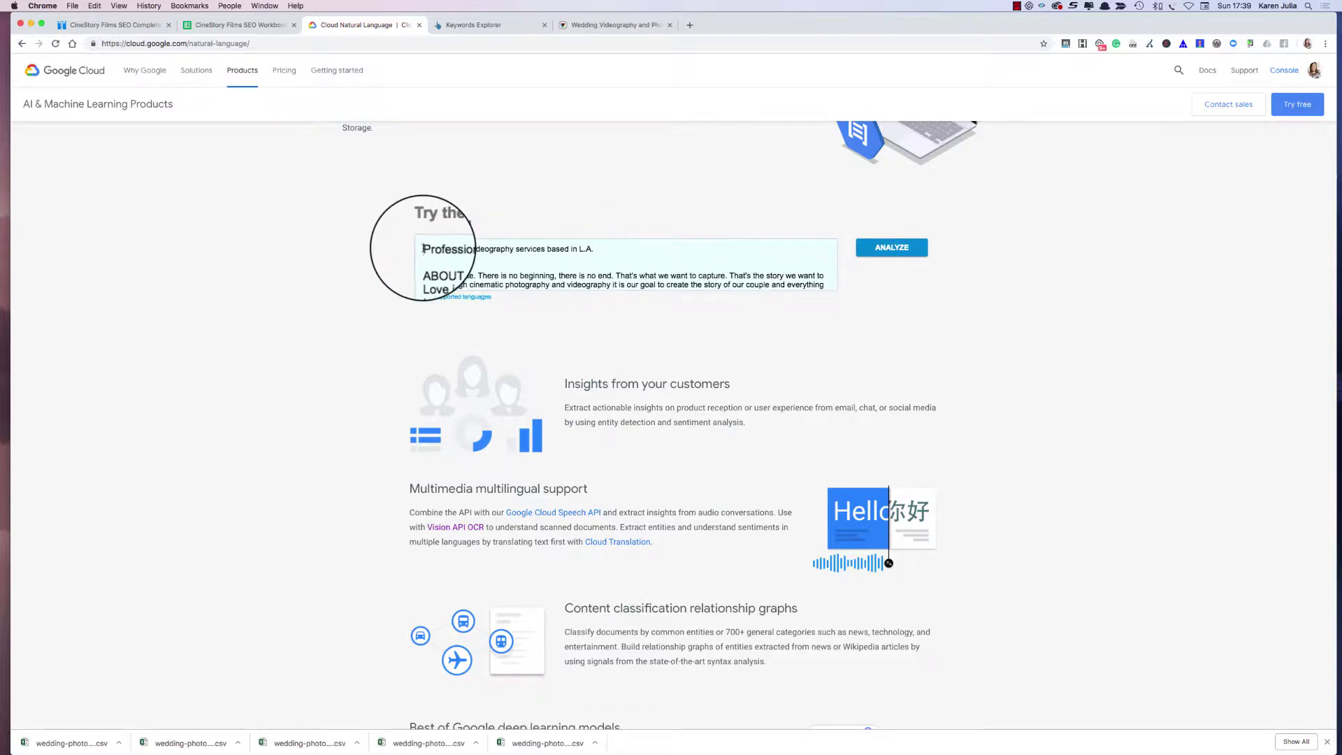
left_click(884, 251)
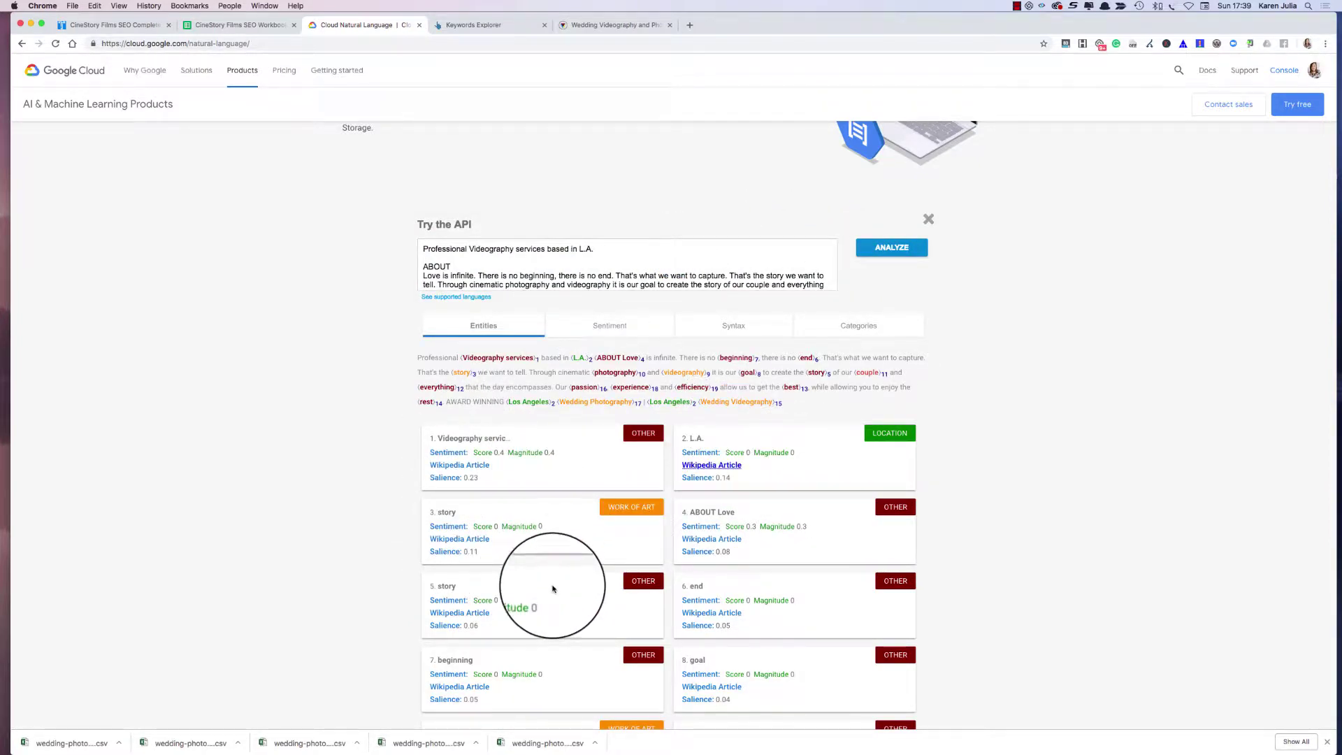
scroll(564, 500, "down", 5)
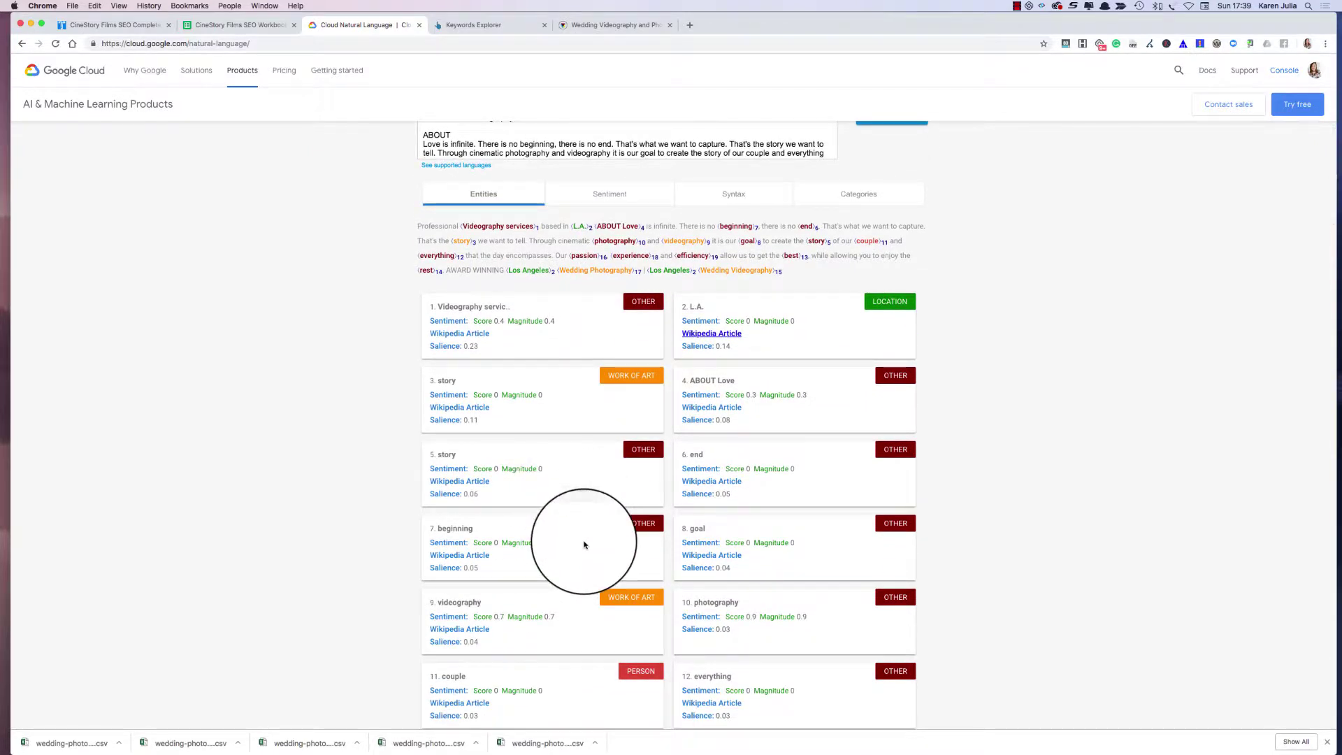
scroll(584, 544, "up", 2)
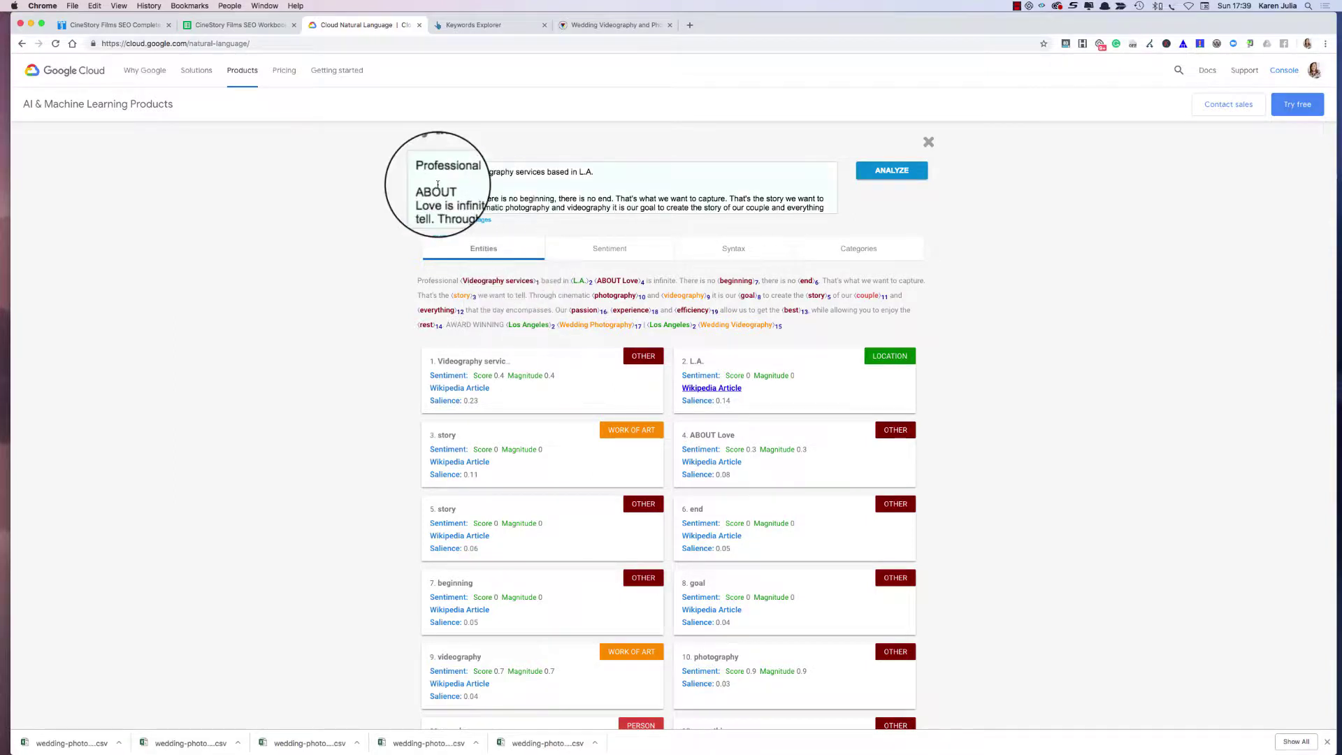
Delete the opening sentence above the ABOUT heading and analyze the remaining homepage text.
left_click_drag(421, 171, 587, 183)
key("BackSpace")
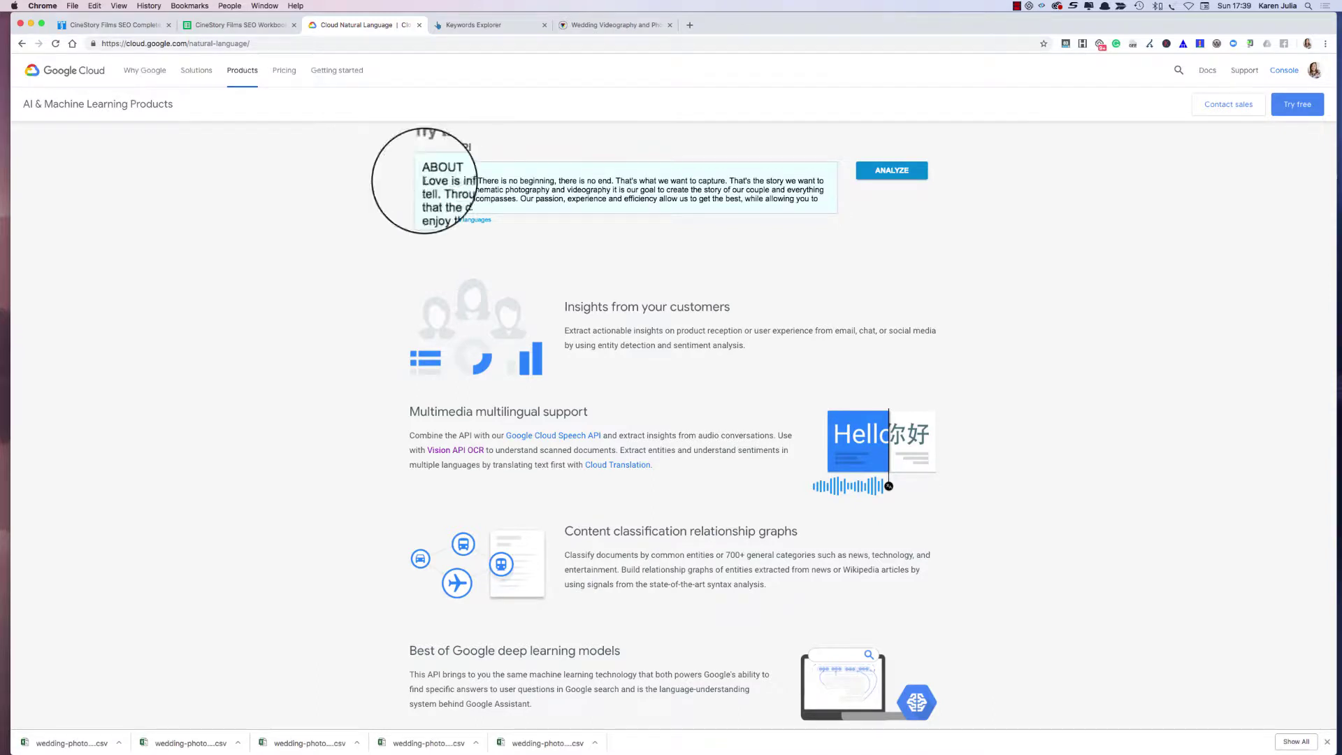
left_click(900, 172)
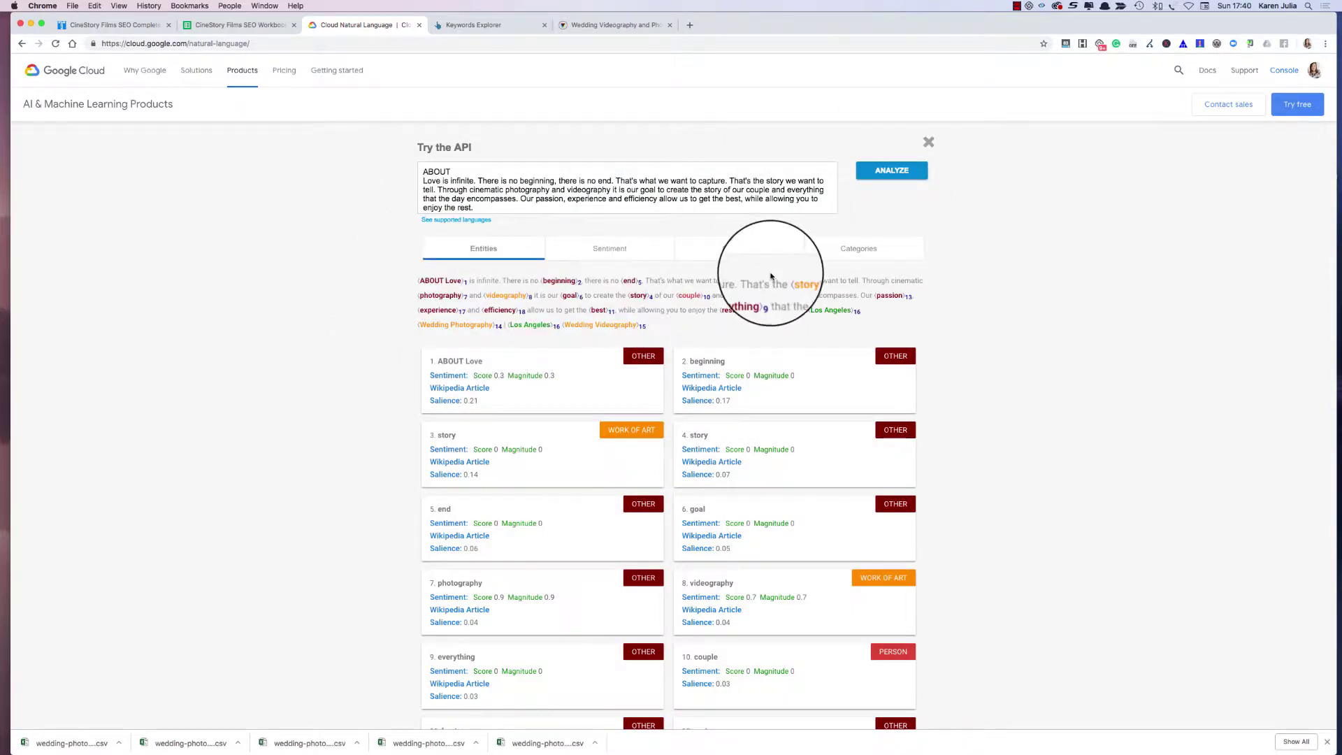
Check the content categories and sentiment results for the original homepage text, ending back on its entities.
left_click(840, 250)
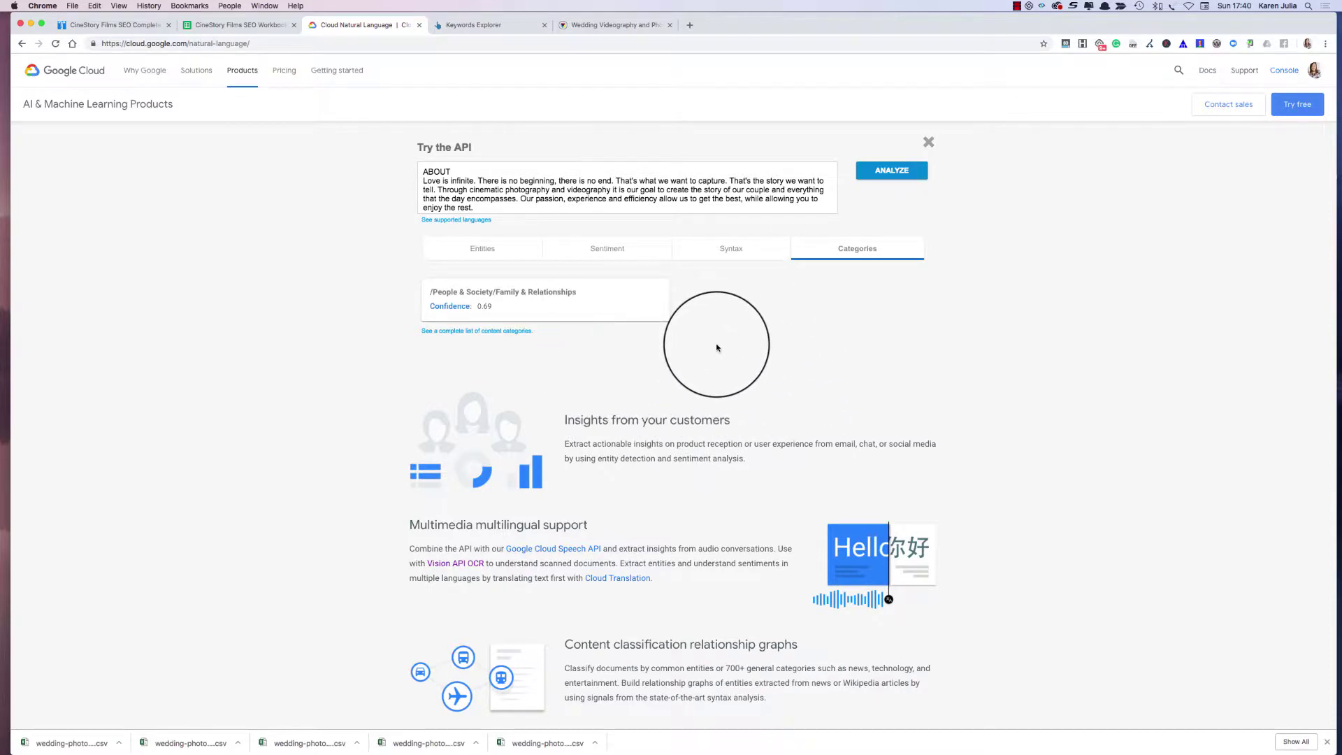
left_click(594, 250)
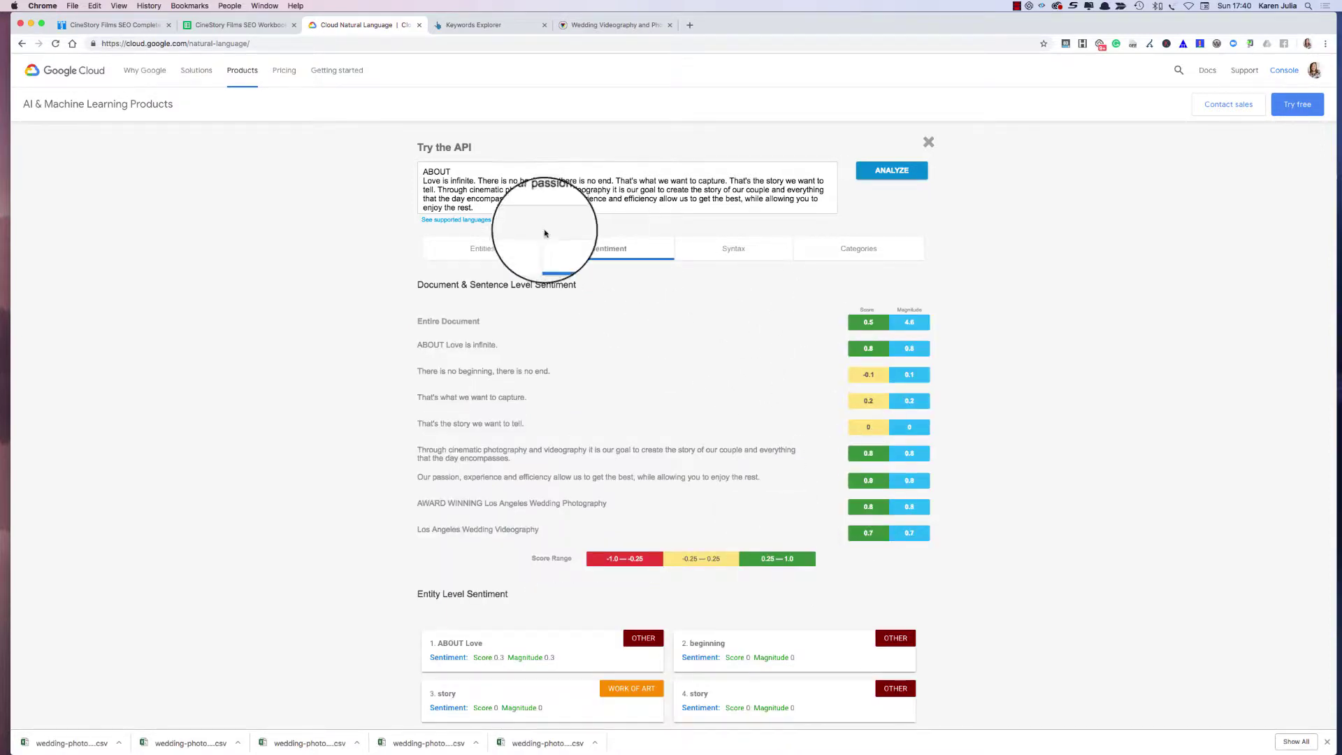
left_click(487, 250)
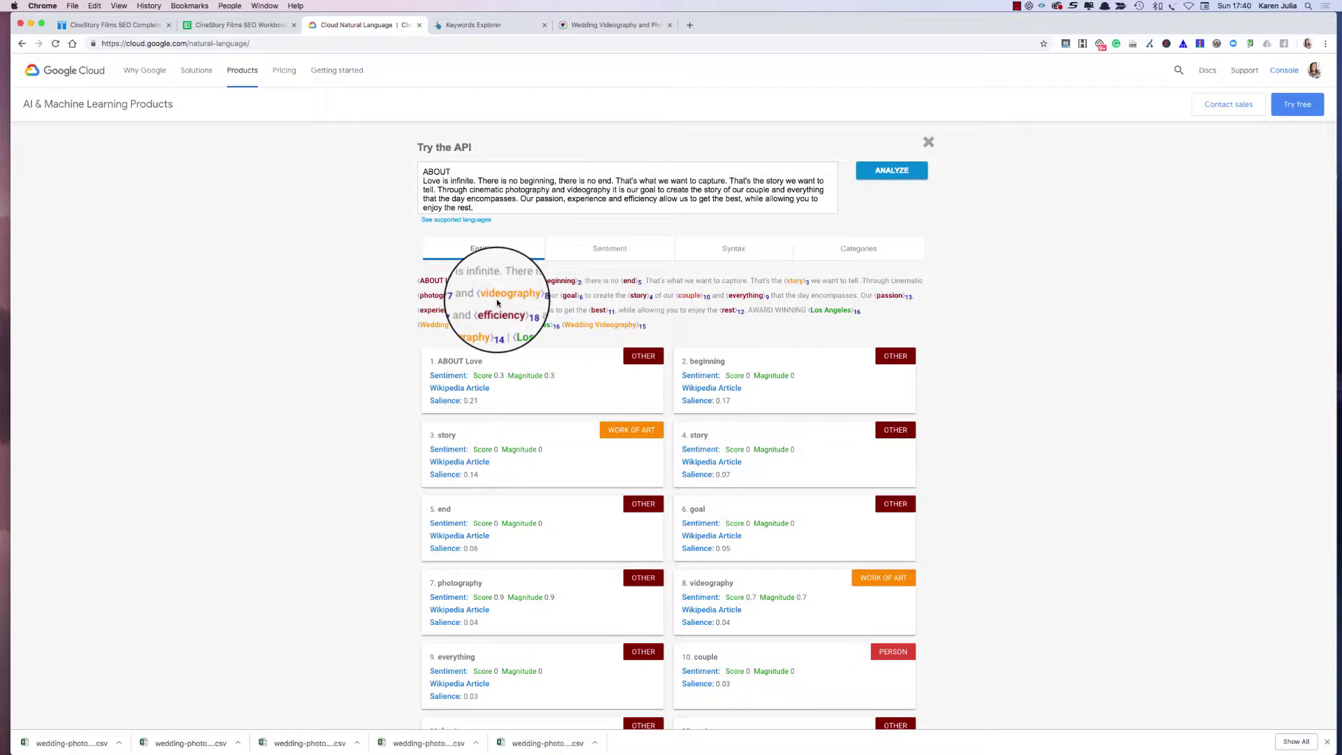
Switch to the CineStory Films SEO Workbook and copy the keyword "wedding videographer los angeles" from the Core Keyword Research sheet.
left_click(235, 27)
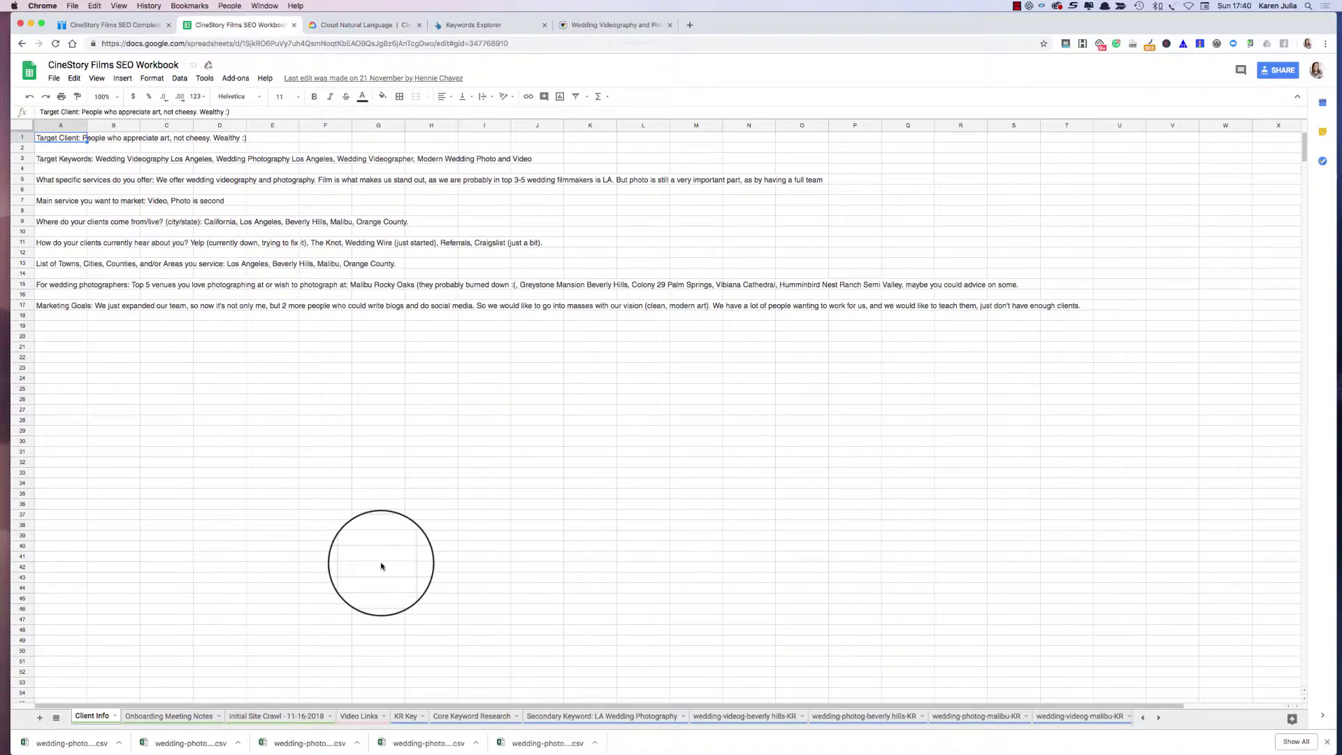
left_click(467, 715)
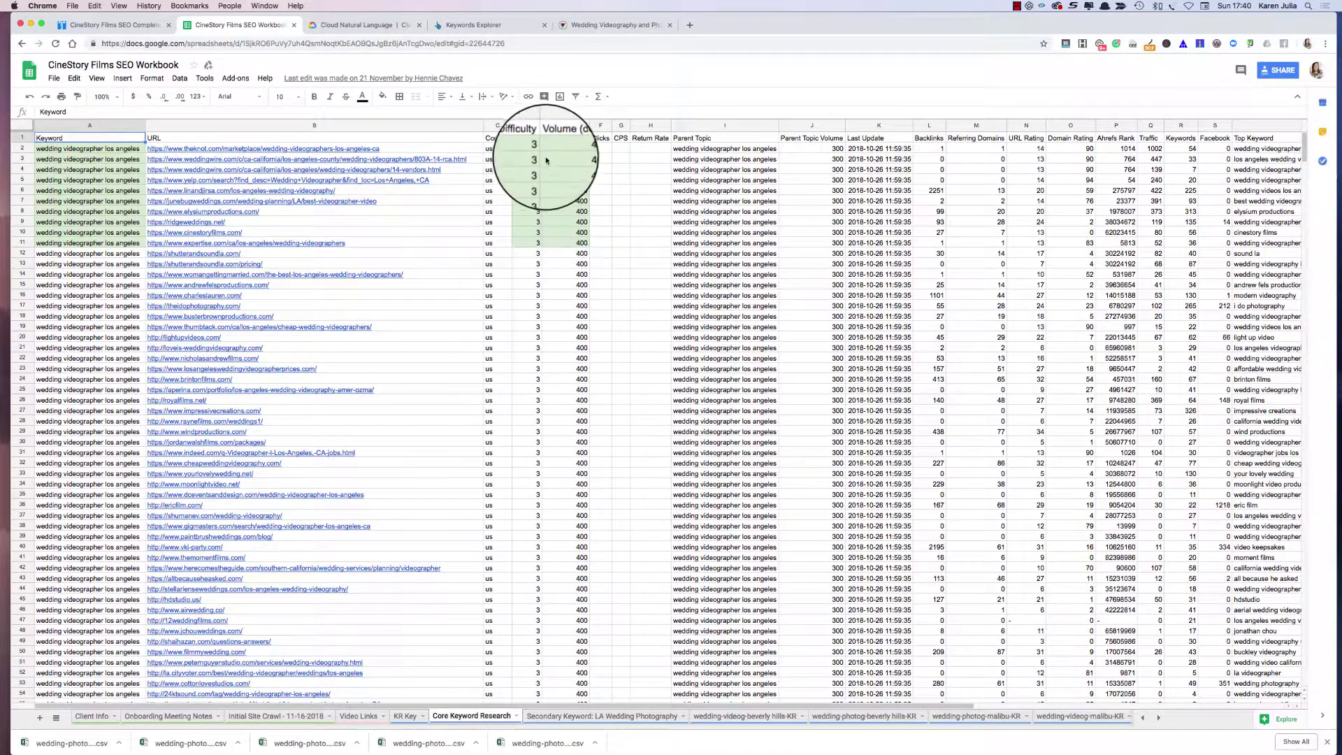
left_click(60, 152)
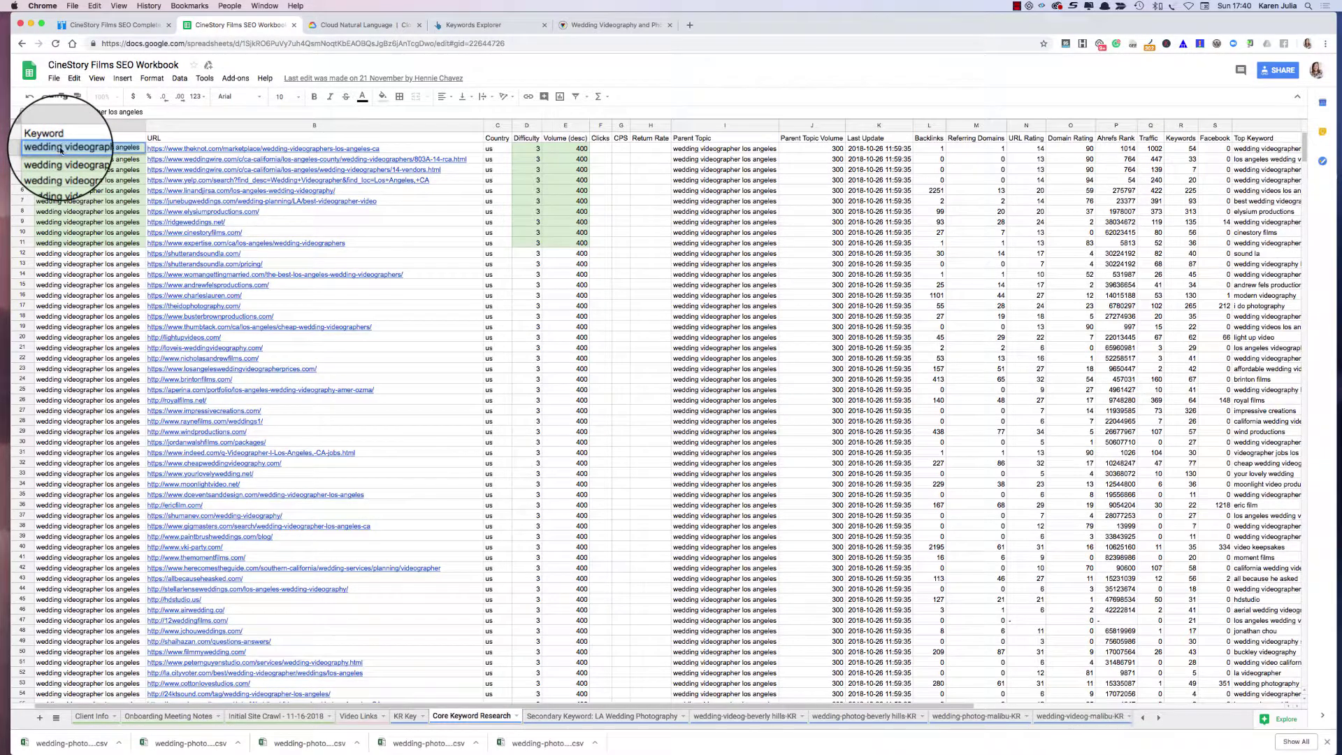
right_click(60, 150)
left_click(84, 218)
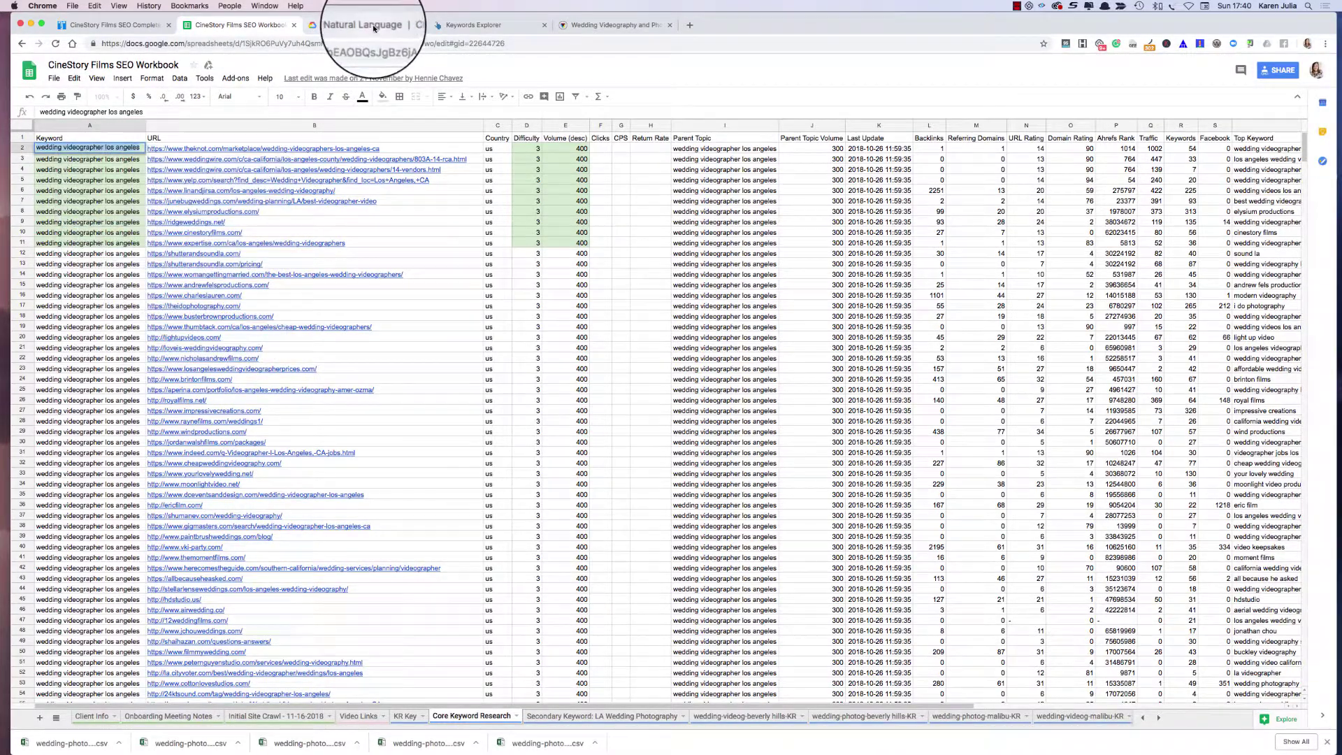
Return to the Cloud Natural Language page and paste the keyword on its own line above the ABOUT heading.
left_click(372, 26)
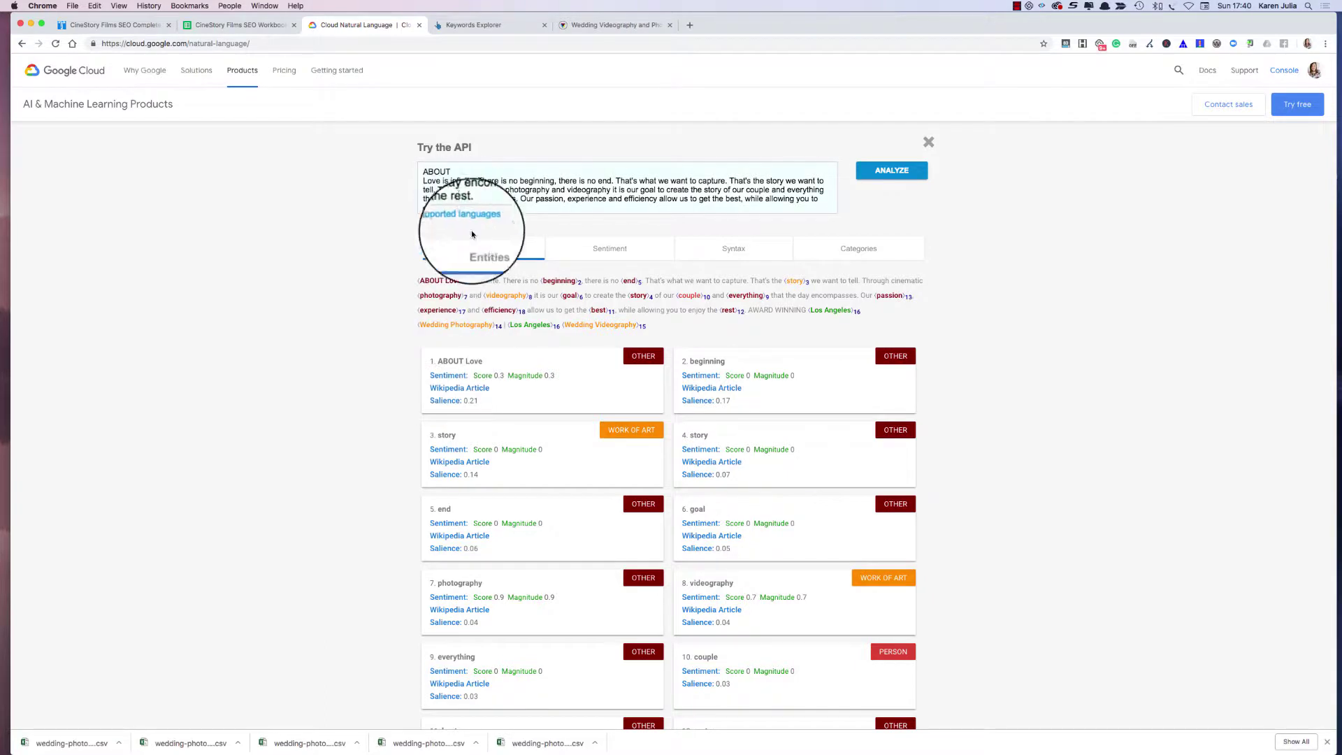
scroll(447, 185, "up", 1)
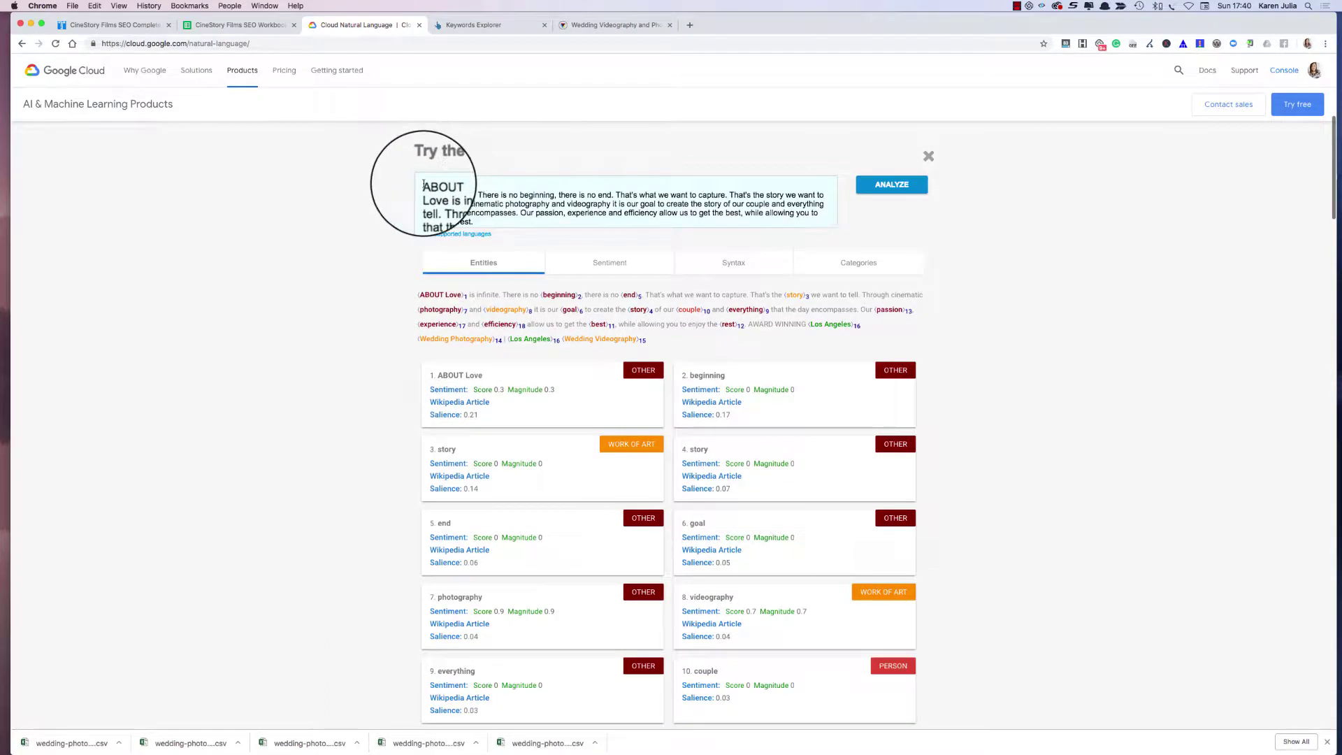
left_click(424, 184)
key("super+a")
key("super+v")
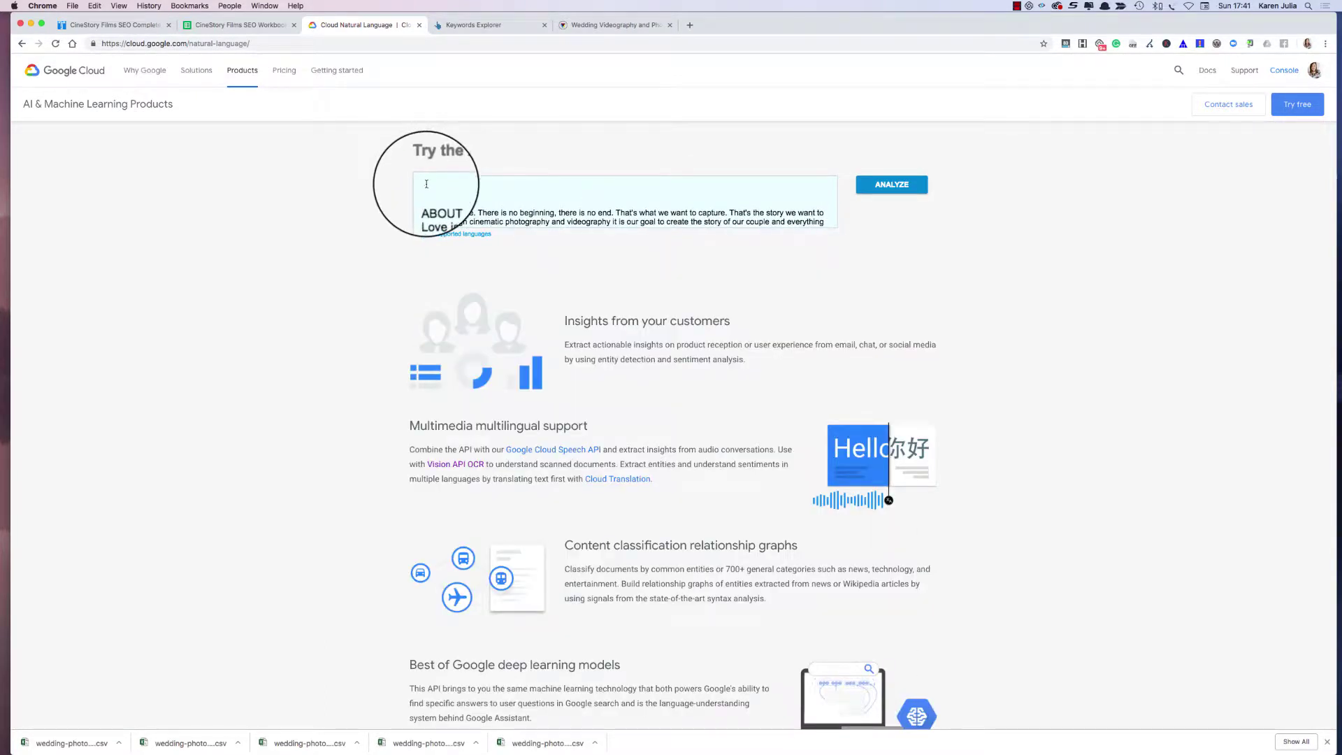
key("super+v")
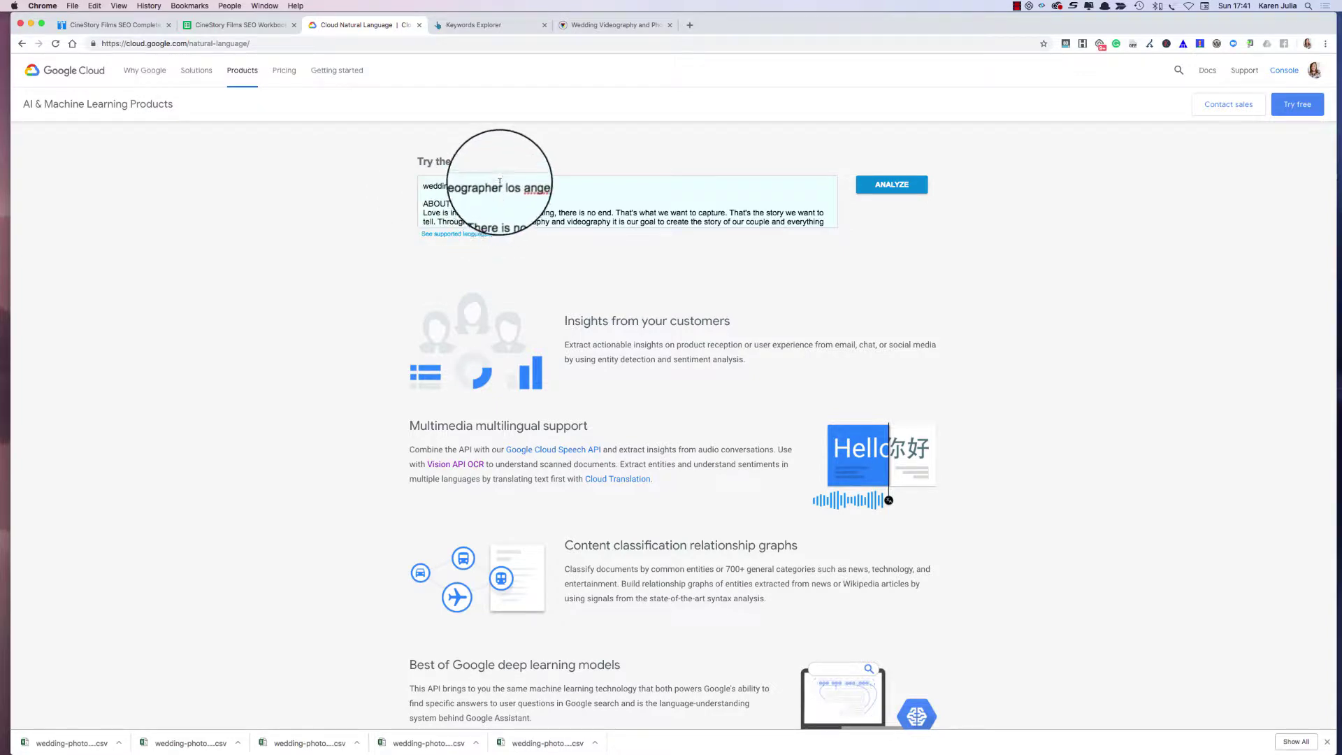
left_click(423, 185)
type("W")
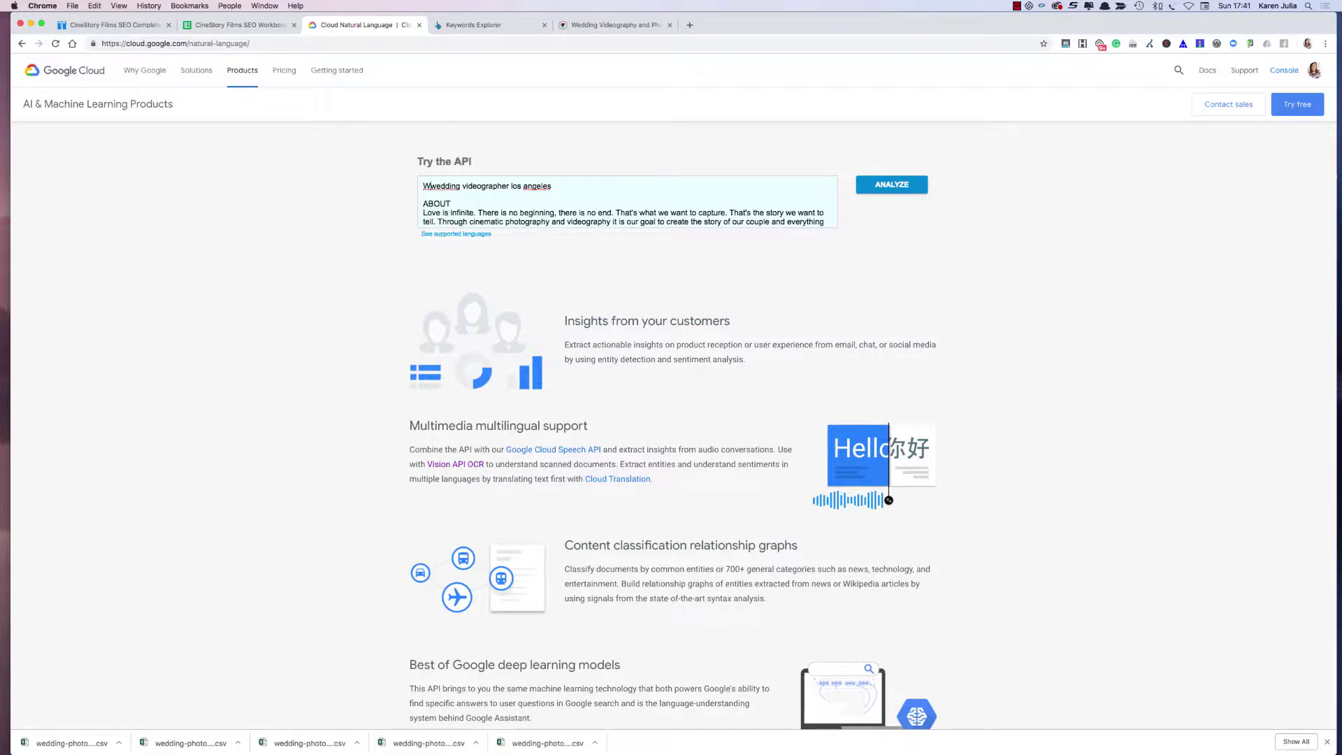
key("BackSpace")
Add "We are CineStory Films, an L.A. wedding videography company who film weddings throughout Los Angeles." between the keyword line and the ABOUT heading.
left_click(551, 186)
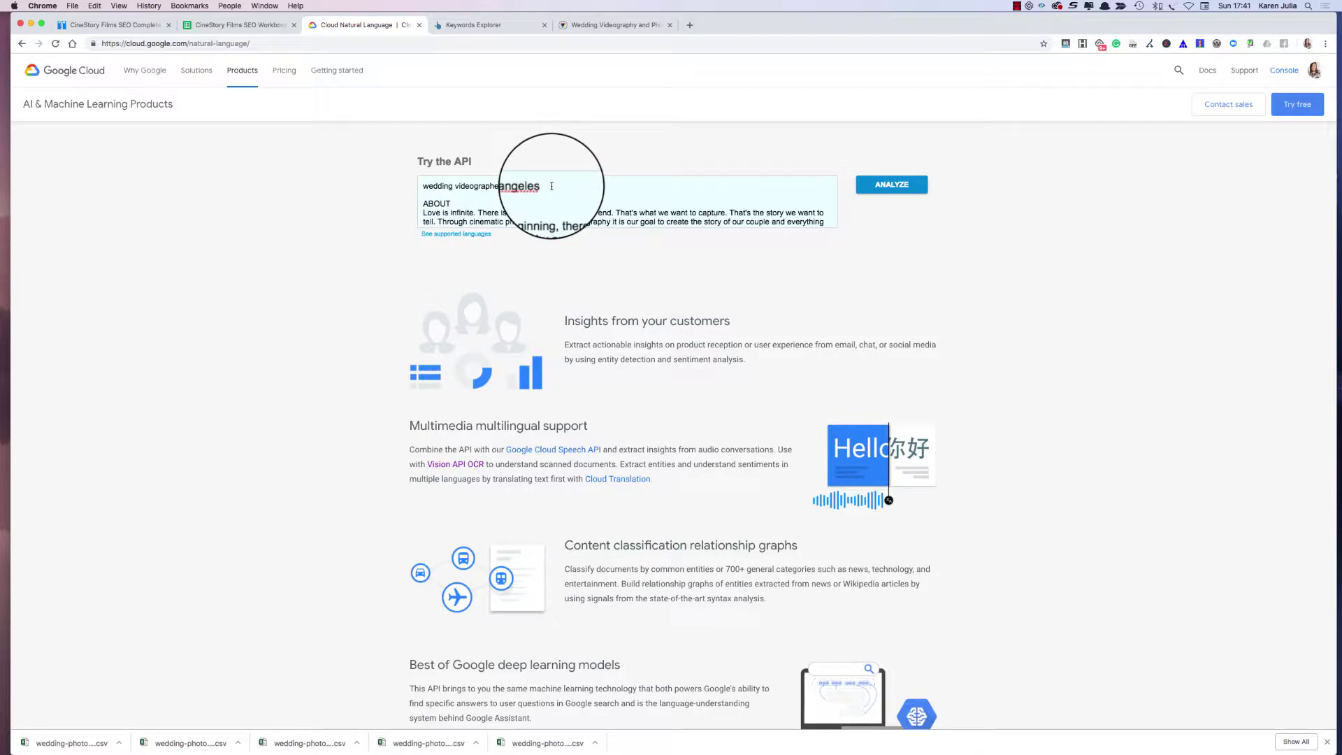
key("Return")
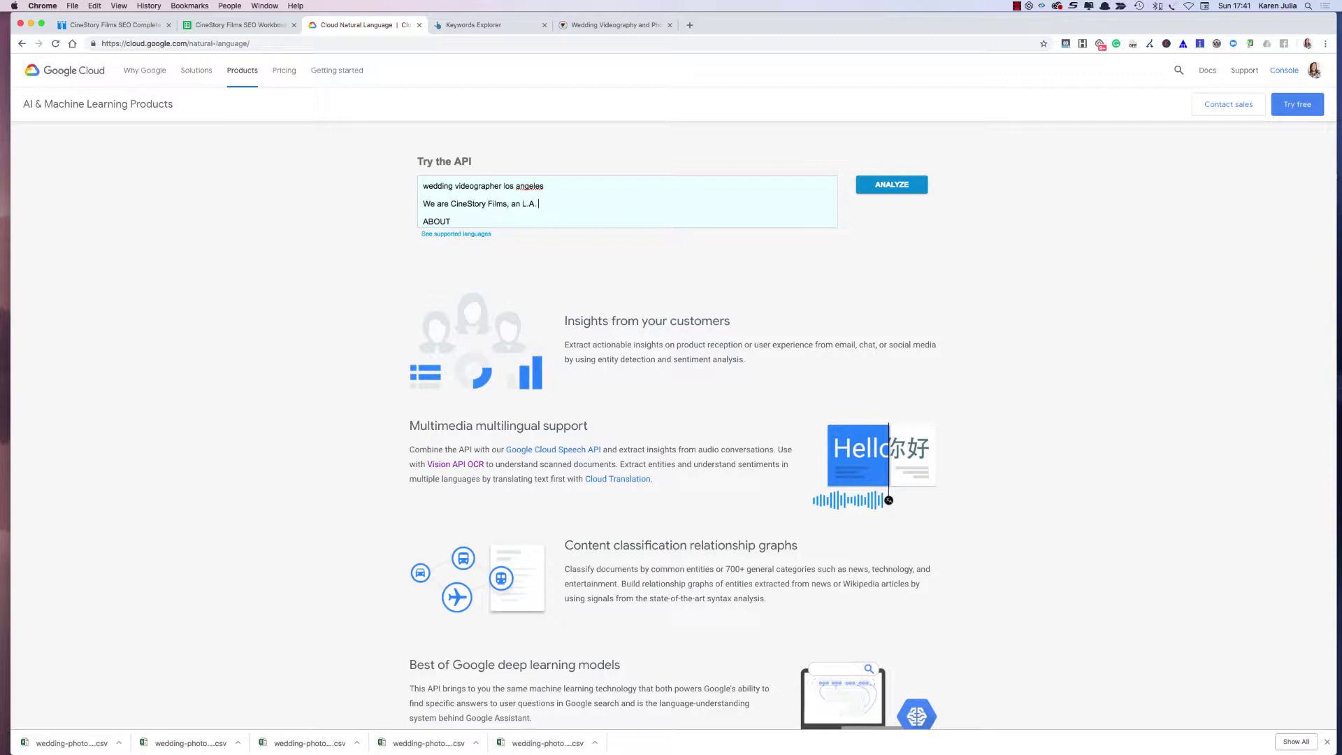
key("super+v")
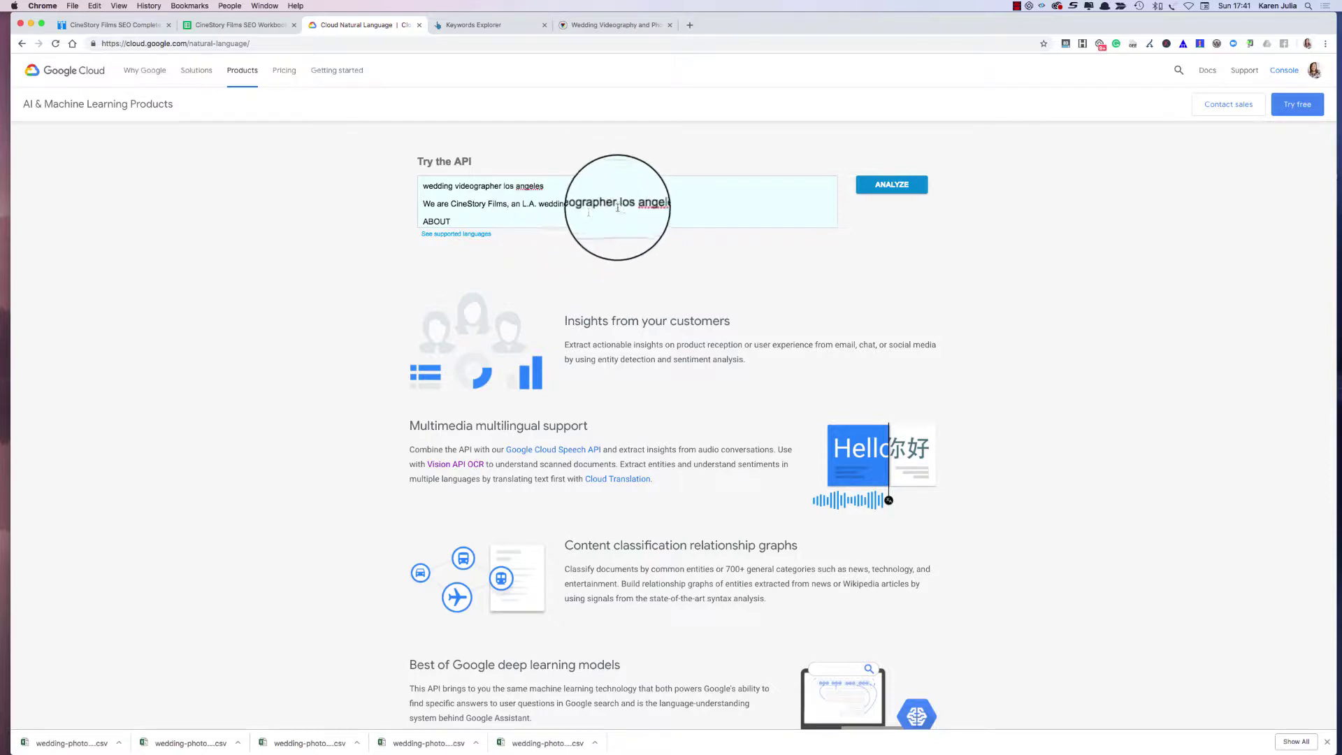
left_click_drag(619, 203, 664, 204)
key("BackSpace")
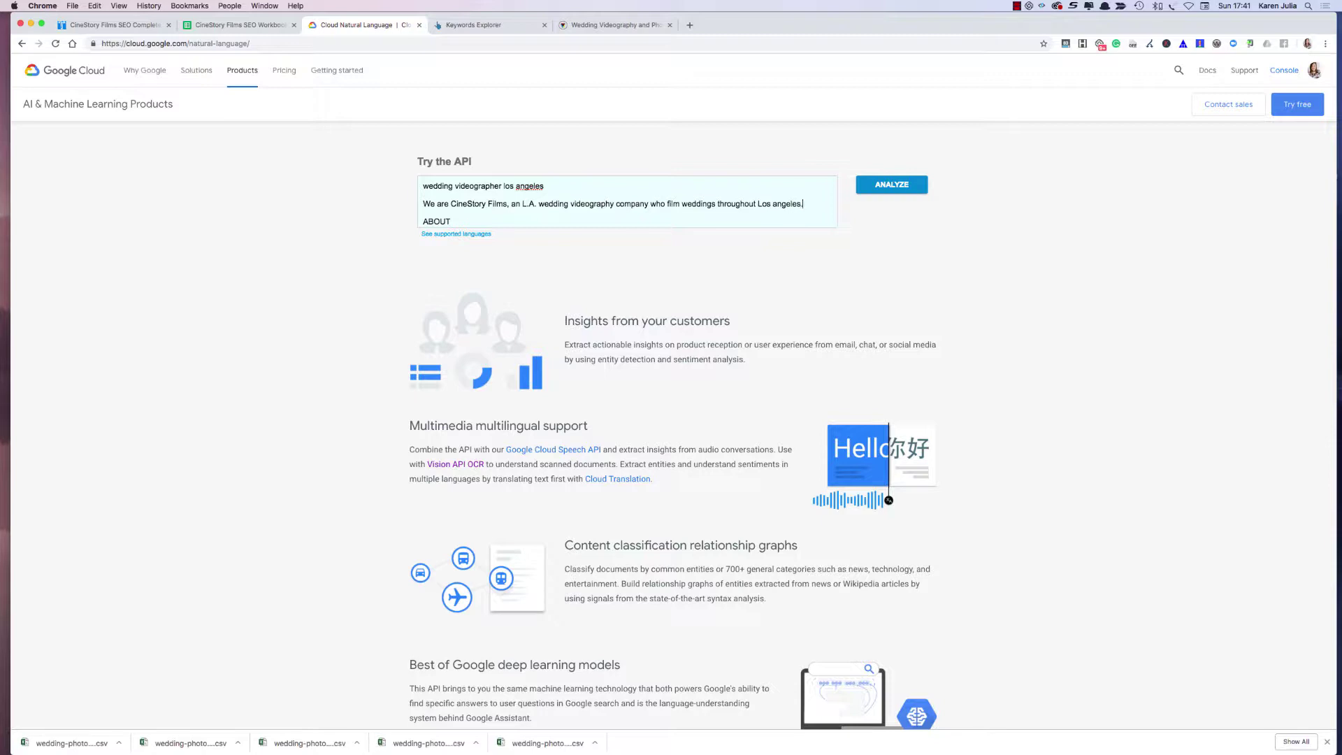
left_click(776, 204)
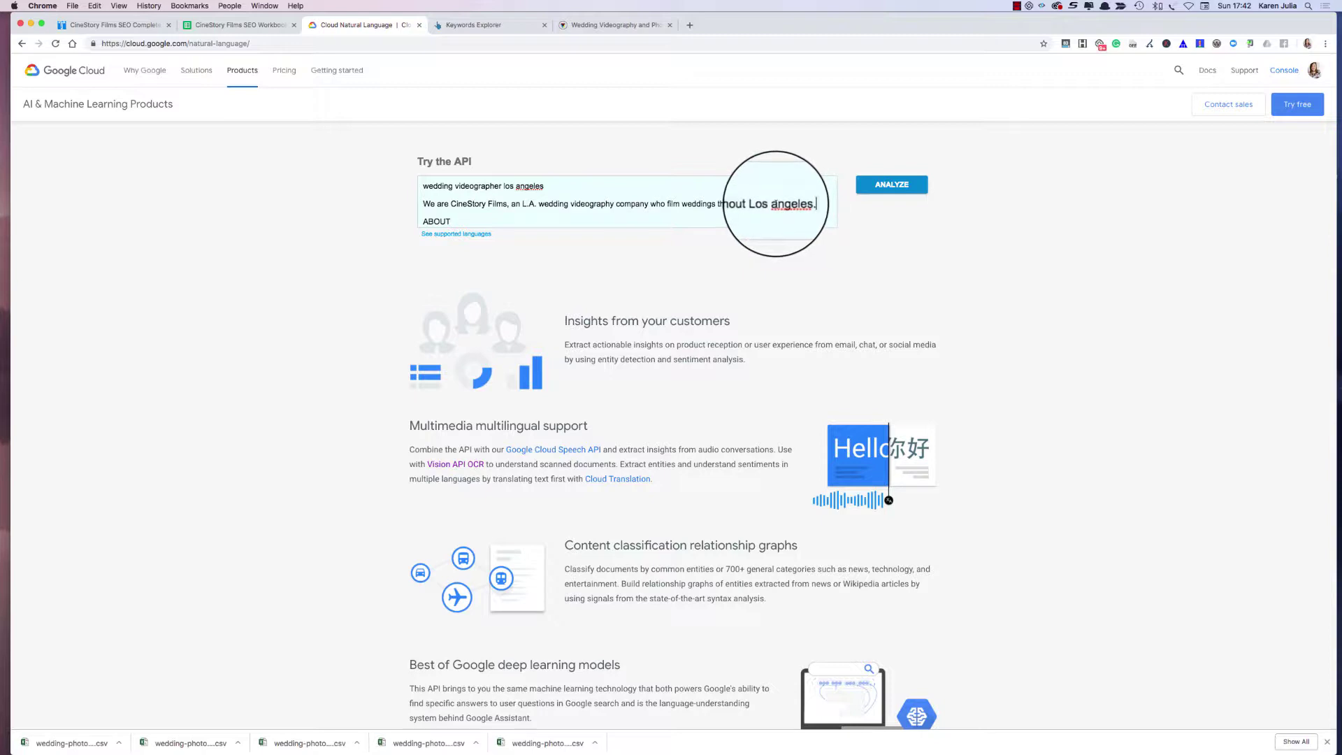
key("BackSpace")
type("A")
Analyze the text with the keyword heading and company sentence, reviewing its entity types, salience and content categories.
left_click(901, 186)
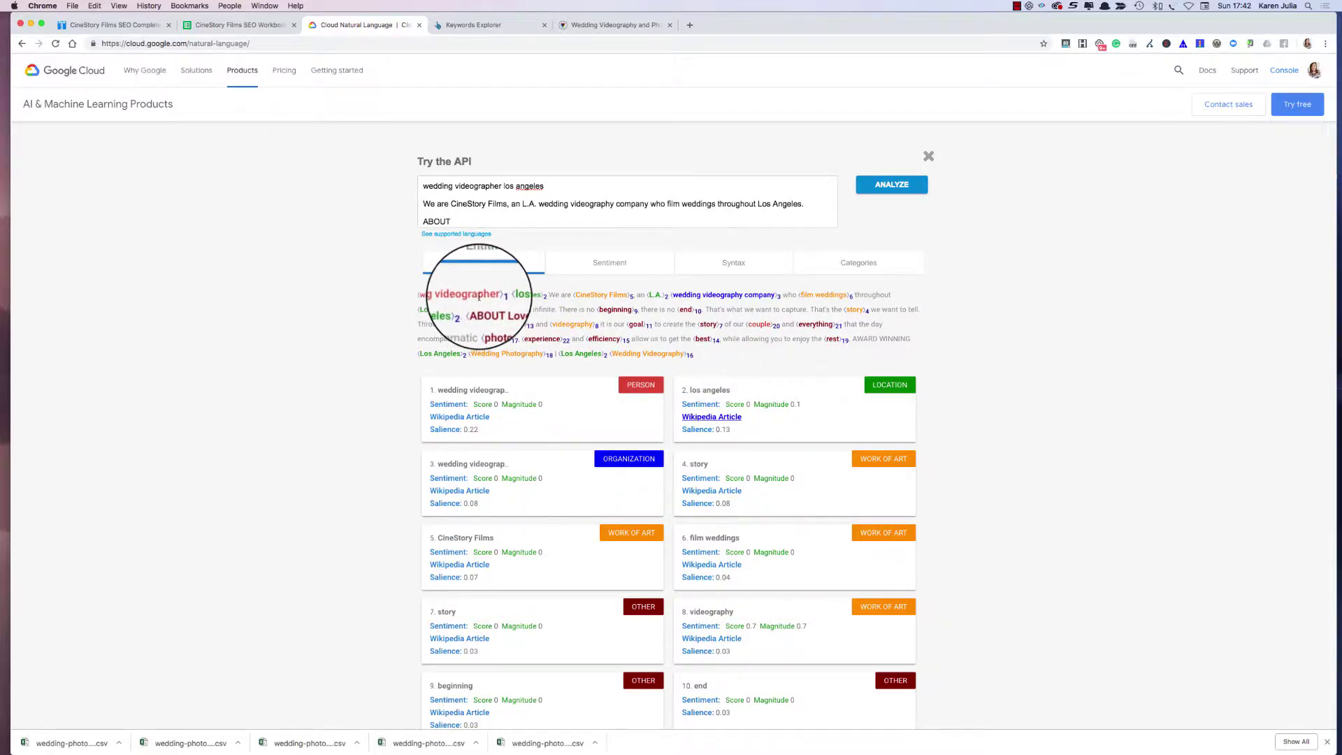
mouse_move(474, 430)
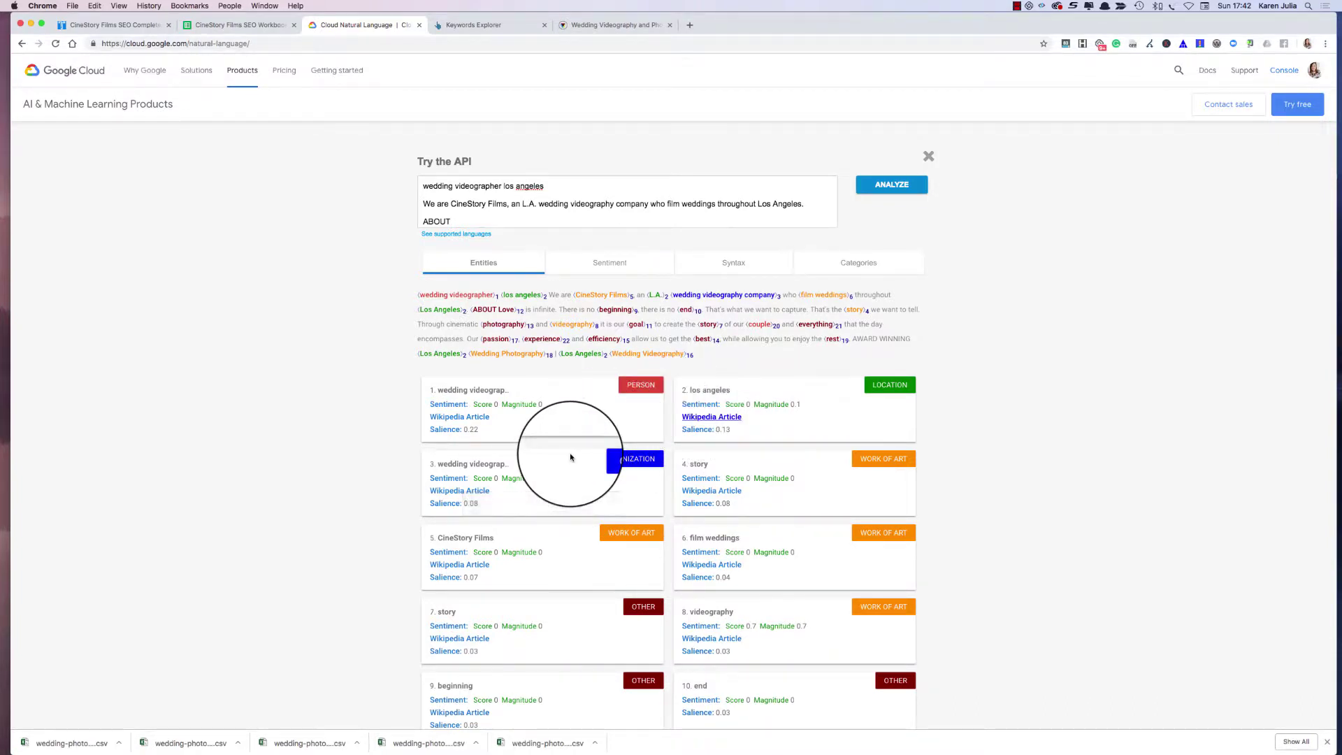
left_click(842, 272)
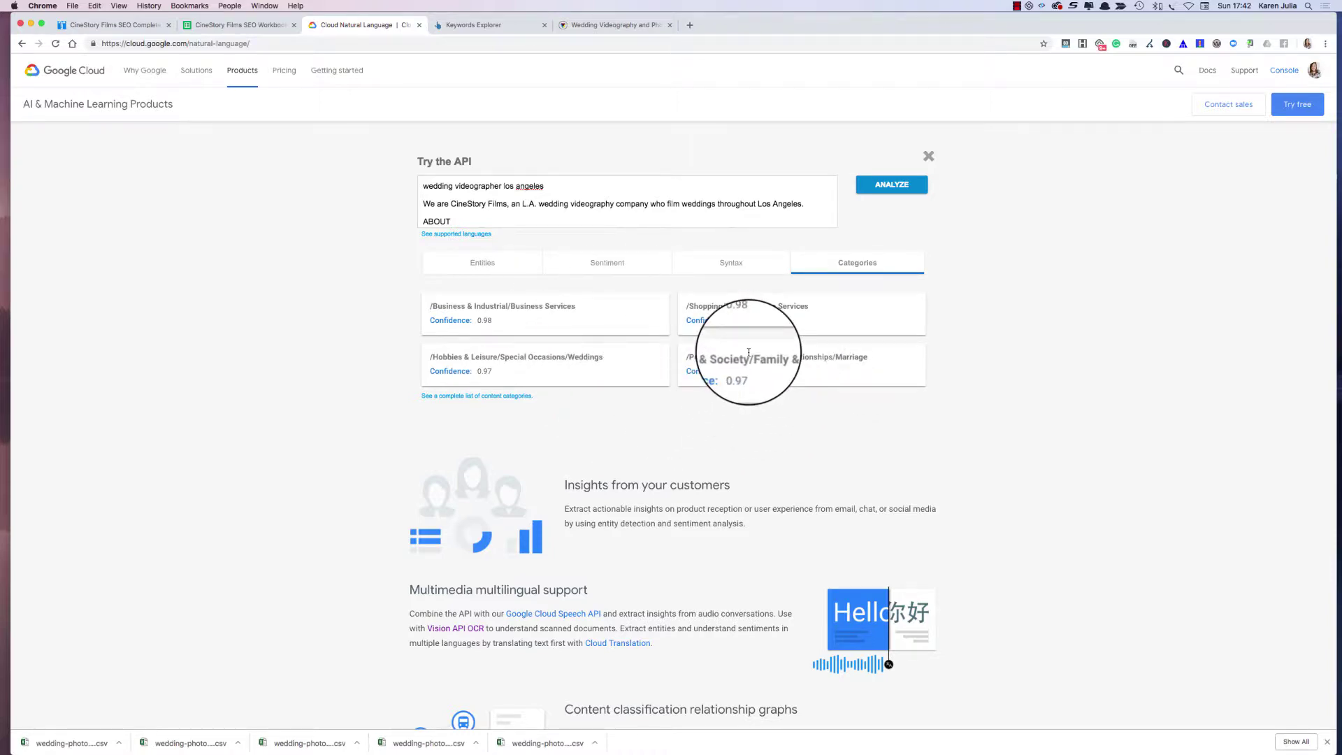
left_click(469, 265)
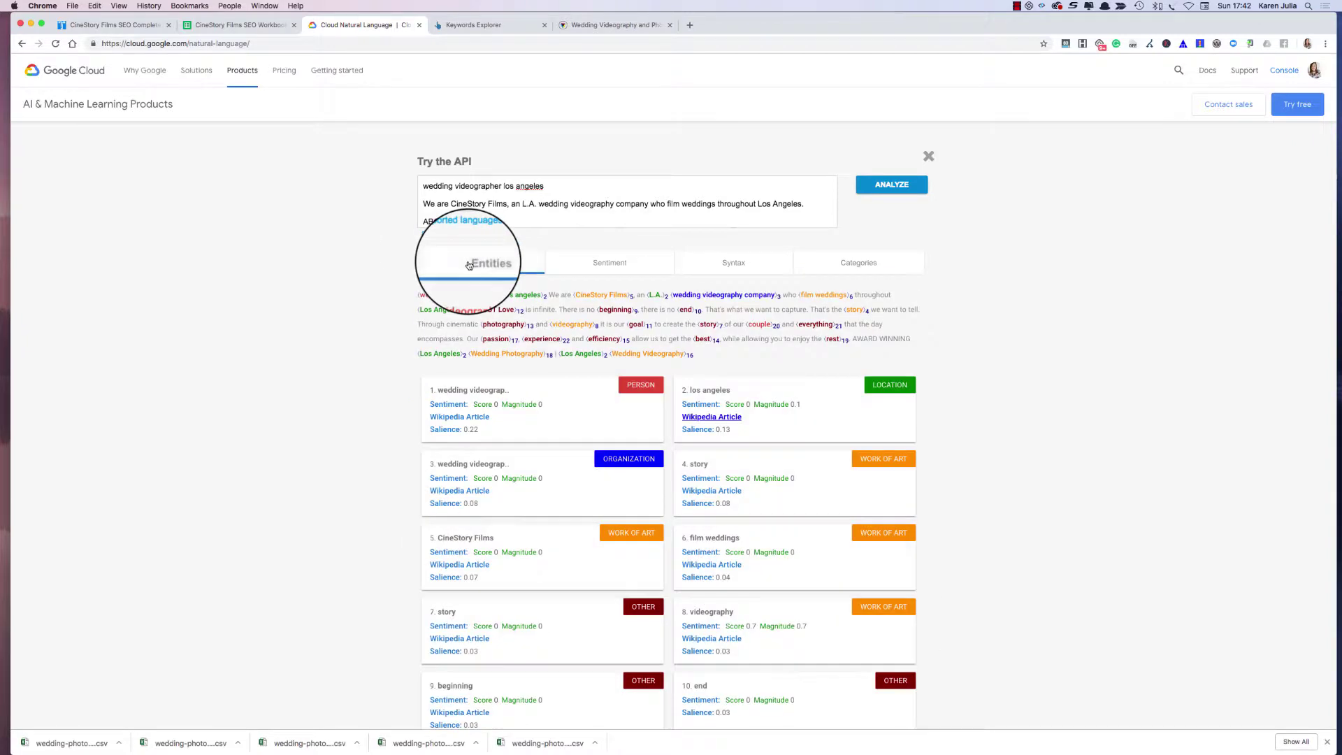
scroll(439, 205, "up", 1)
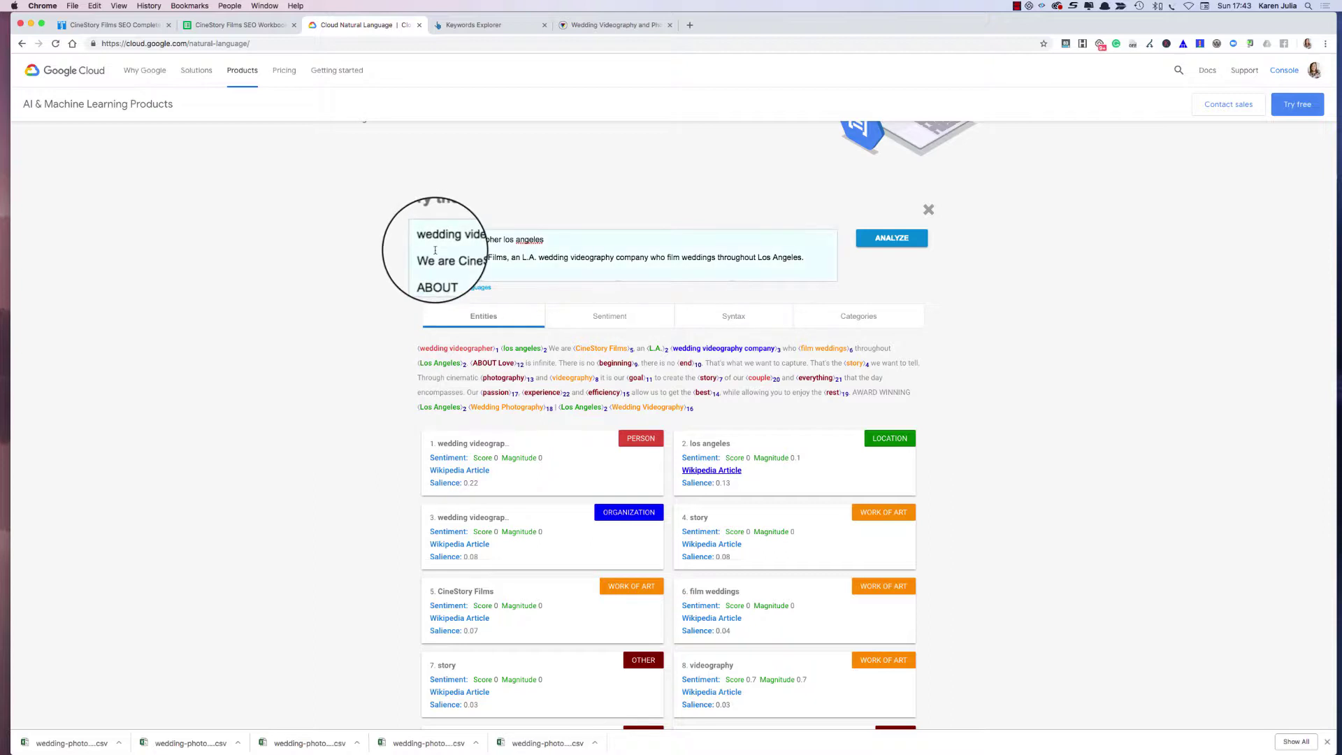
scroll(447, 252, "up", 1)
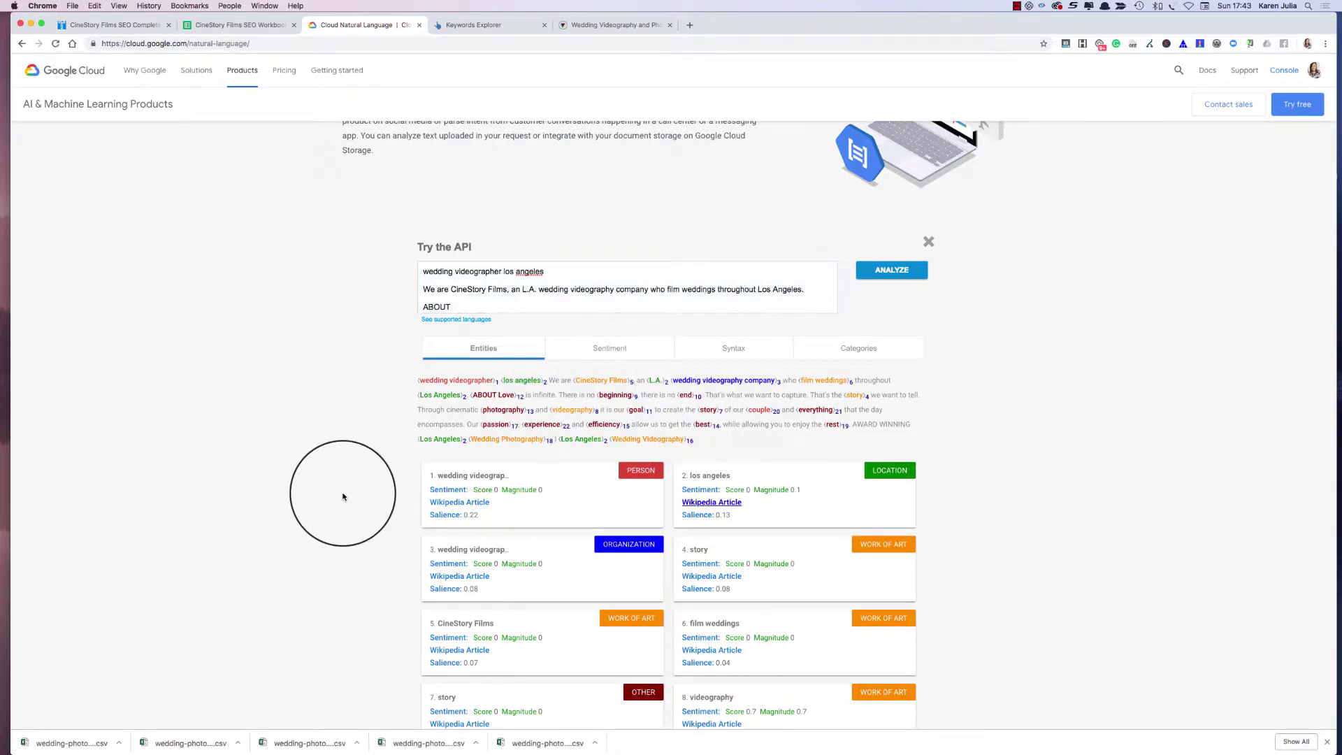
scroll(343, 496, "up", 1)
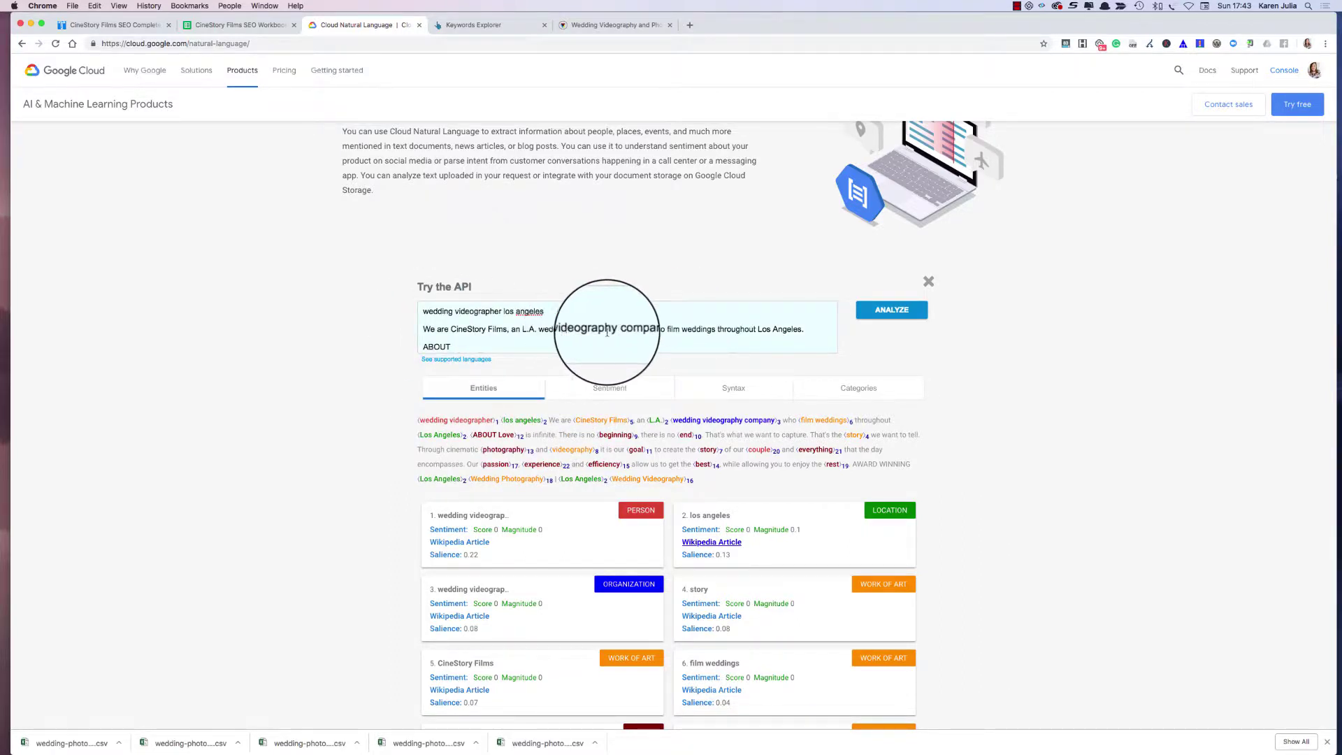
Switch to the CineStory Films homepage and review its videography banner, photography gallery and ABOUT section.
left_click(587, 25)
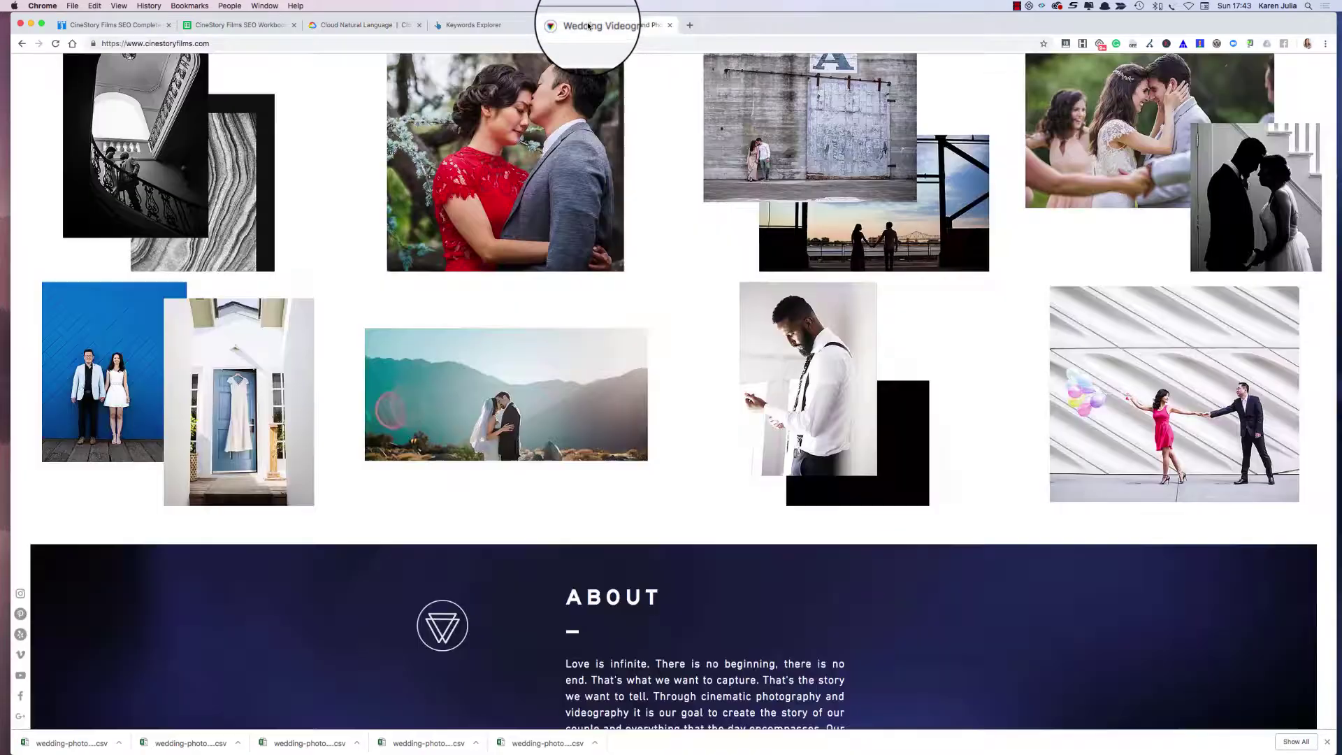
scroll(581, 405, "up", 10)
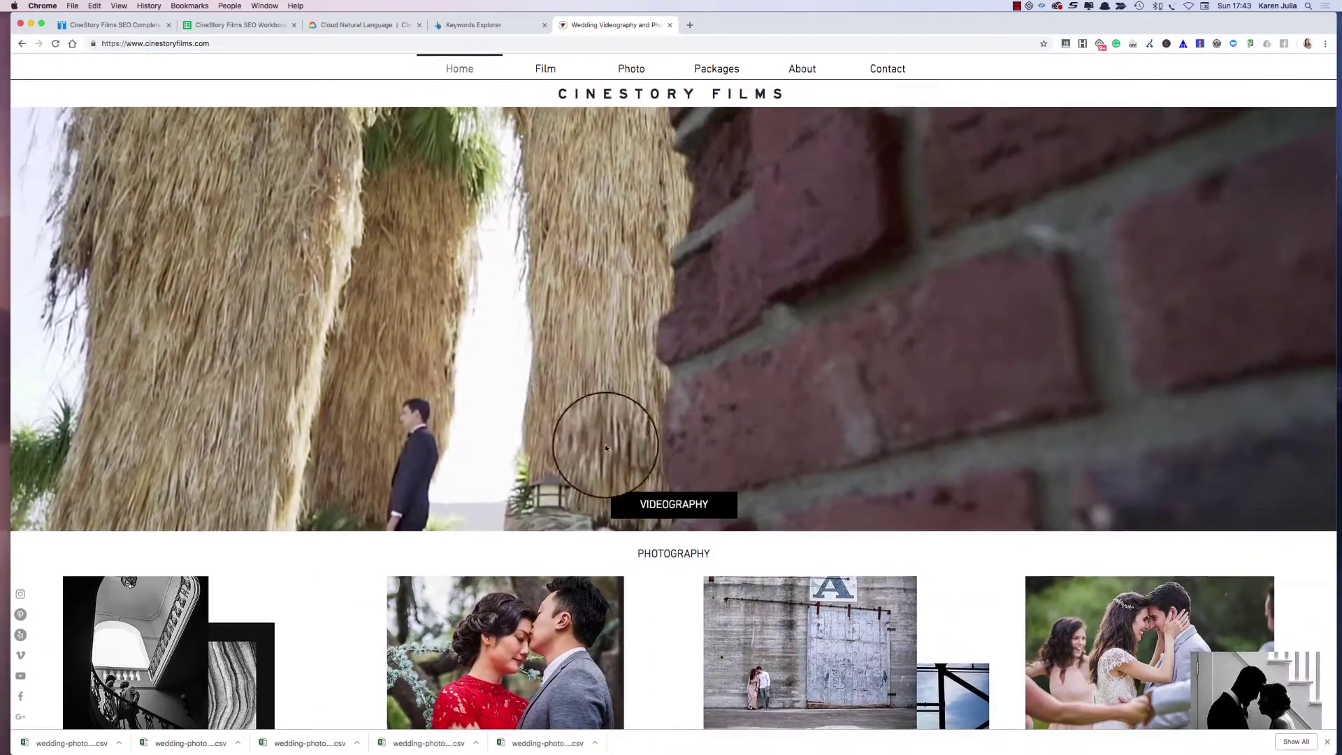
scroll(640, 585, "down", 3)
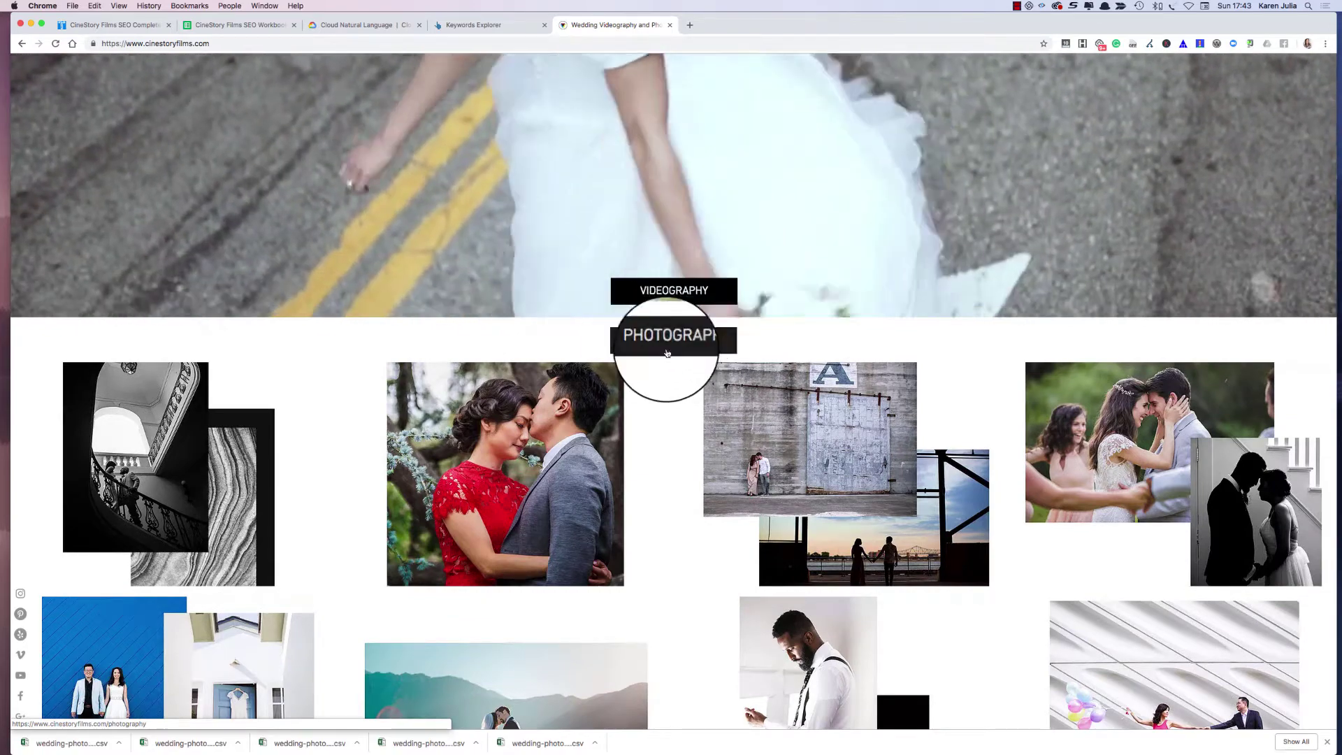
scroll(659, 293, "up", 3)
mouse_move(642, 68)
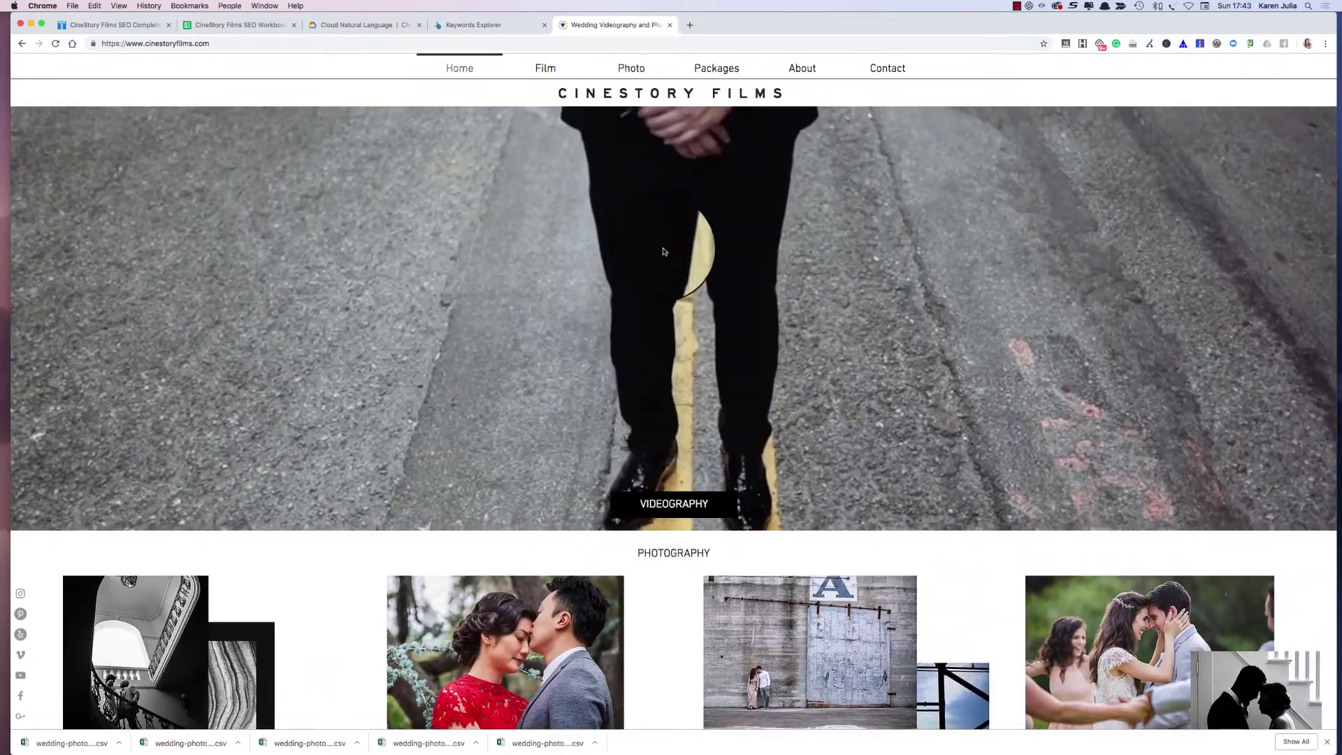
scroll(664, 309, "down", 10)
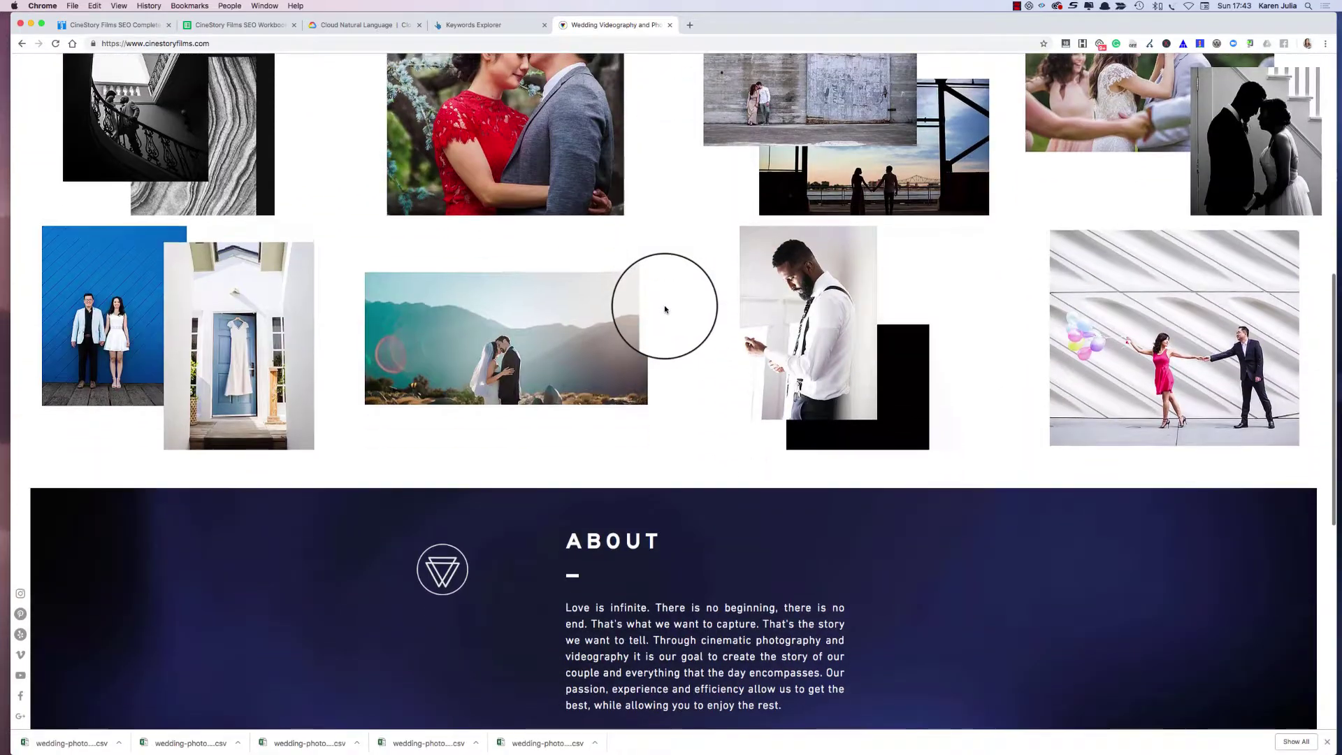
scroll(665, 309, "up", 5)
scroll(665, 310, "up", 5)
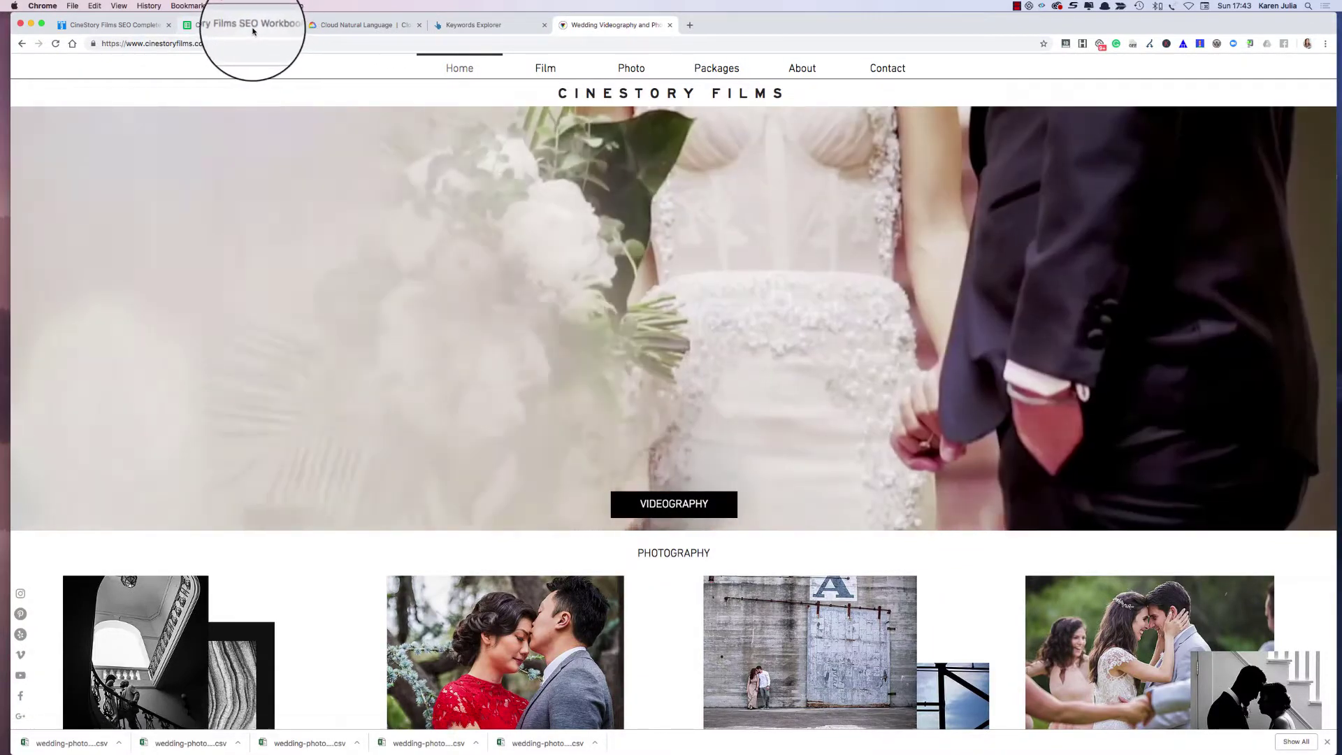
In the SEO Workbook's Secondary Keyword: LA Wedding Photography sheet, fill Backlinks and Referring Domains rows 2–11 with light blue.
left_click(253, 28)
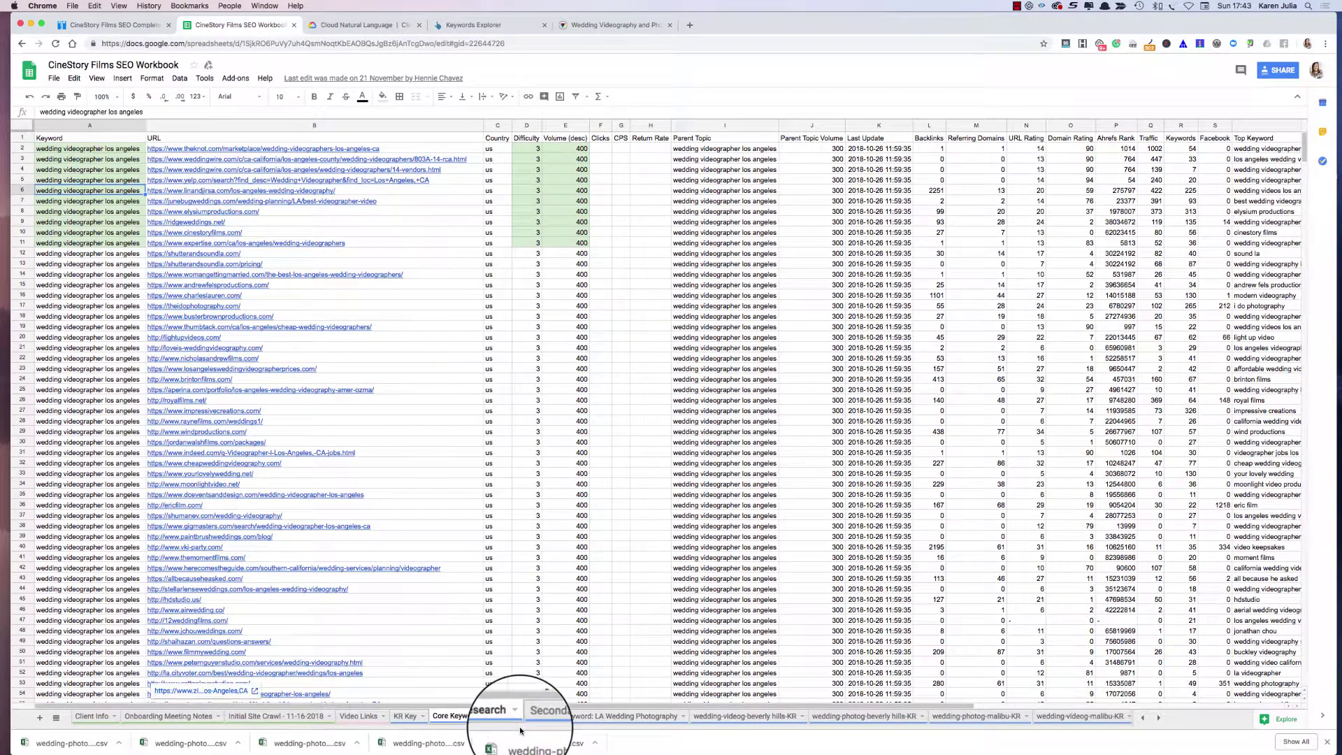
left_click(582, 717)
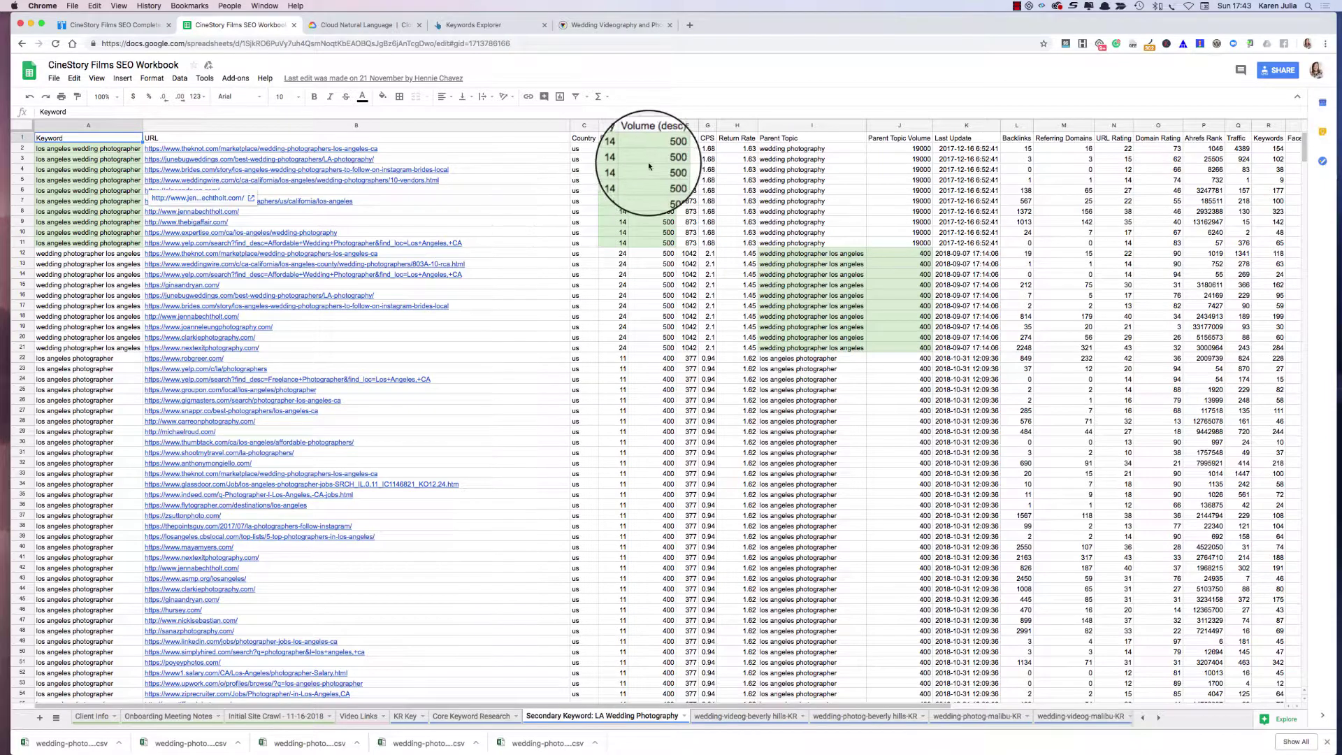
left_click_drag(651, 149, 646, 241)
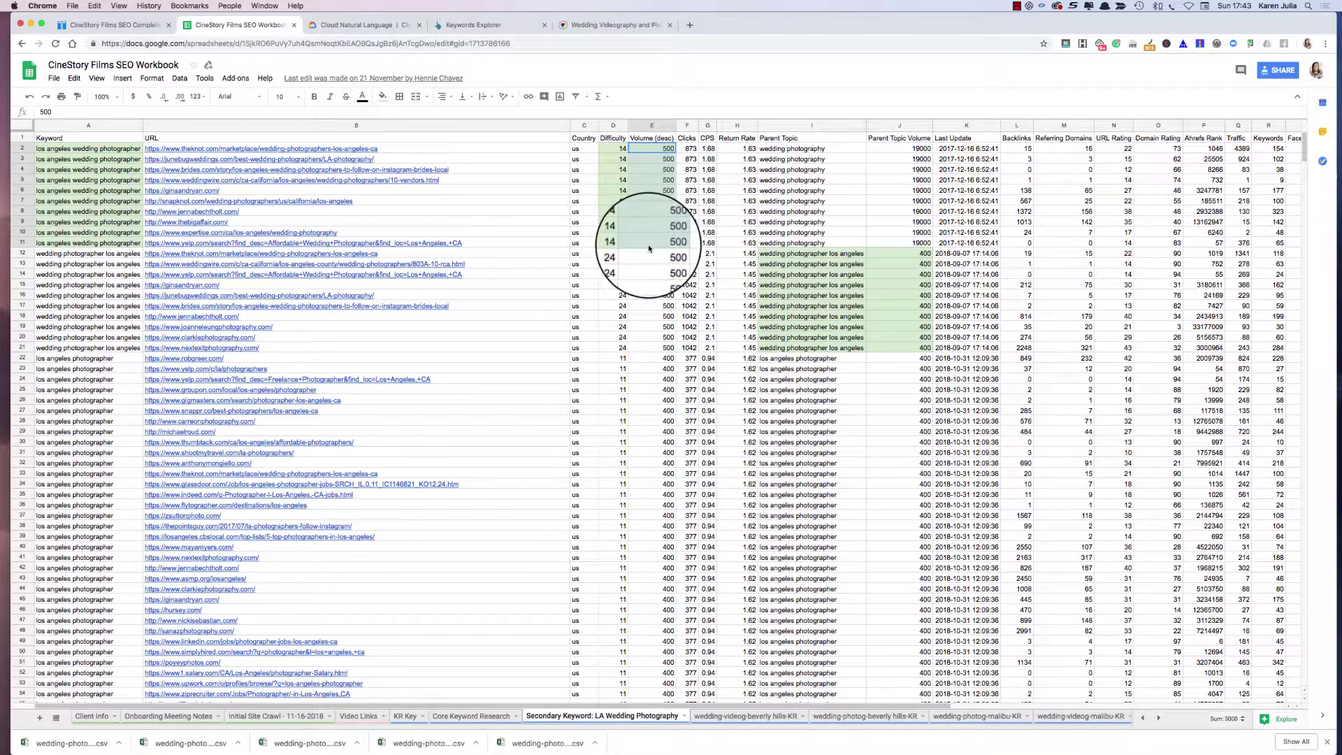
left_click(613, 242)
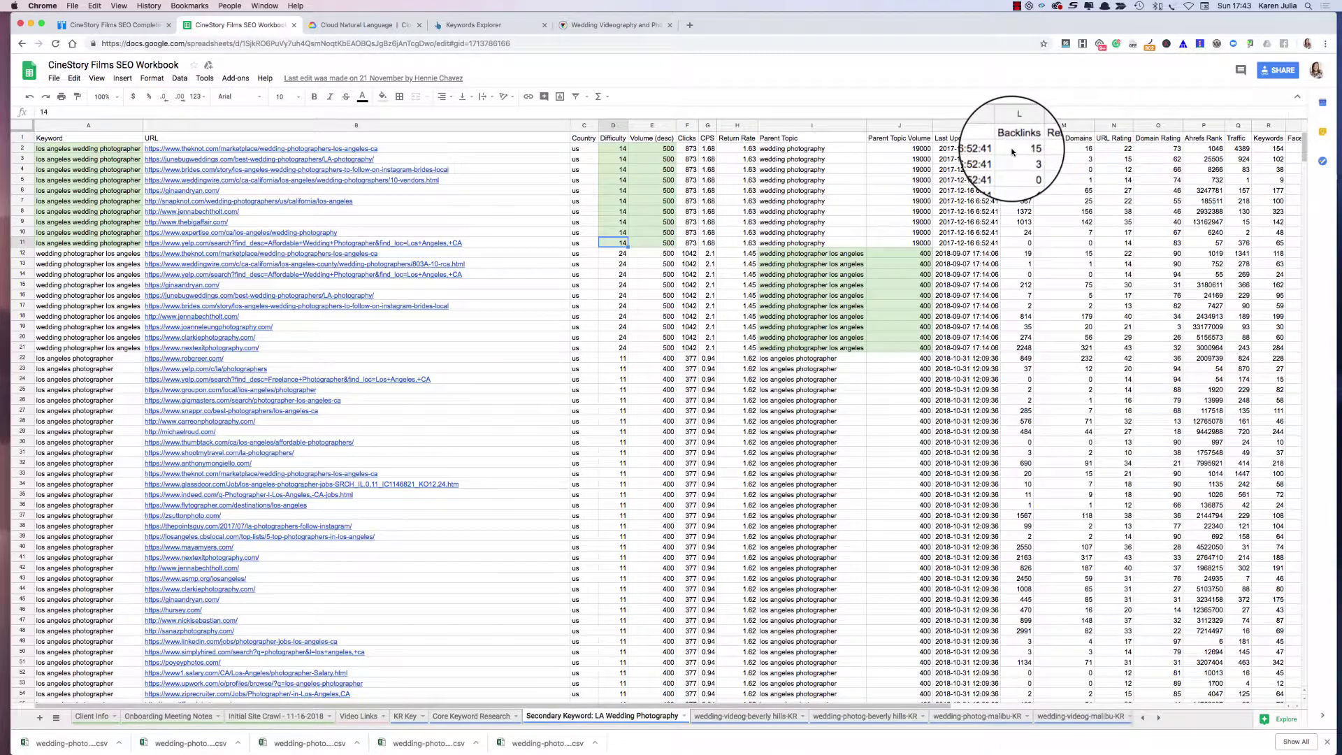
left_click_drag(1017, 149, 1060, 244)
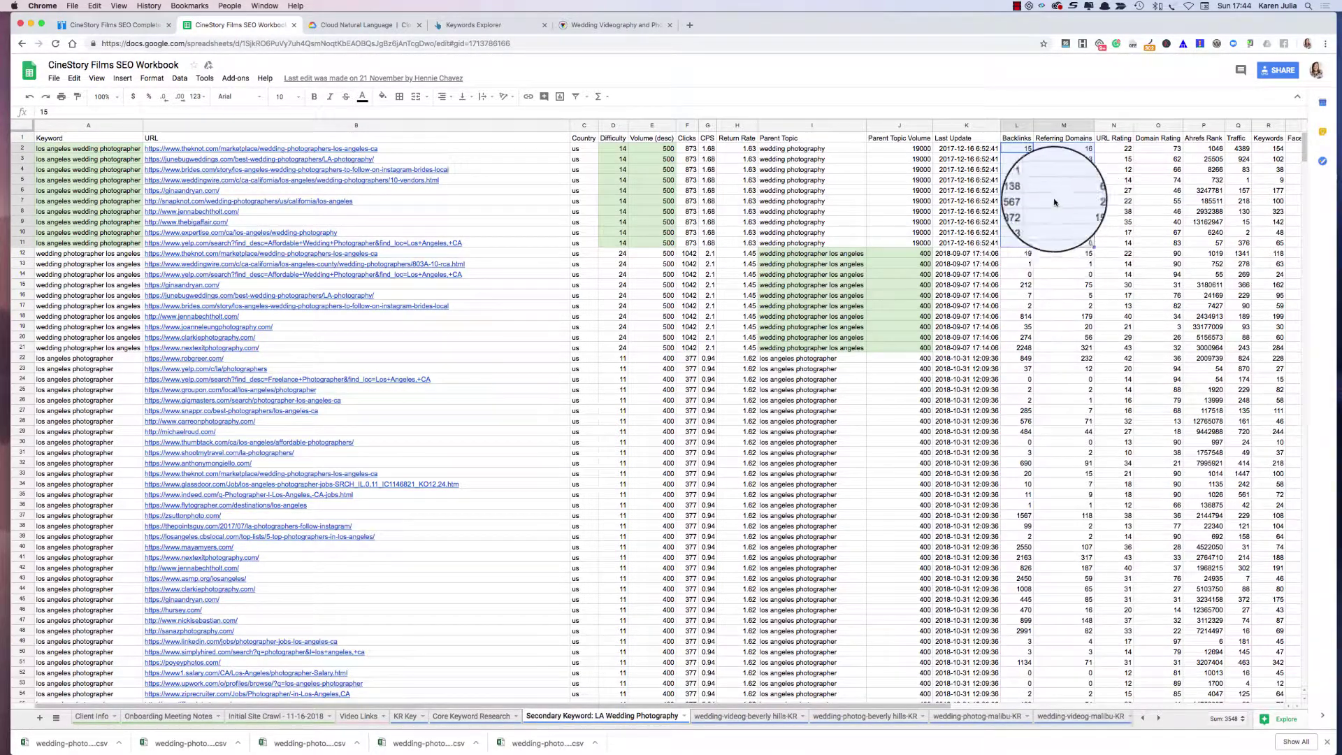
left_click(381, 96)
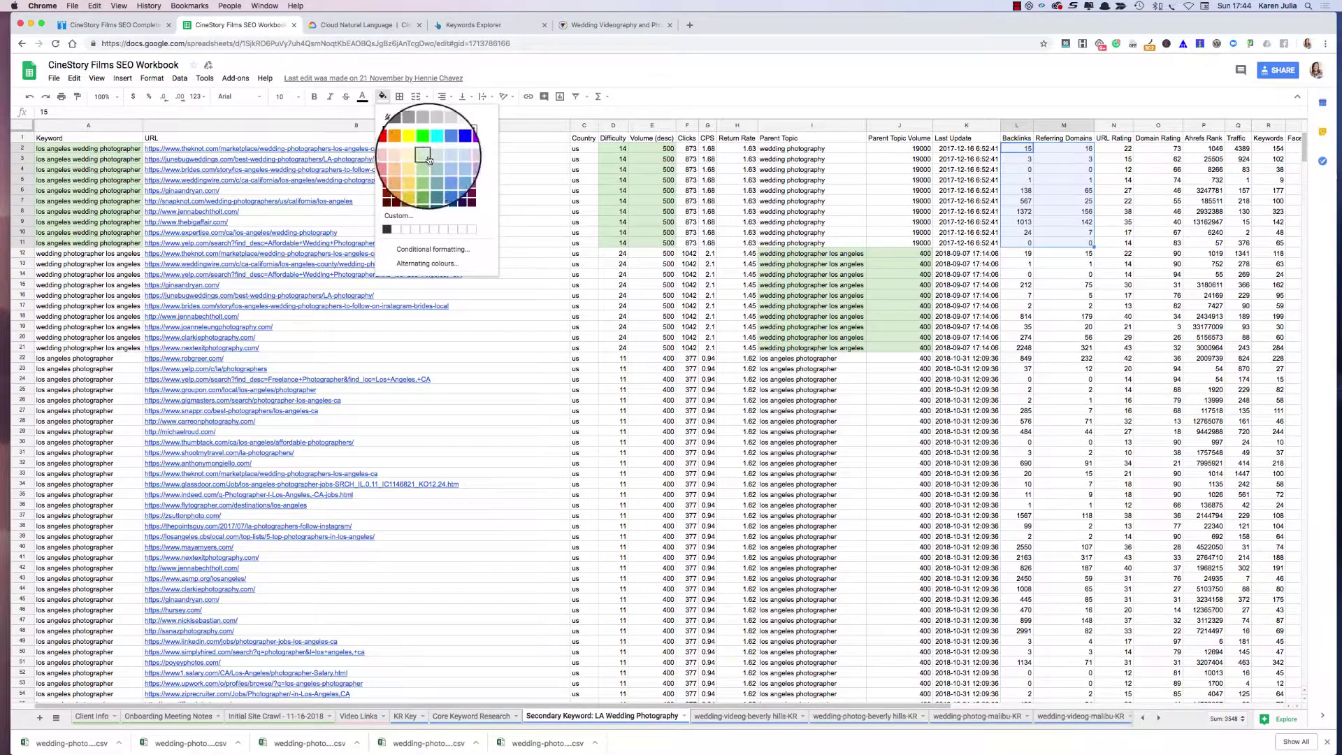
left_click(452, 143)
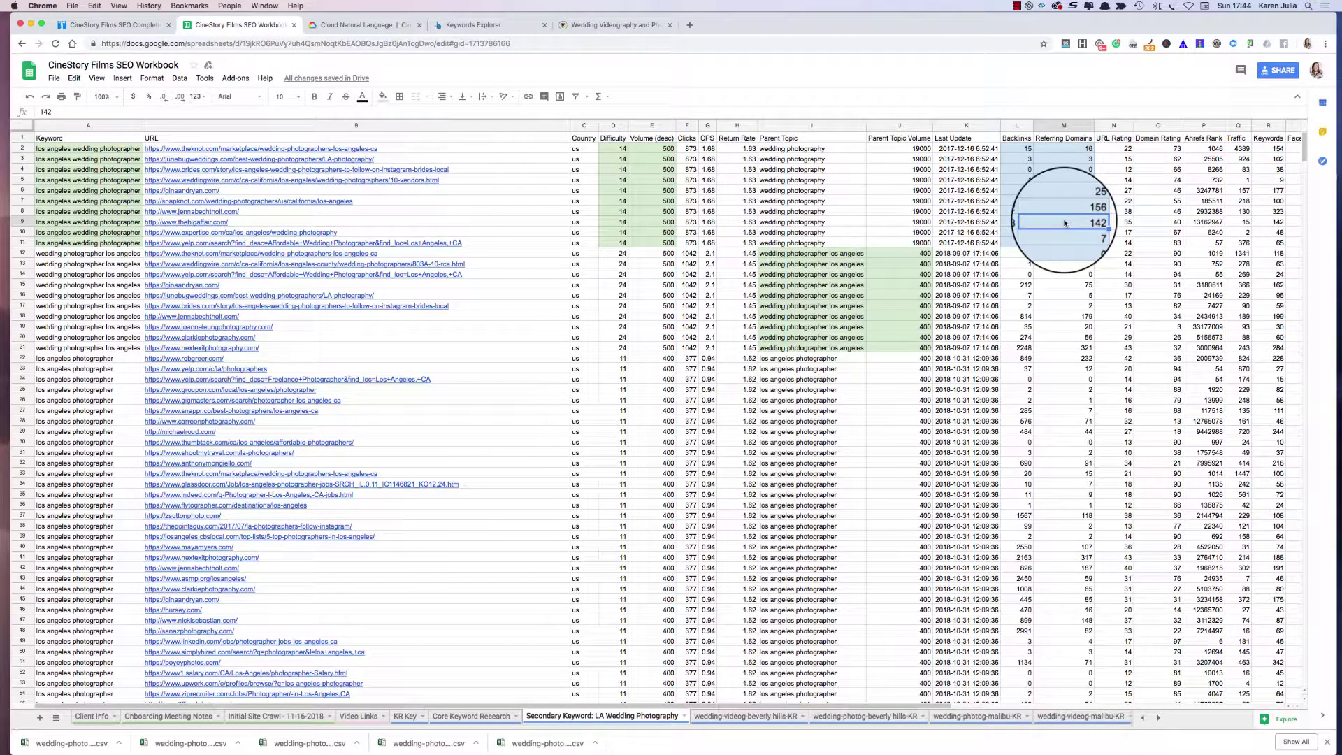
On the Core Keyword Research sheet, fill the Backlinks and Referring Domains cells in rows 2–11 with light blue.
left_click(467, 716)
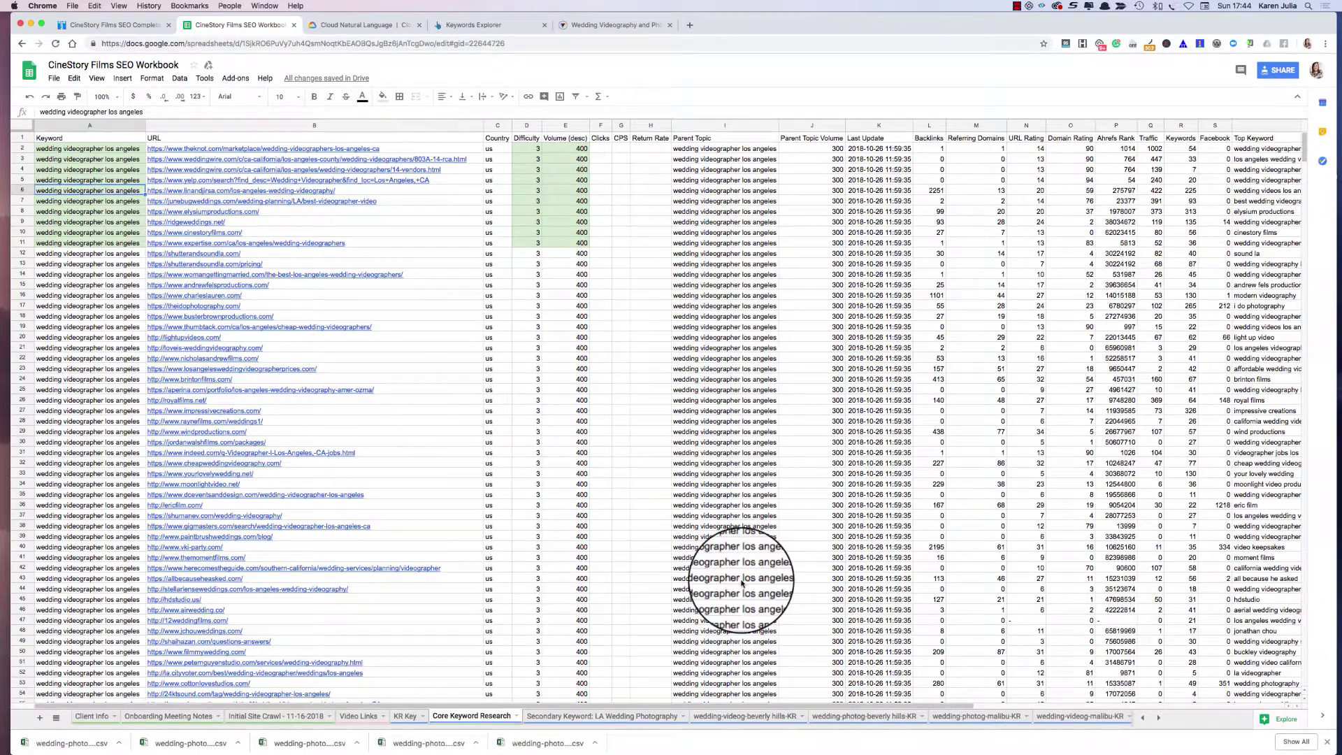
left_click(930, 149)
left_click_drag(929, 171, 981, 246)
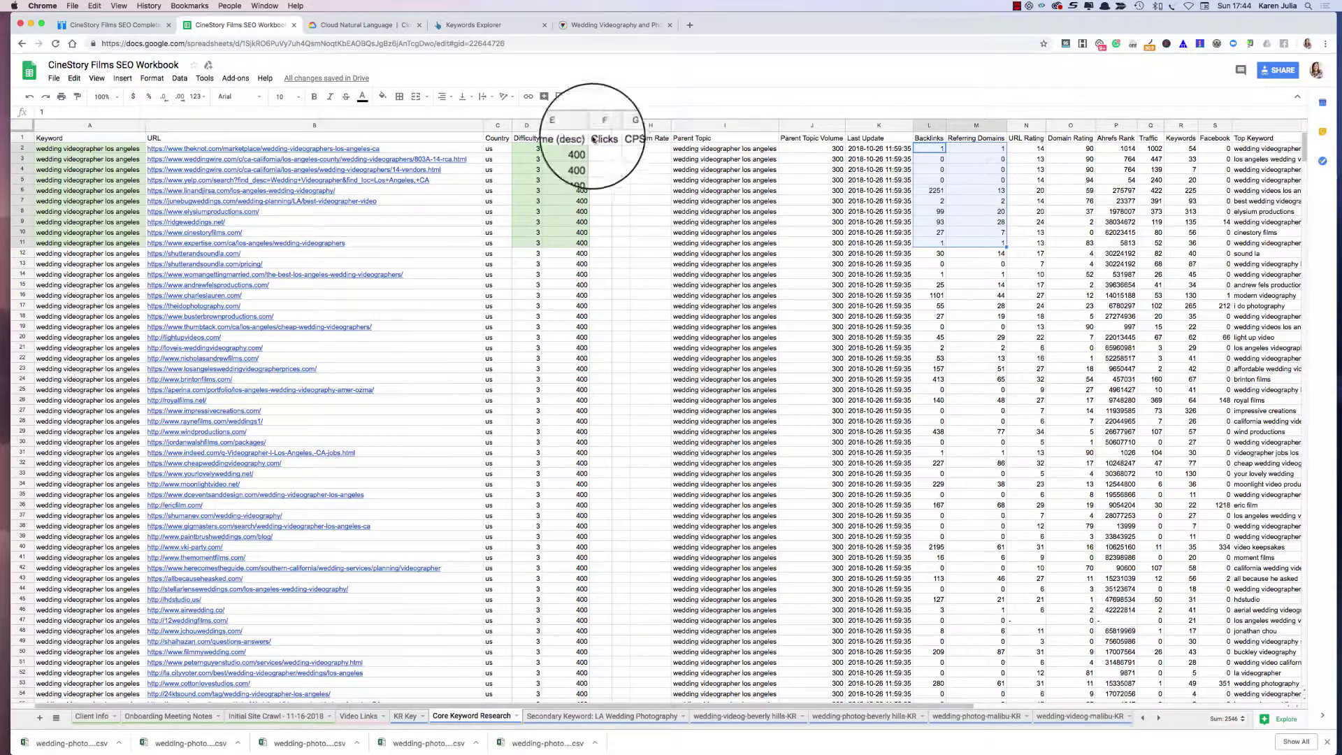
left_click(381, 98)
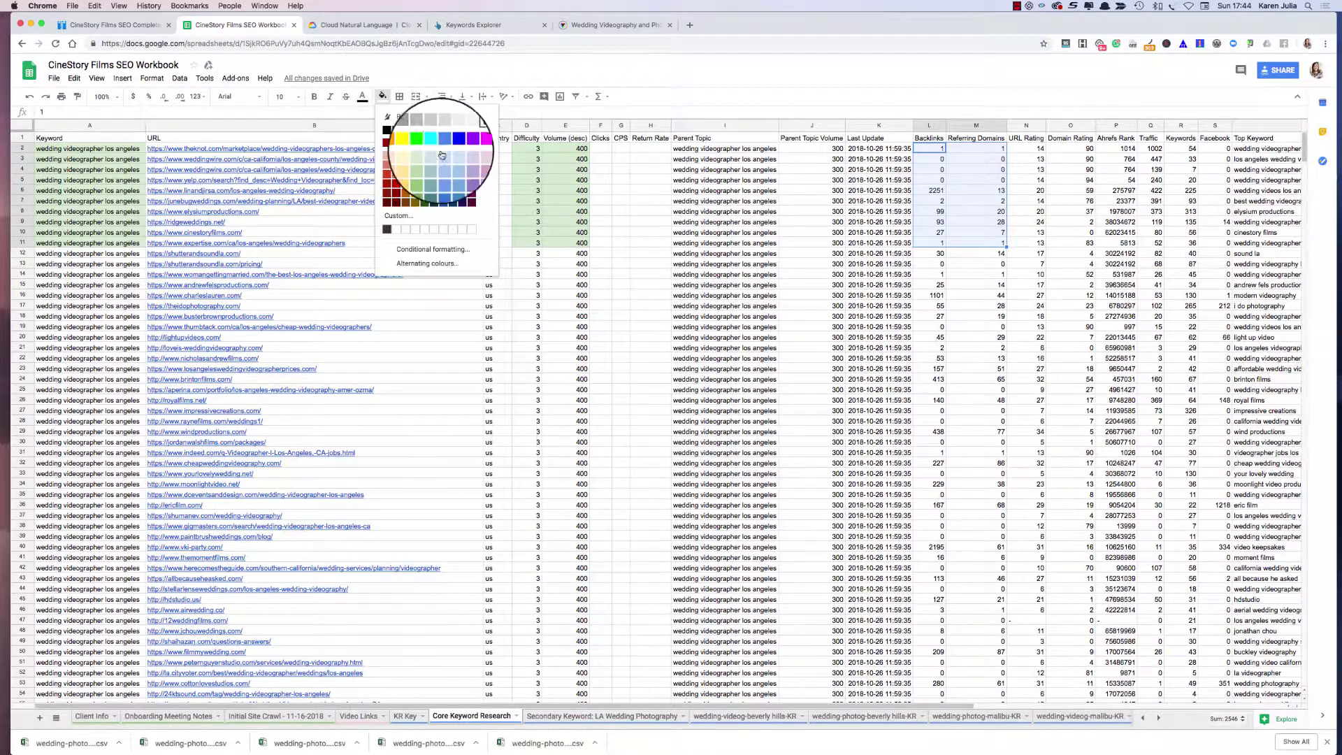
left_click(455, 155)
left_click(967, 223)
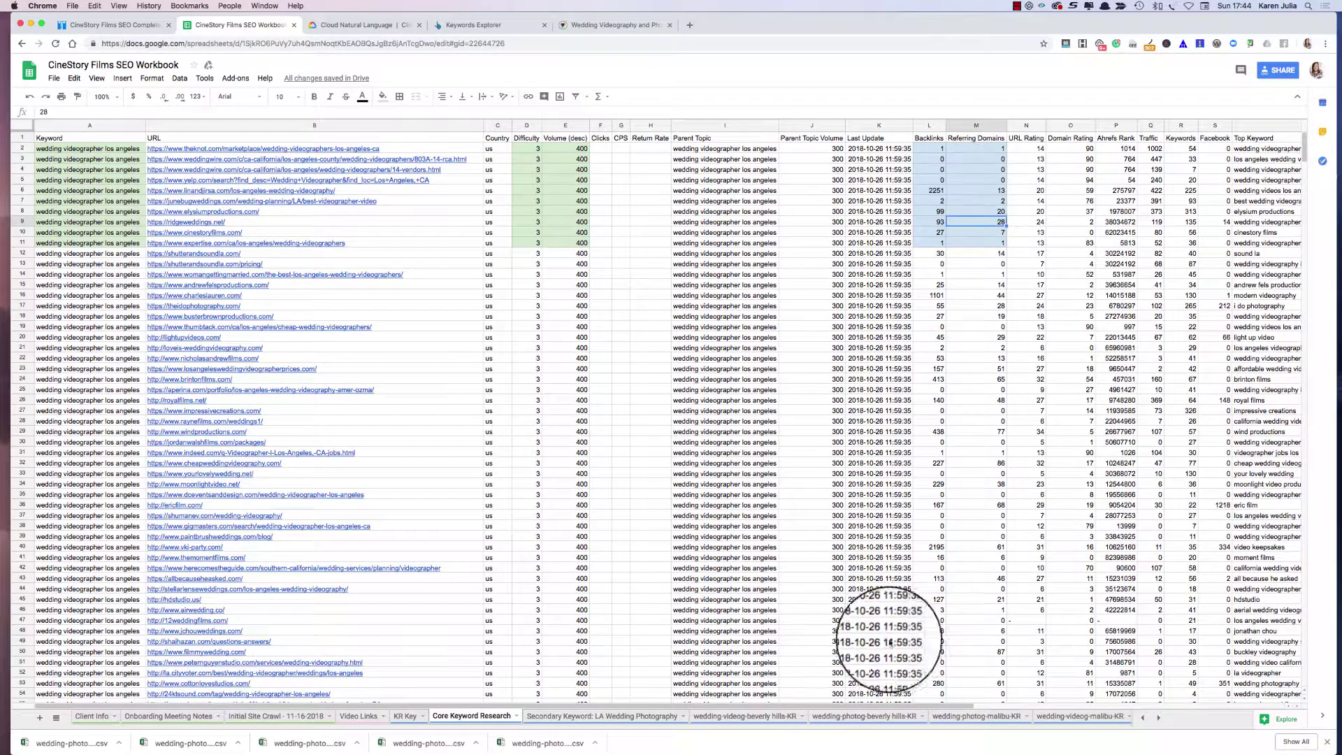
Examine keyword difficulty and volume on the Beverly Hills videography and photography sheets, and view the Malibu photography sheet.
left_click(747, 716)
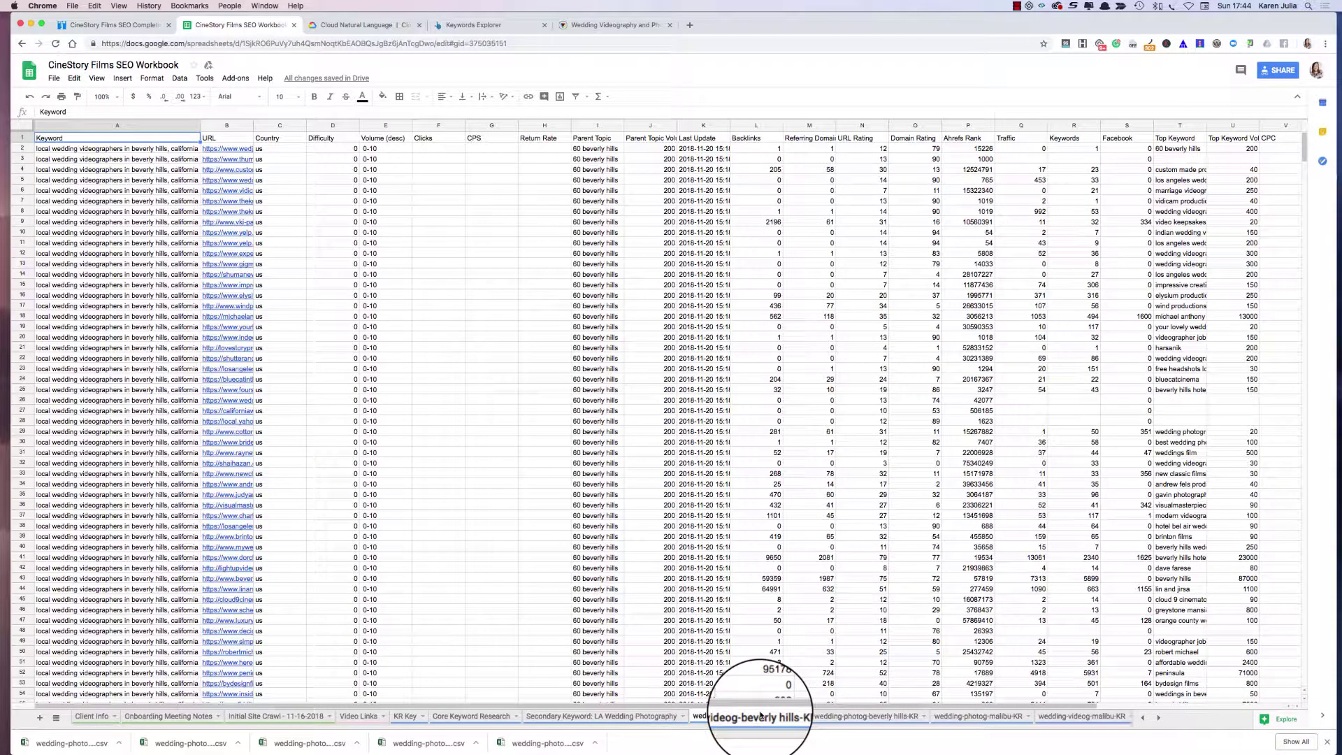
left_click_drag(381, 149, 391, 287)
left_click(388, 264)
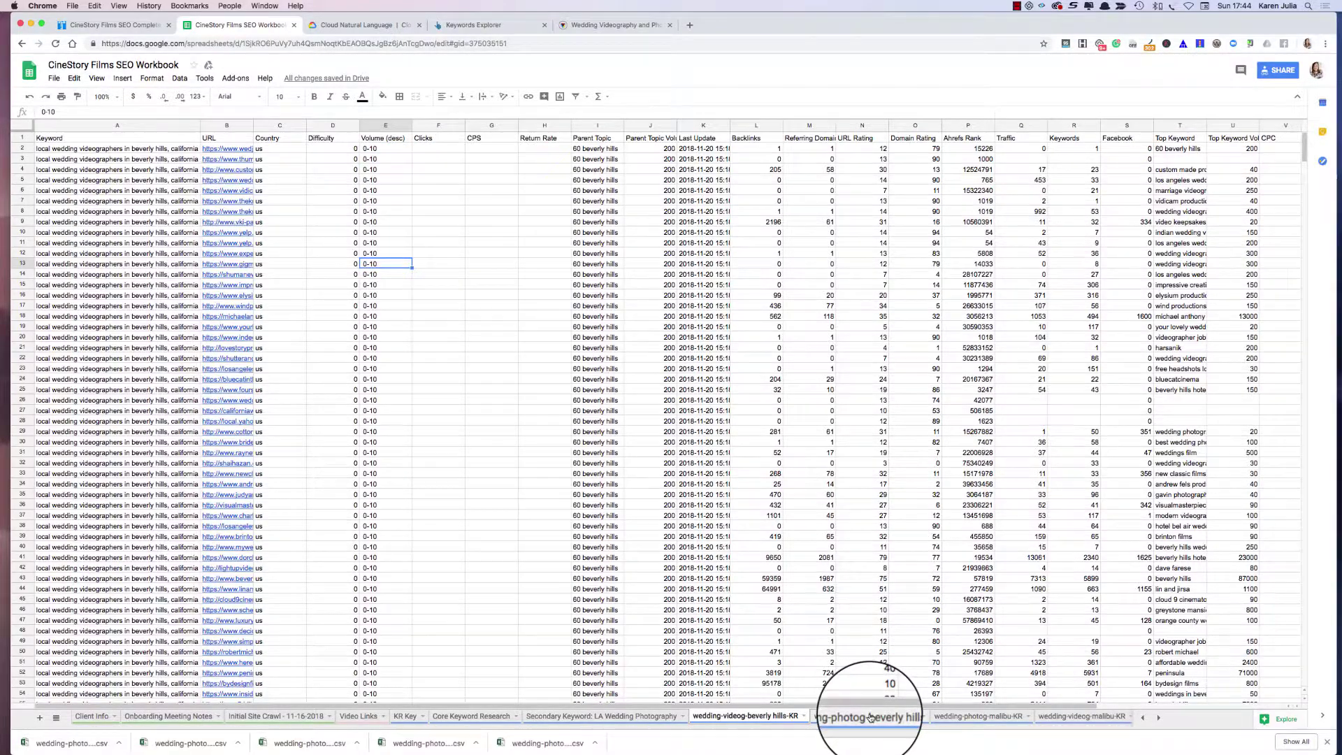
left_click(869, 717)
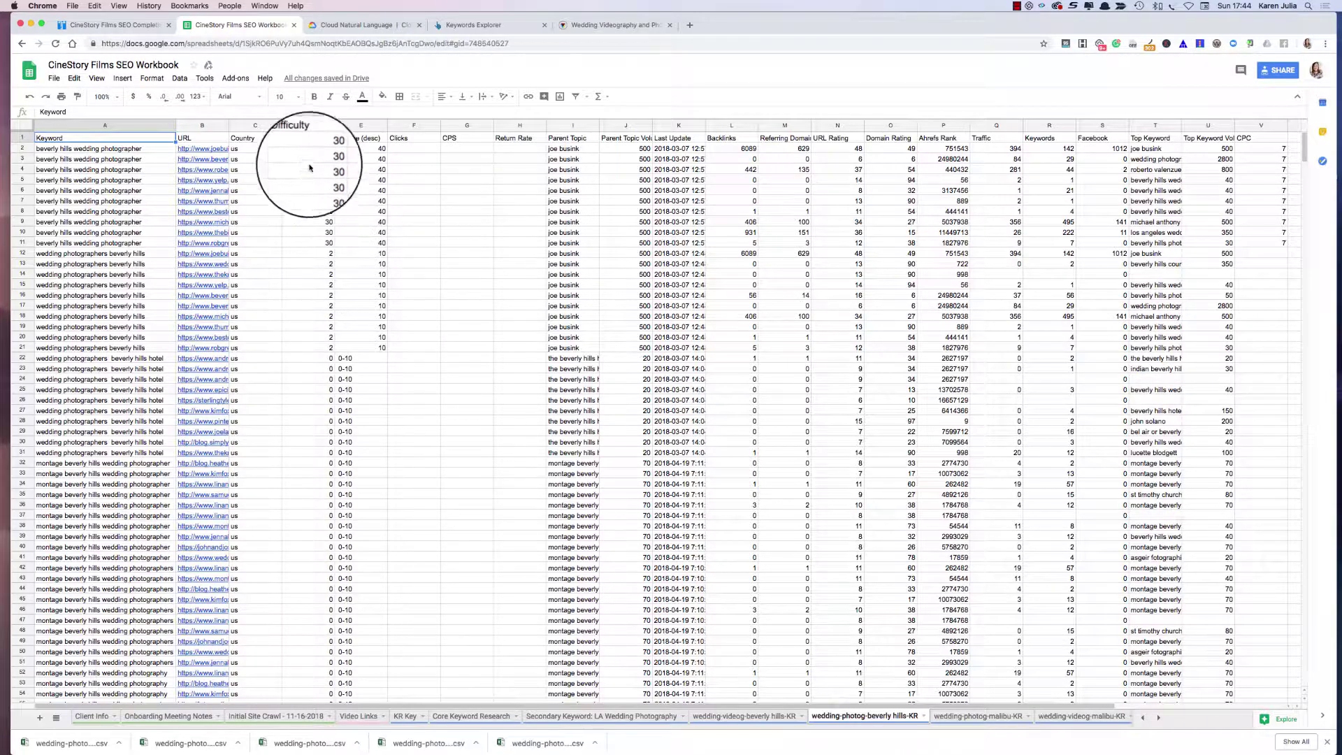
left_click_drag(307, 148, 313, 255)
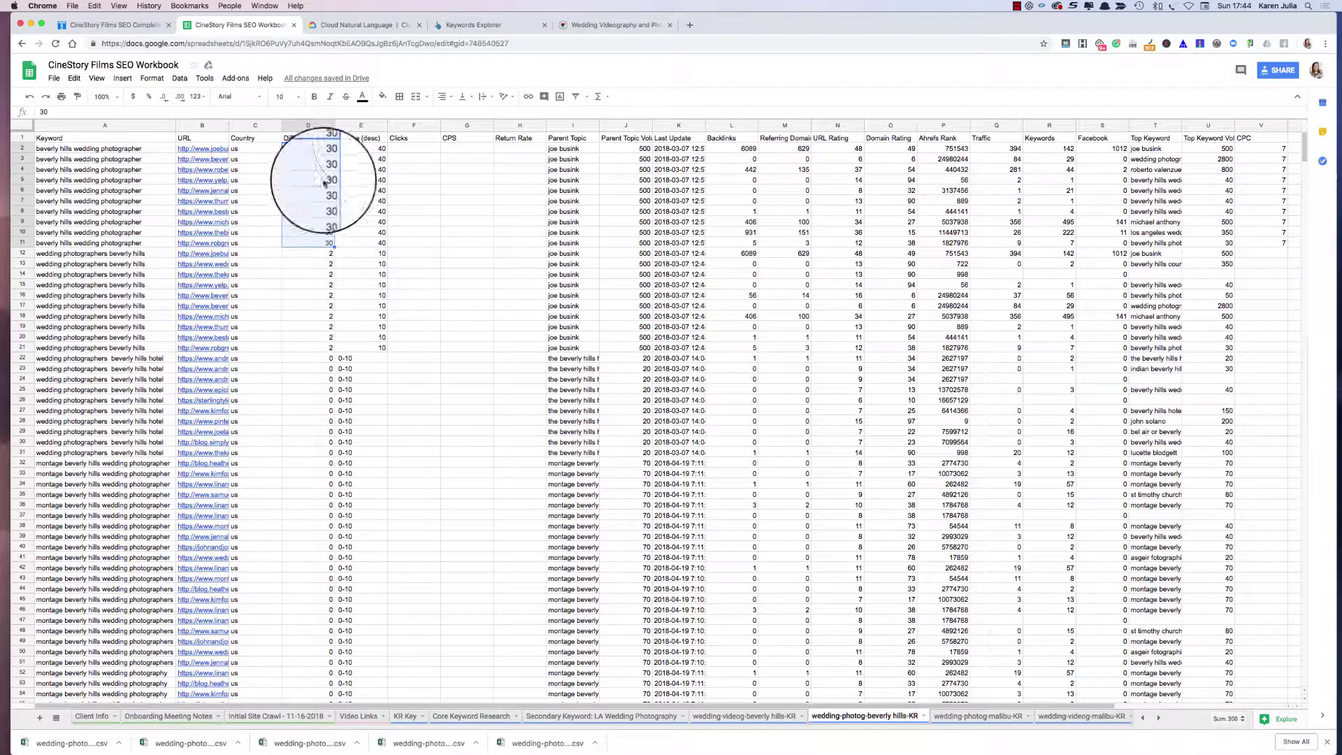
left_click_drag(360, 149, 349, 246)
left_click(354, 253)
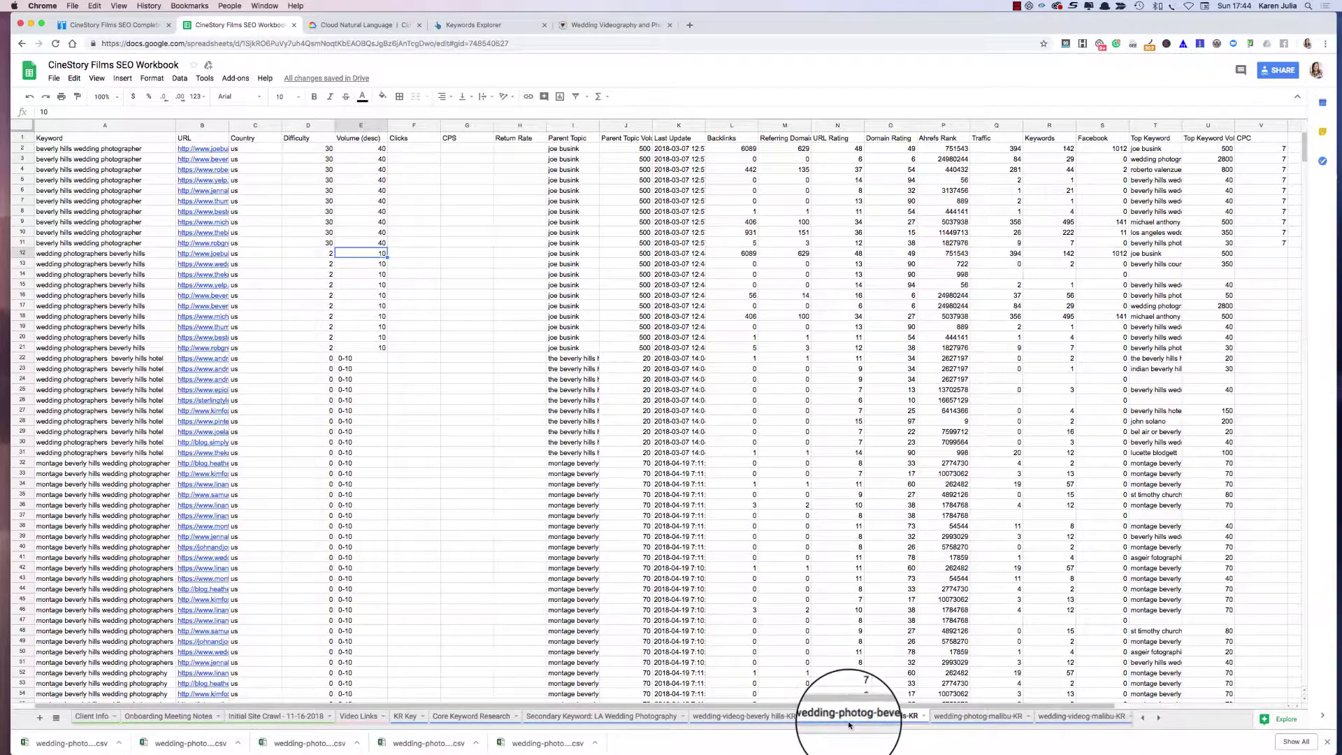
scroll(849, 716, "right", 4)
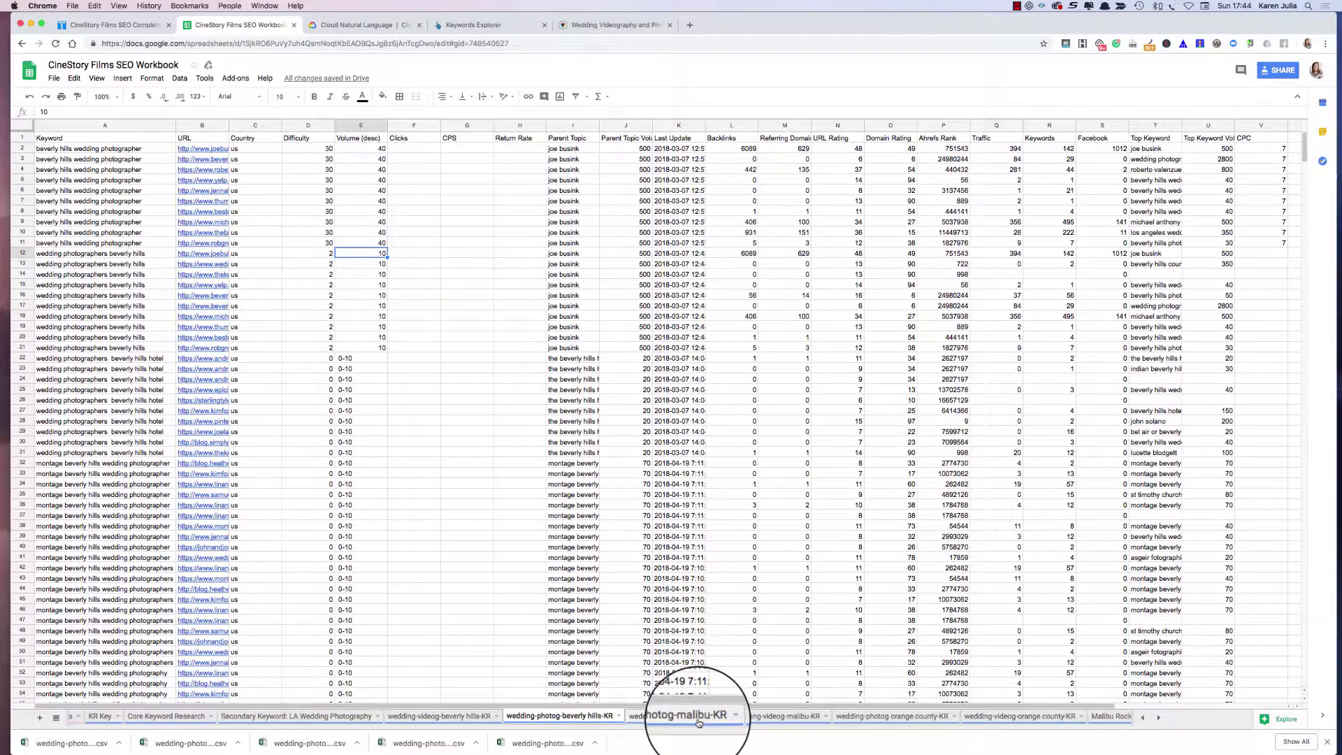
left_click(697, 716)
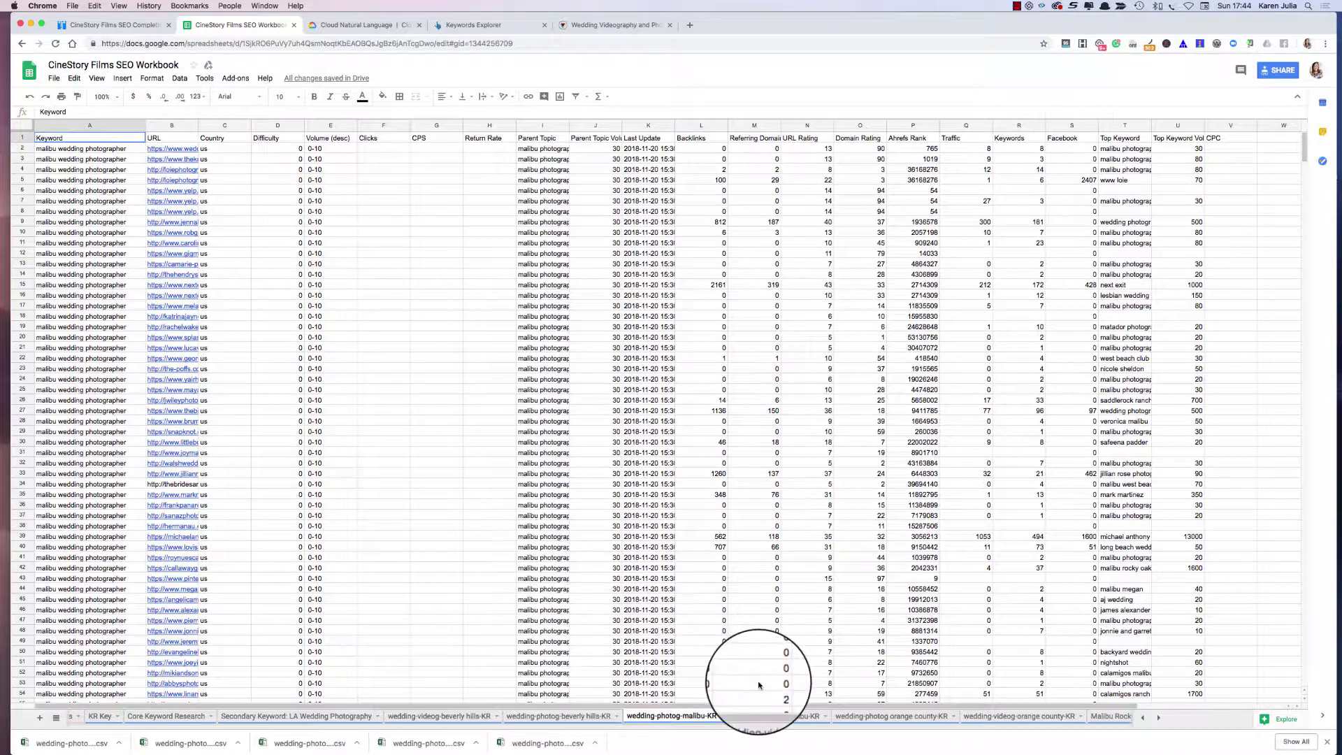
On the wedding-photog orange county-KR sheet, fill the "orange county wedding photographer" keyword cells in rows 2–11 with light green.
left_click(869, 716)
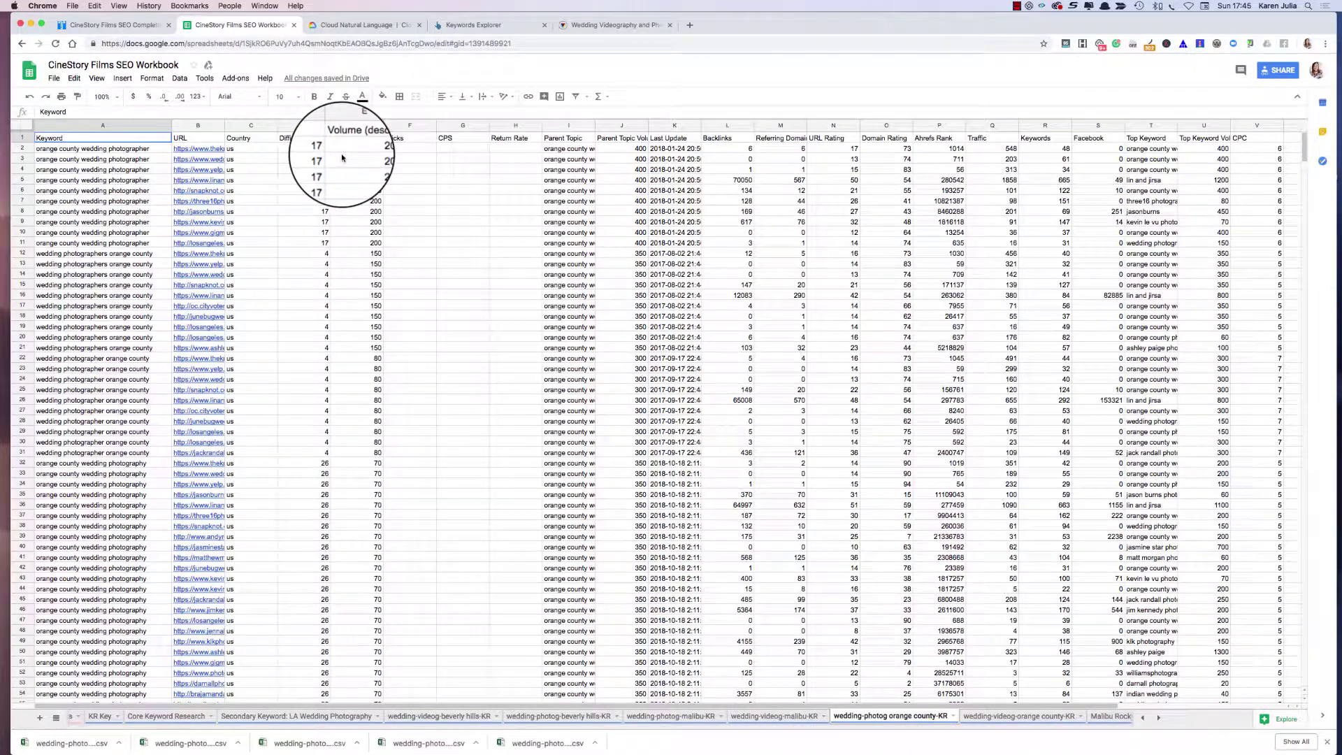
left_click_drag(130, 148, 132, 243)
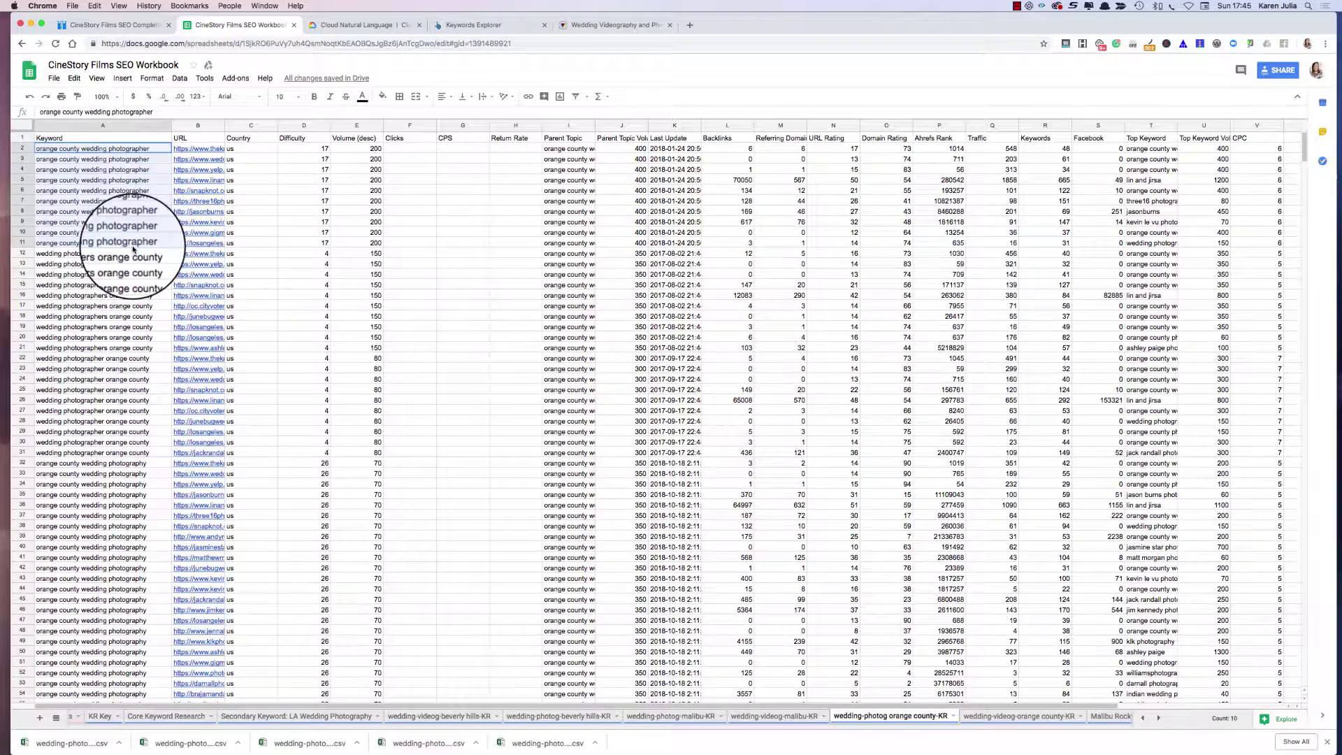
left_click(383, 91)
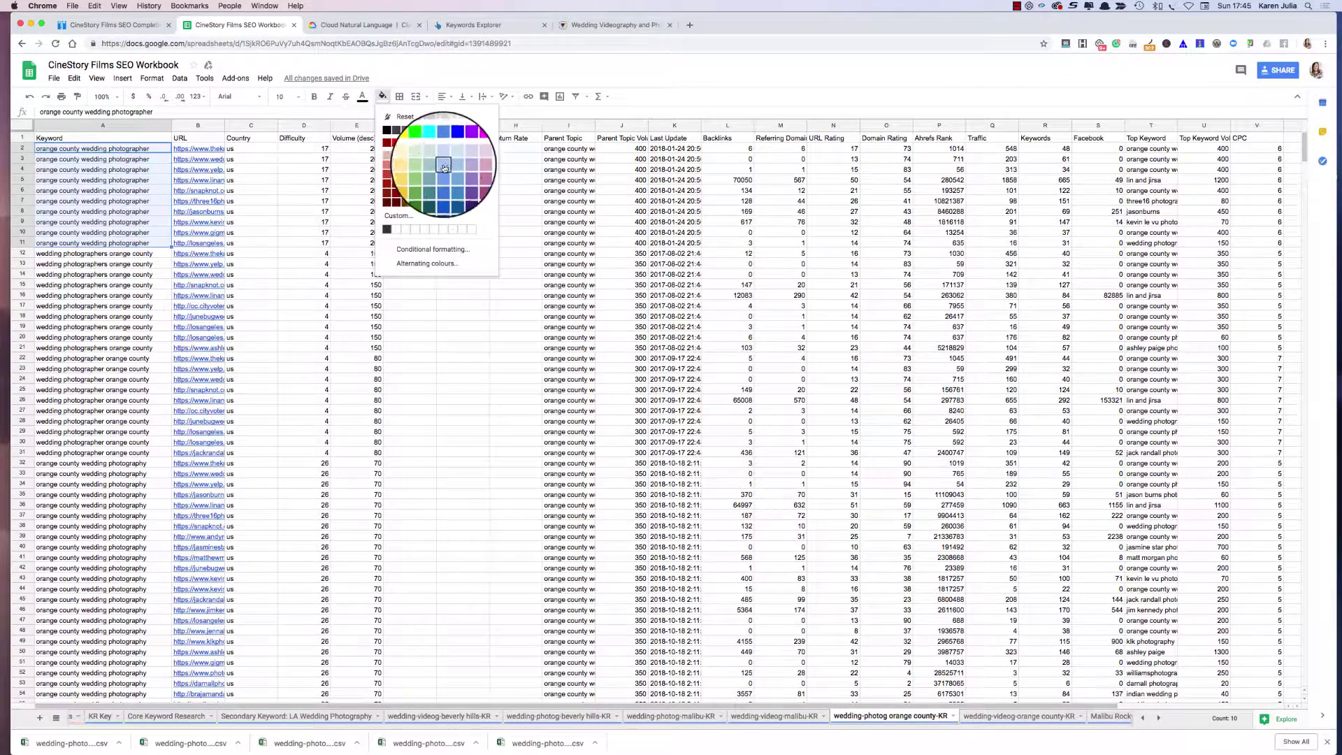
left_click(422, 160)
Fill the Volume and Difficulty cells in rows 2–11 with light green and widen the URL column to show full addresses.
left_click_drag(355, 148, 348, 243)
left_click(383, 96)
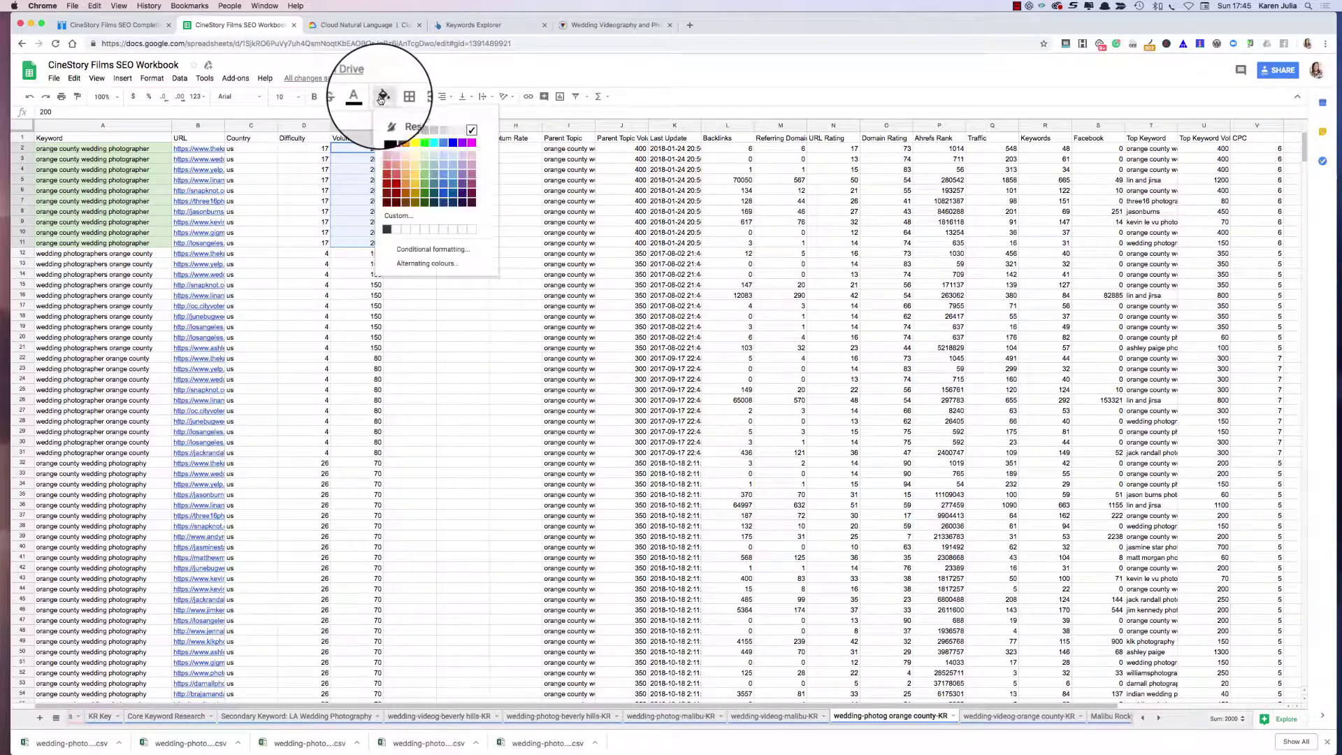
left_click(423, 158)
left_click_drag(307, 148, 327, 243)
left_click(383, 102)
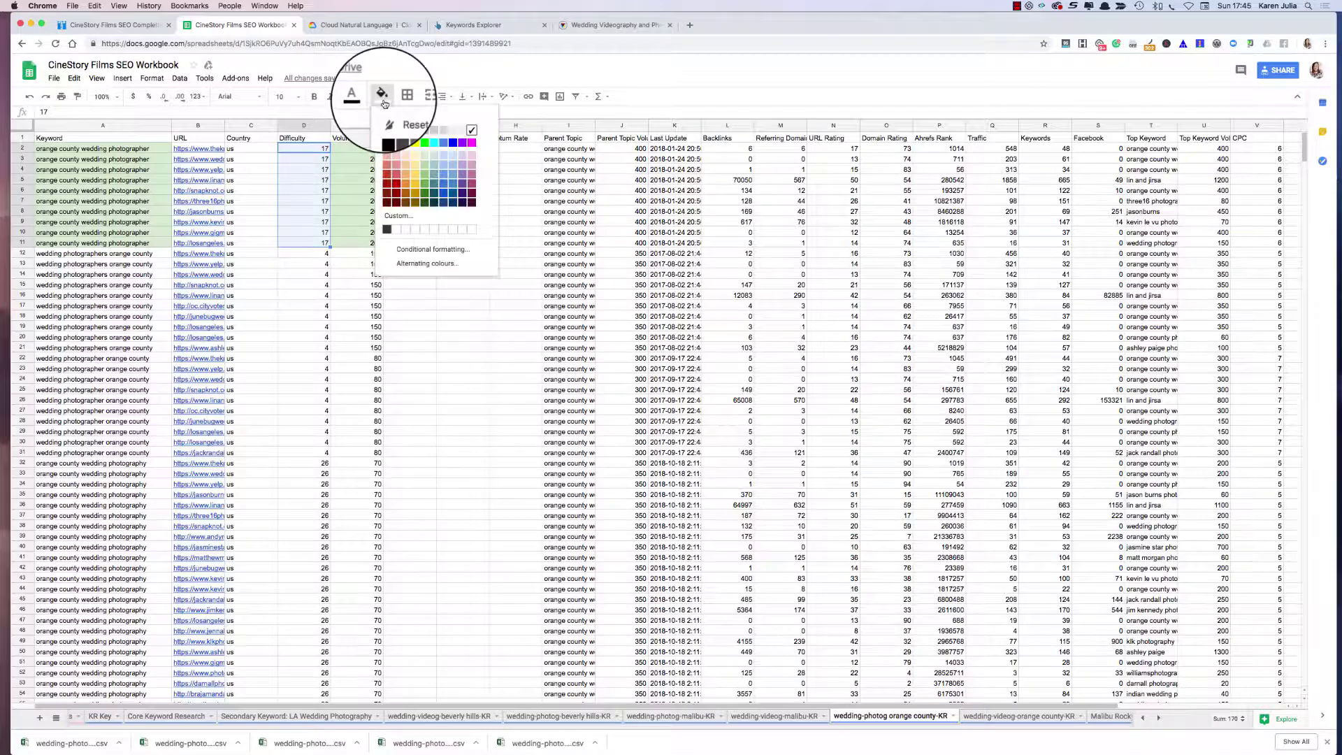
left_click(423, 158)
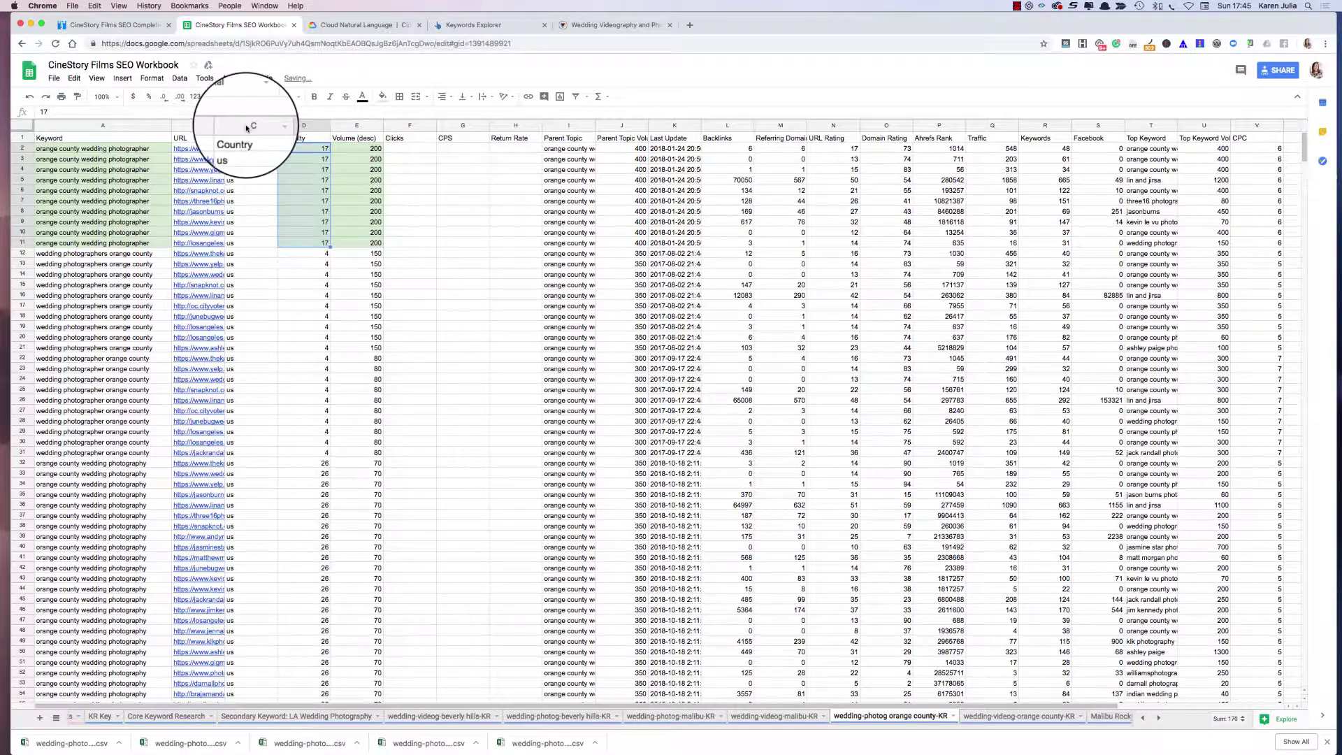
left_click_drag(223, 125, 367, 125)
left_click(387, 315)
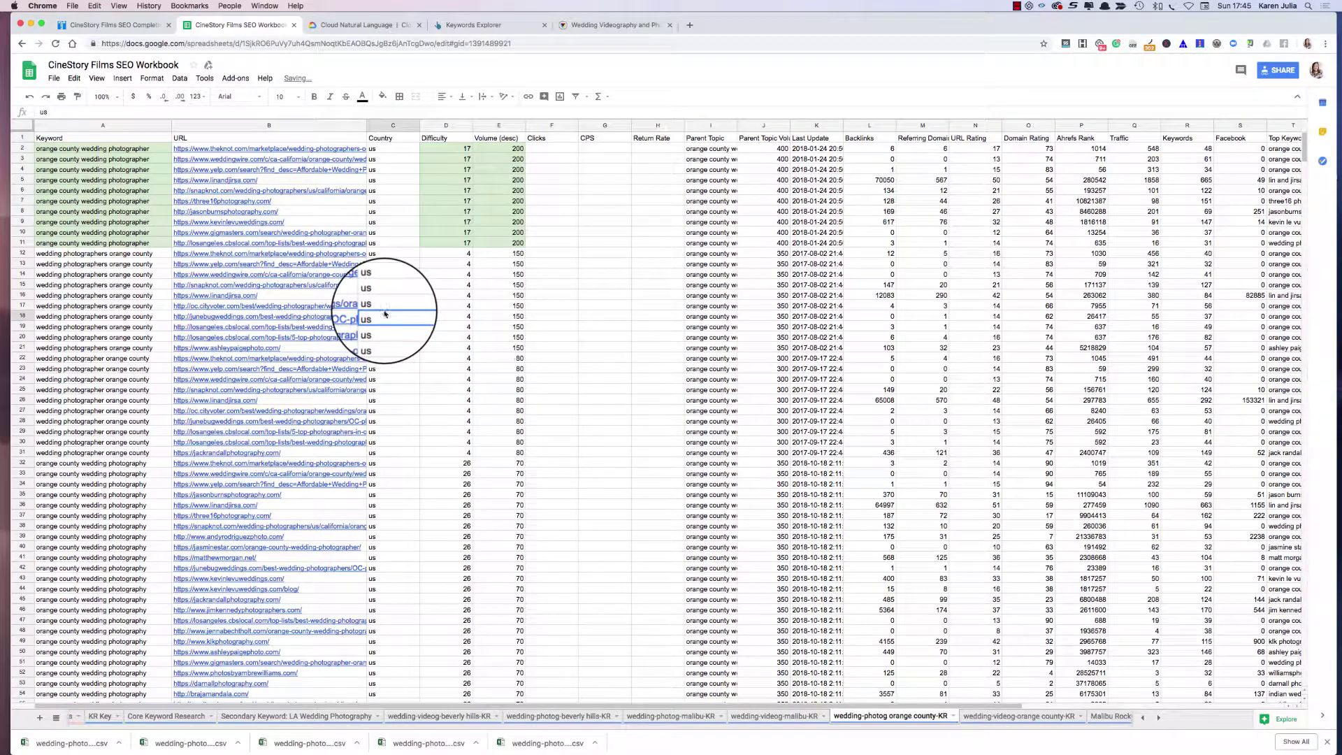
On the wedding-videog orange county-KR sheet, fill the Difficulty and Volume cells in rows 2–11 with light green.
left_click(983, 723)
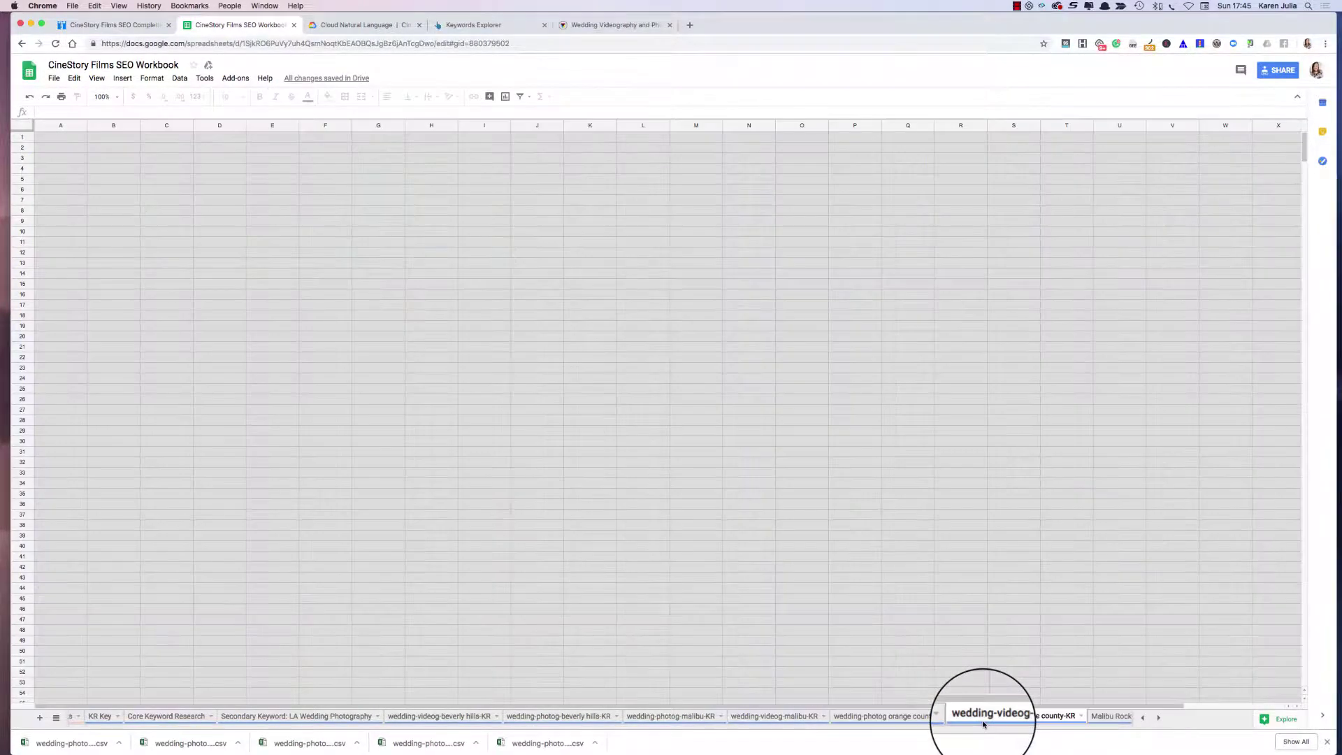
left_click_drag(300, 149, 353, 244)
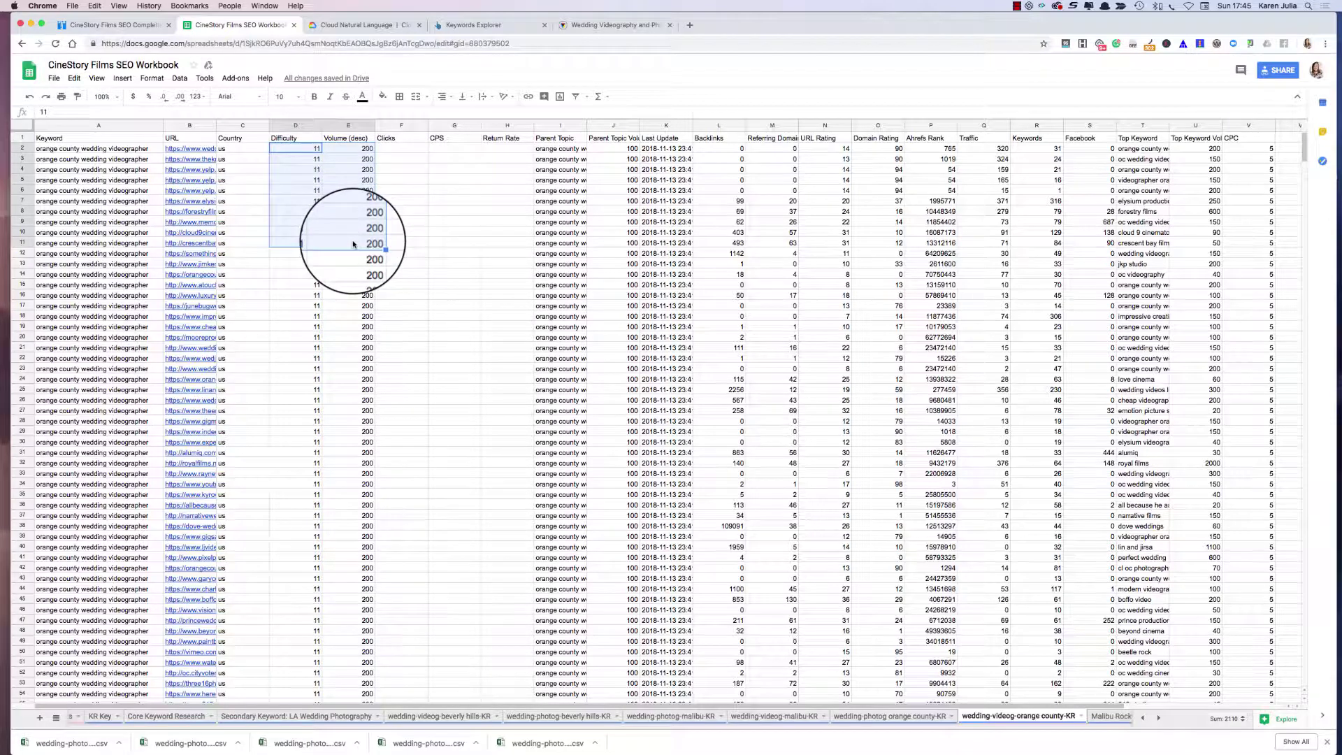
left_click(383, 96)
left_click(424, 158)
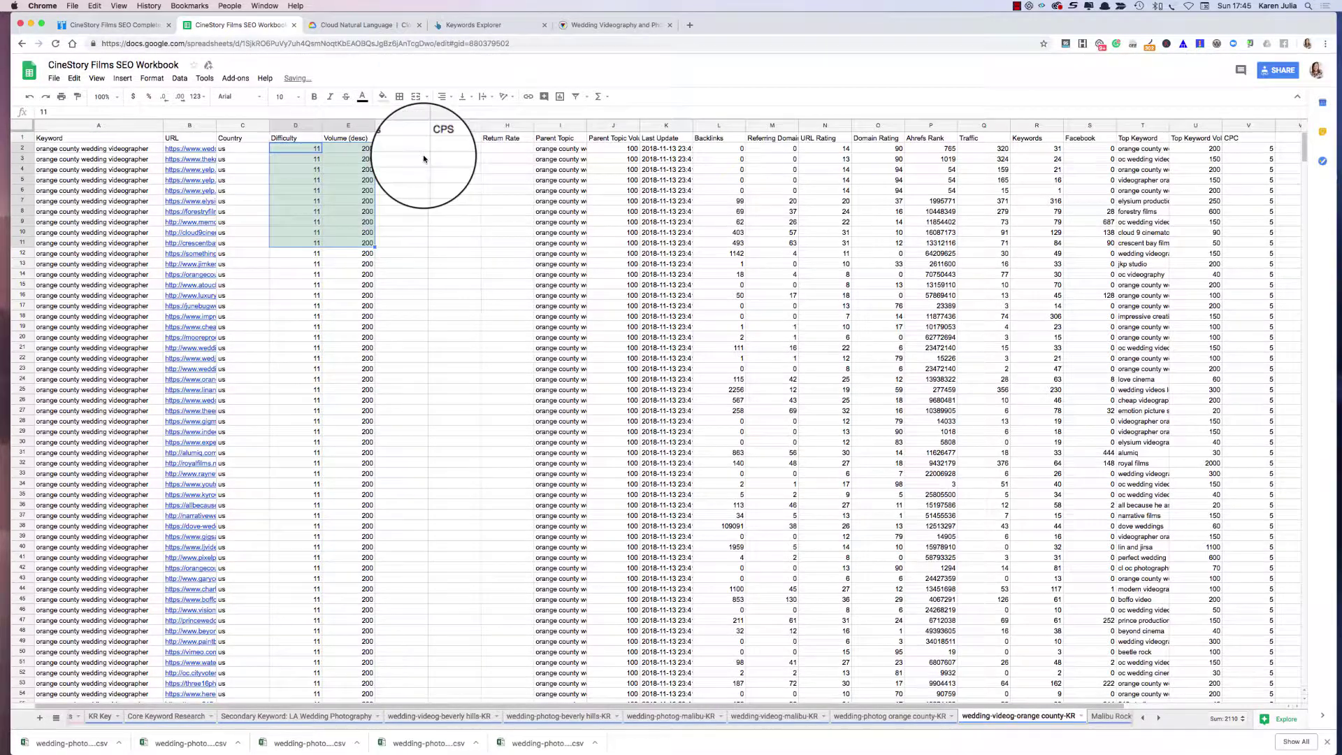
left_click(66, 149)
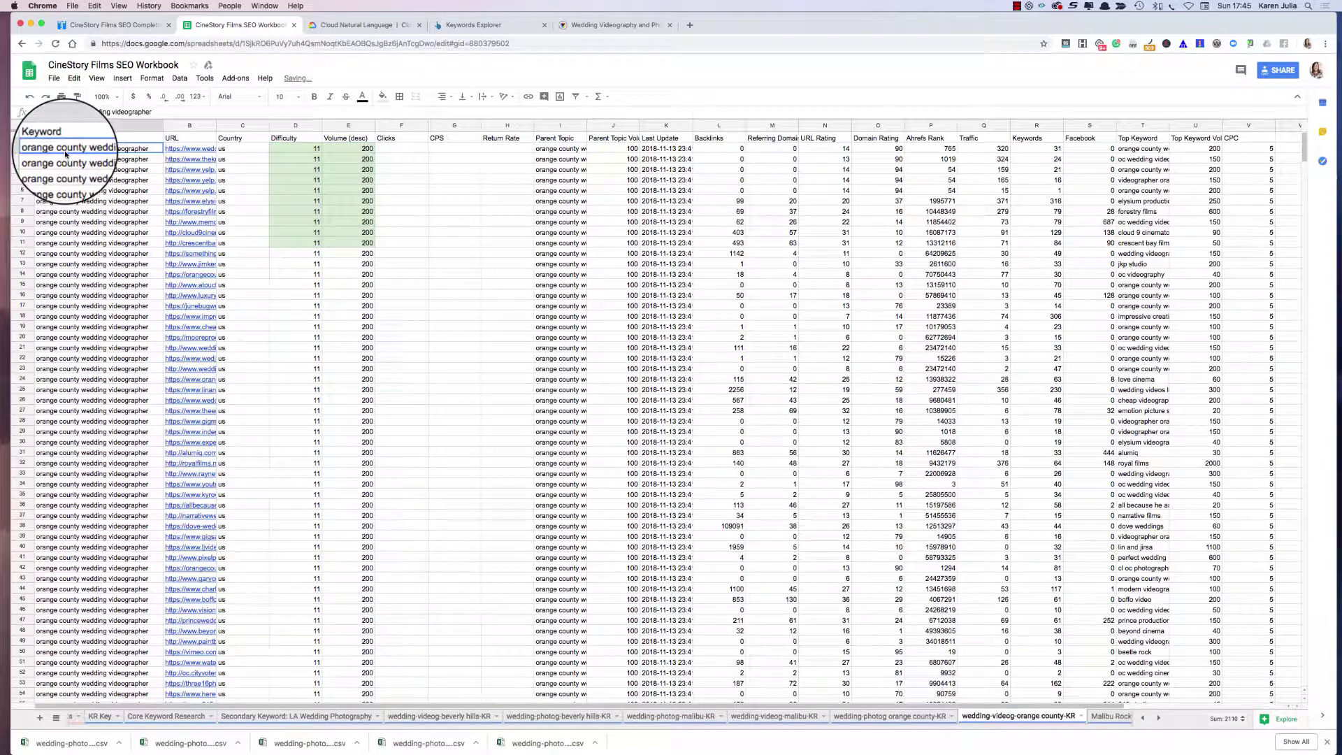
Fill the "orange county wedding videographer" keyword cells in rows 2–11 with light green.
left_click(70, 243, "shift")
left_click(382, 96)
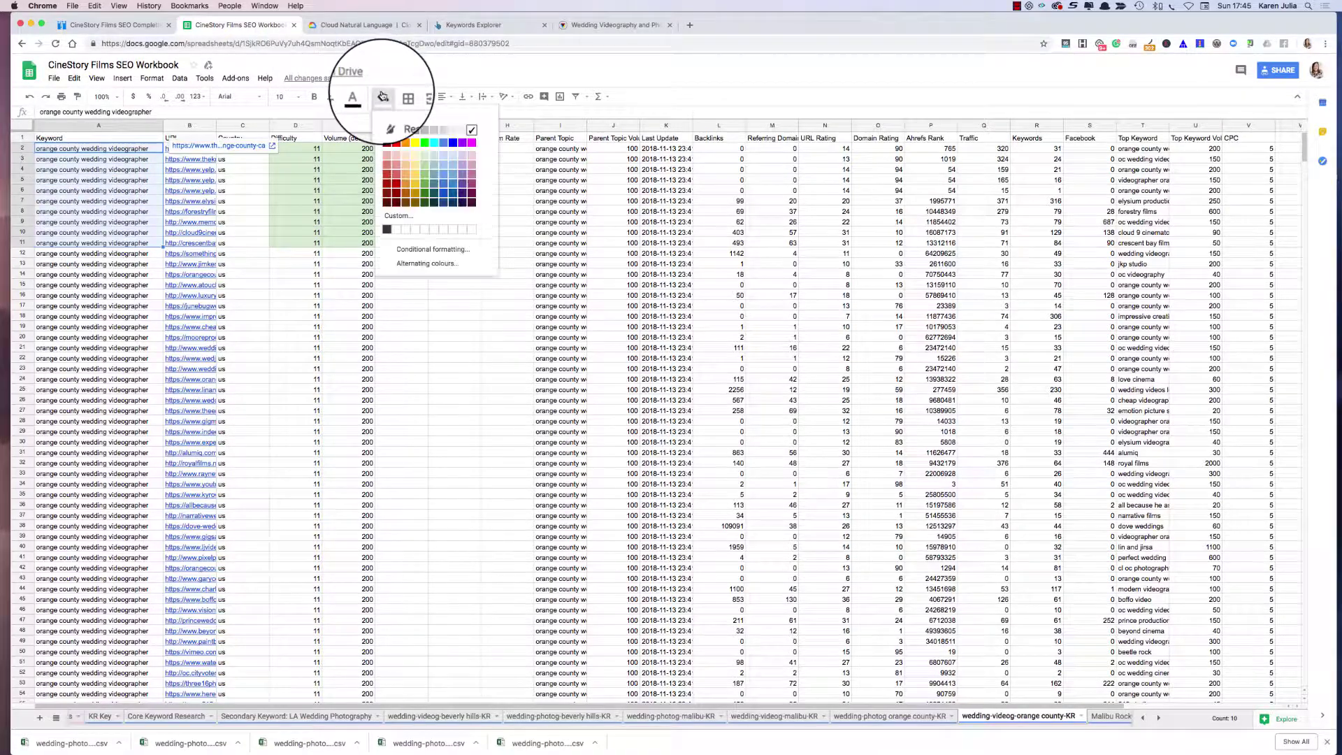
left_click(426, 159)
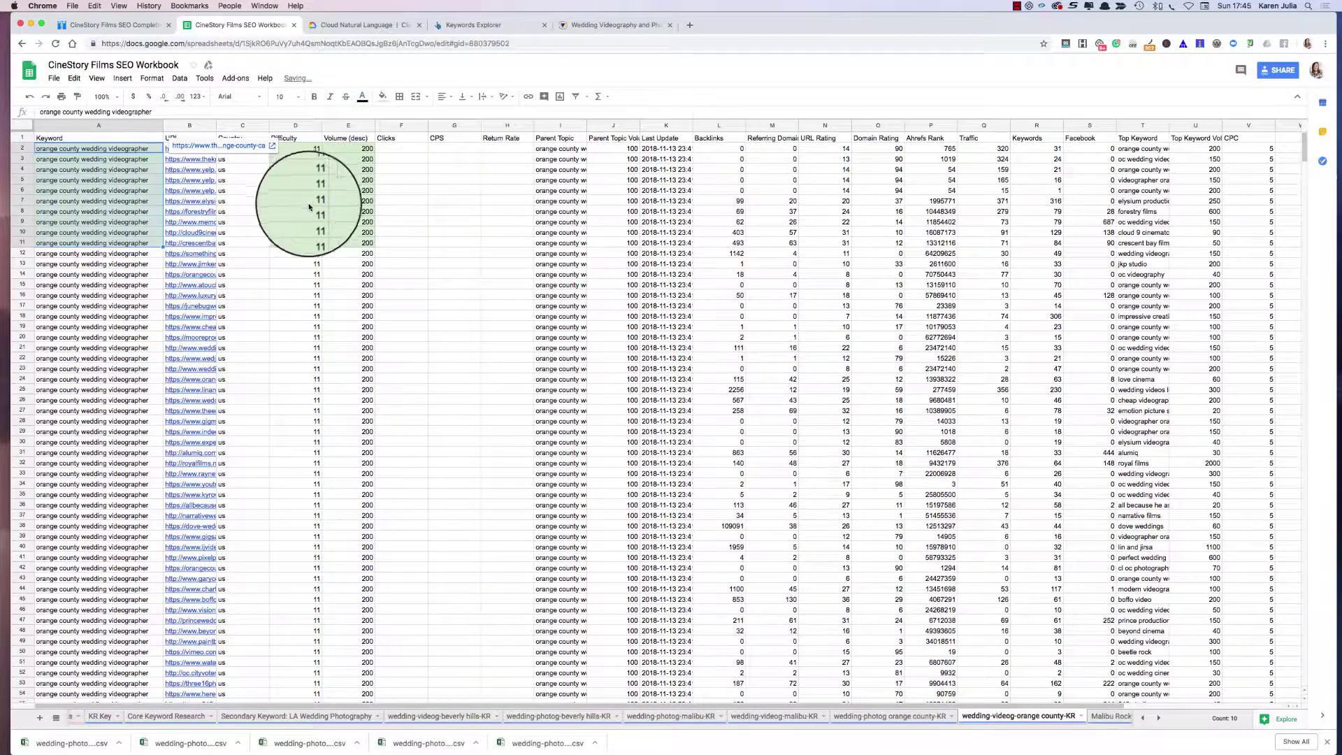
Fill the Backlinks and Referring Domains cells in rows 2–11 of the Orange County videography sheet with light blue.
left_click_drag(718, 148, 772, 246)
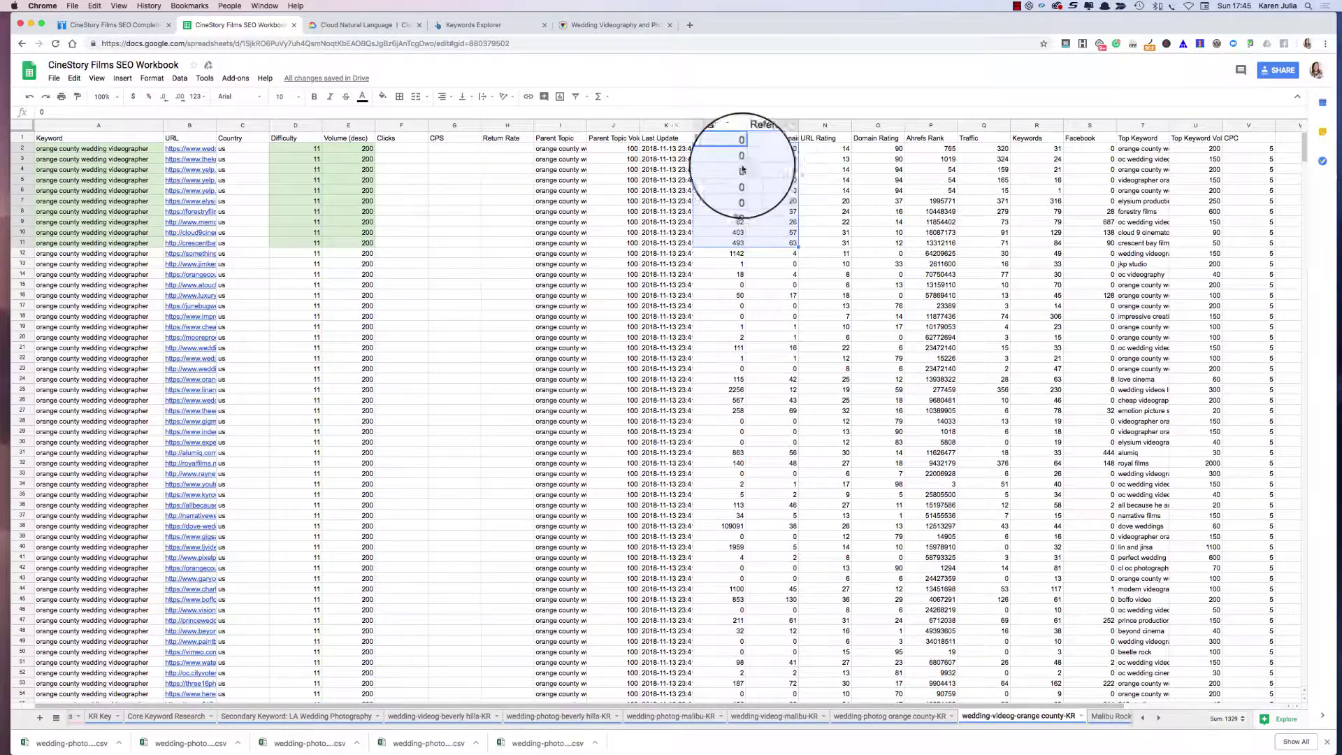
left_click(363, 97)
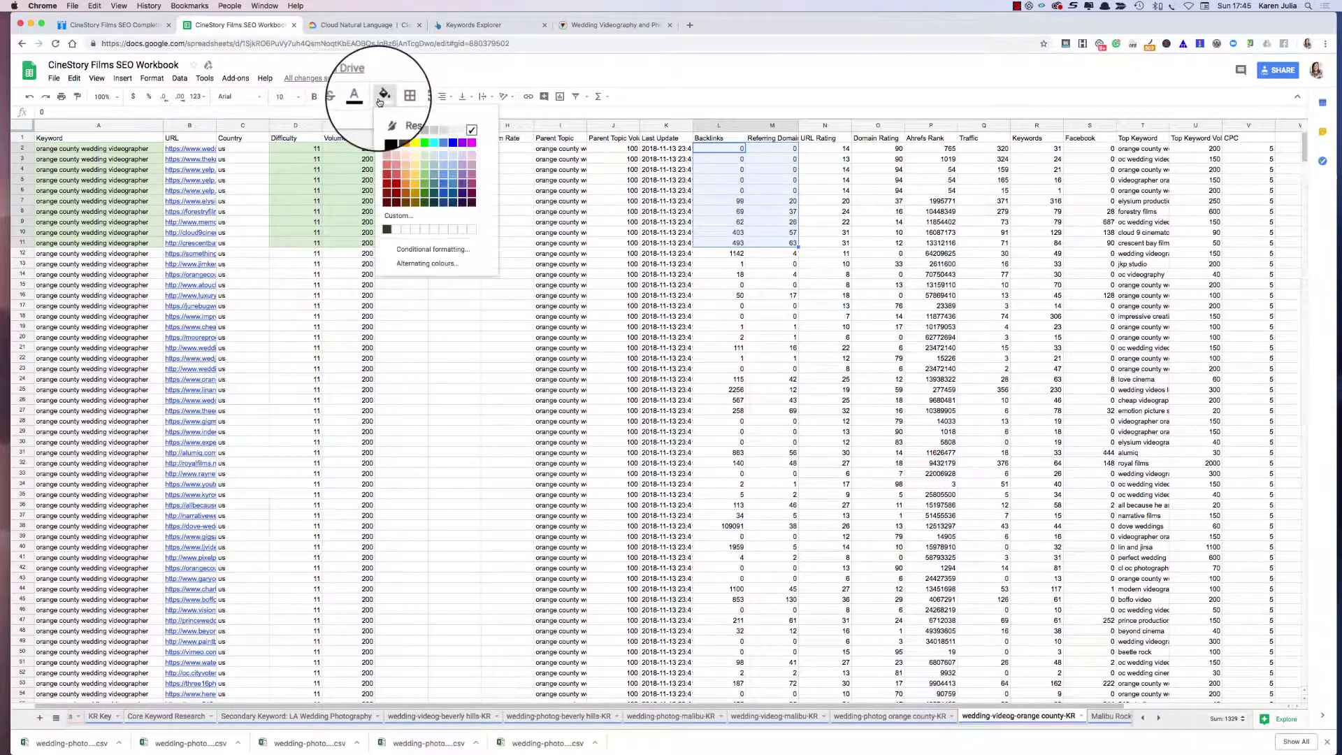
left_click(446, 159)
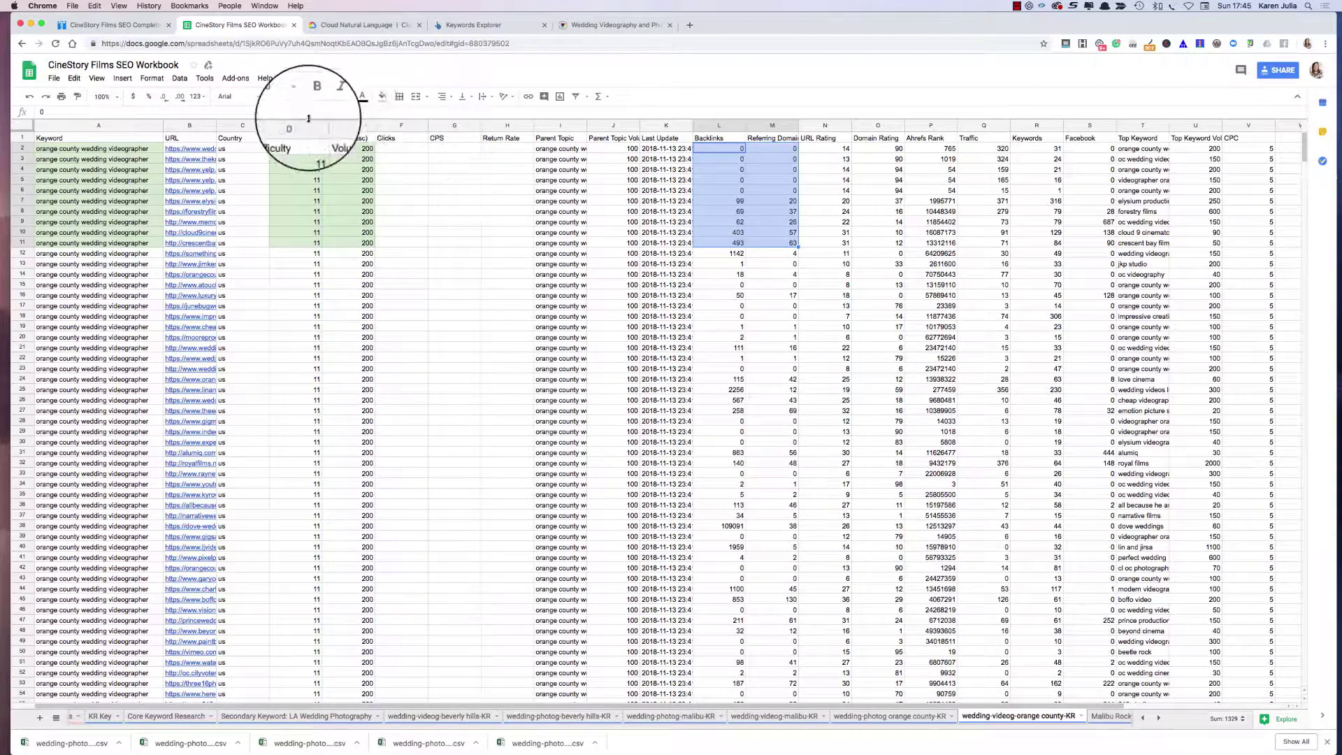
left_click(382, 96)
left_click(448, 156)
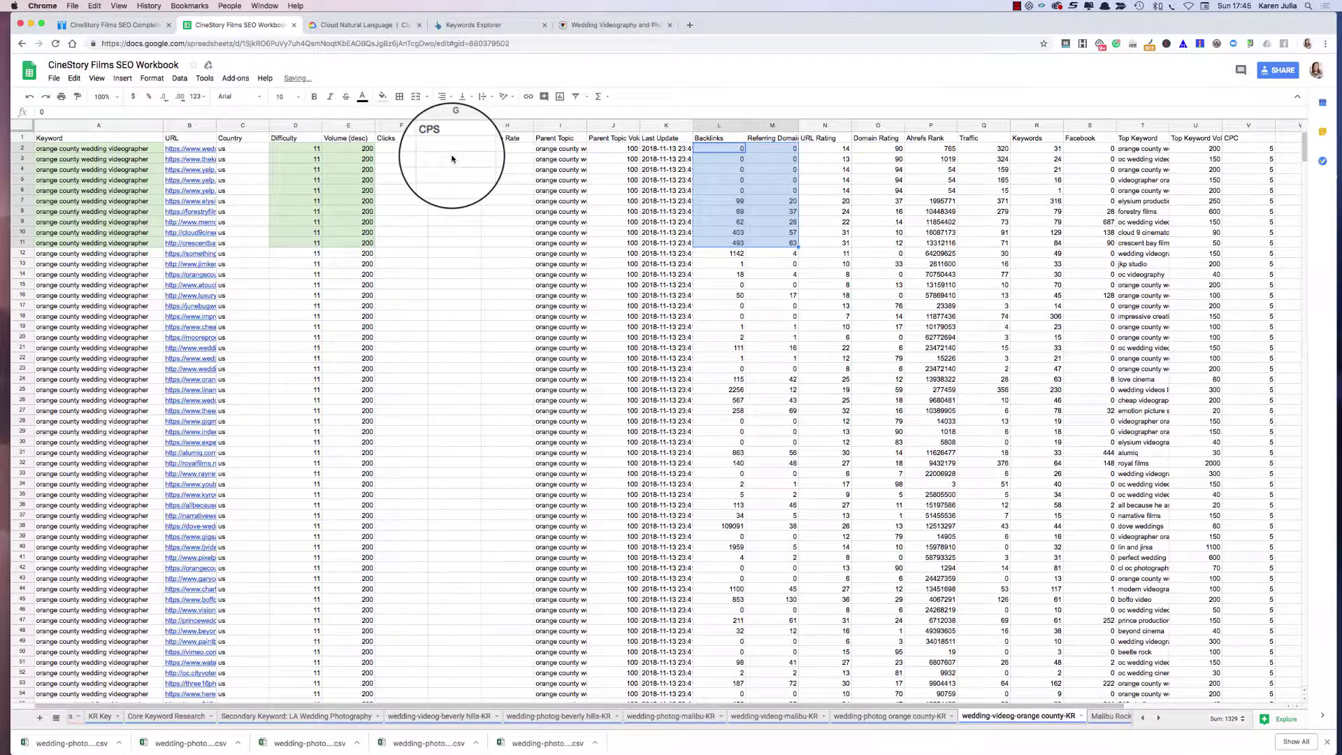
left_click(458, 273)
On the Malibu Rocky Oaks-wedding-KR sheet, fill the Volume, Difficulty and Keyword cells in rows 2–11 with light green.
scroll(741, 720, "right", 10)
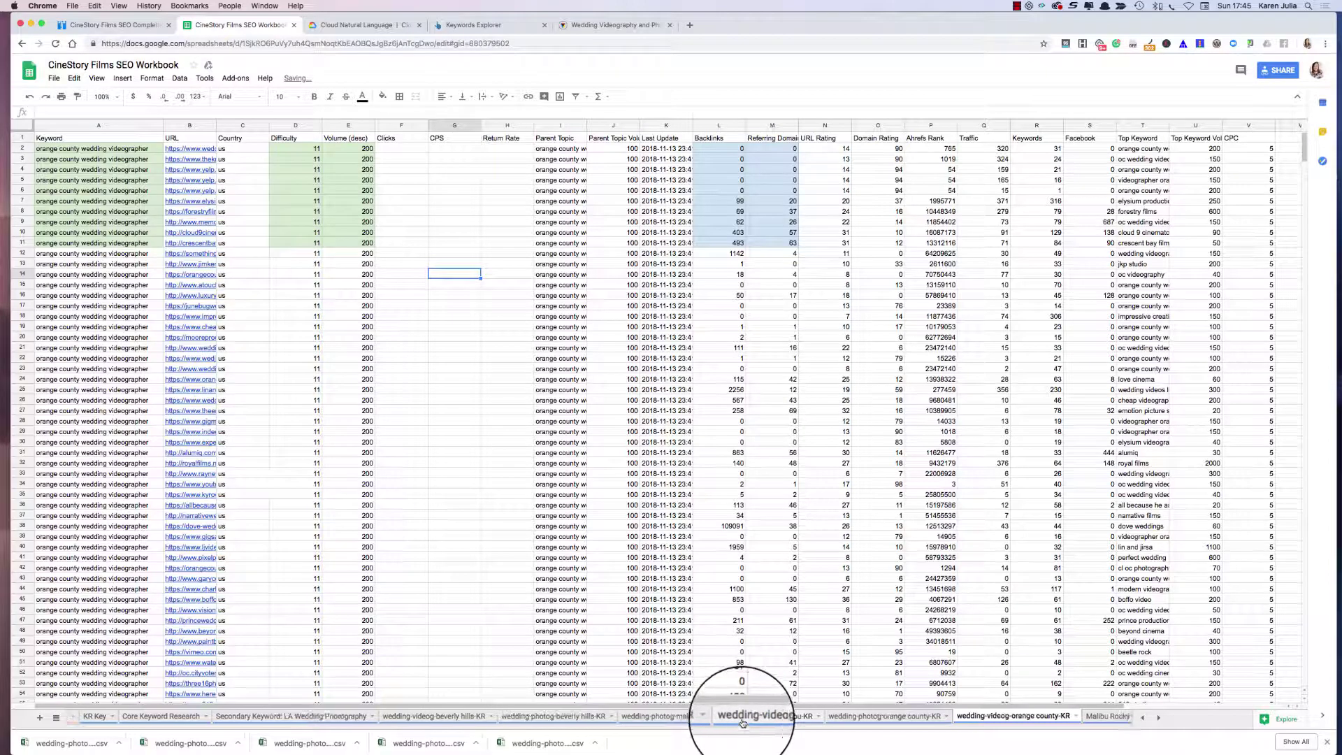
left_click(609, 717)
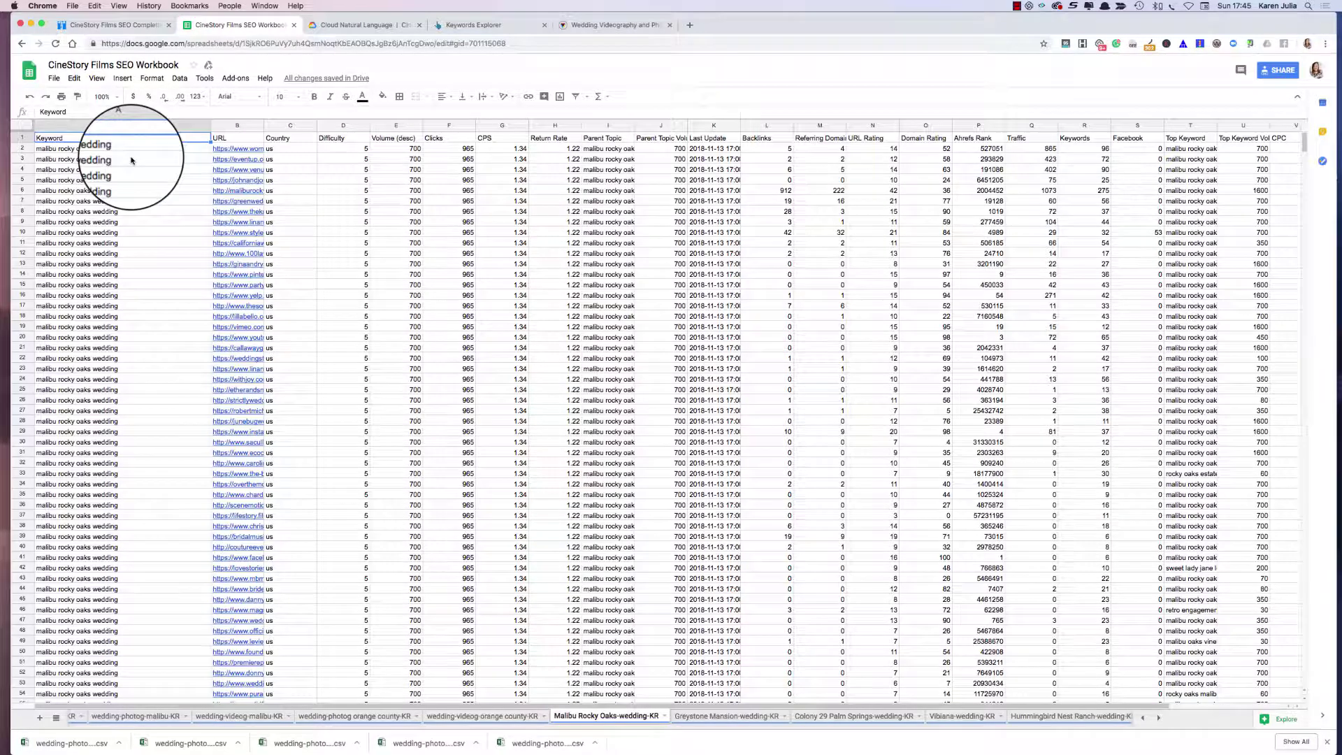
left_click_drag(391, 149, 405, 243)
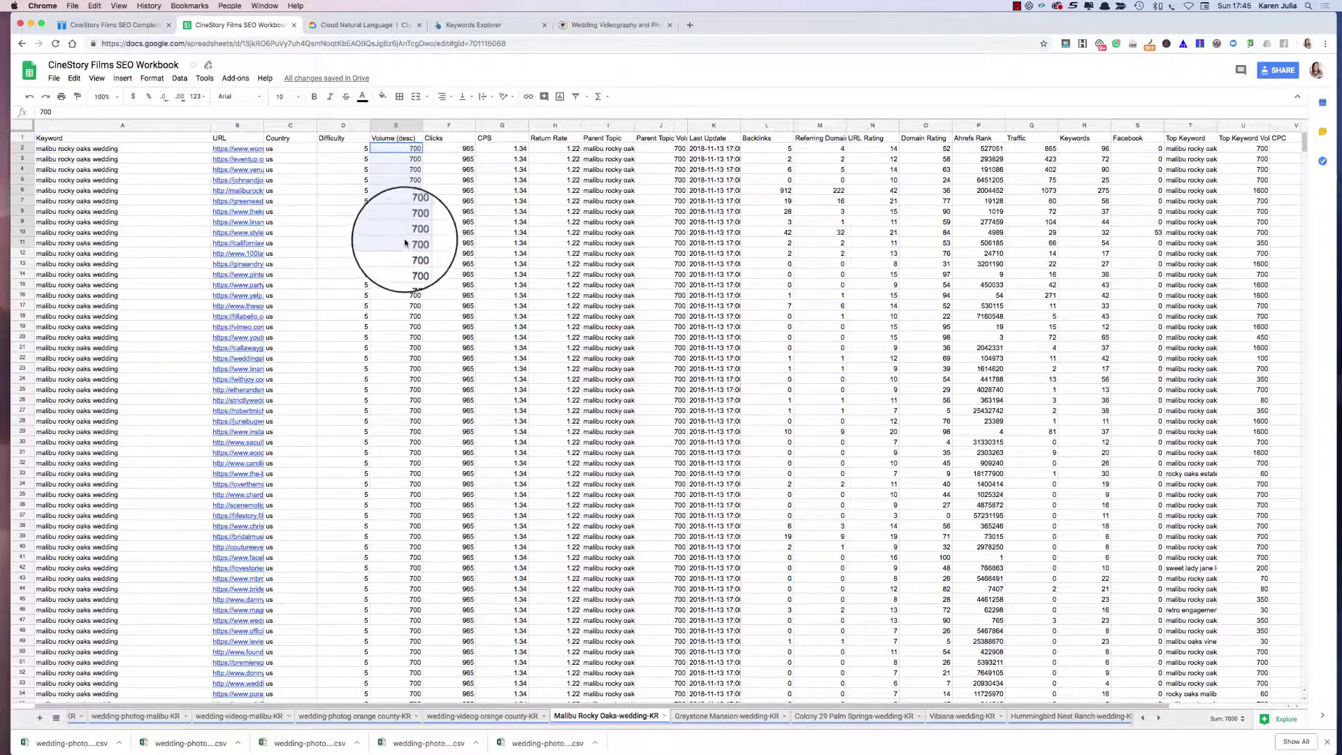
left_click(382, 96)
left_click(423, 160)
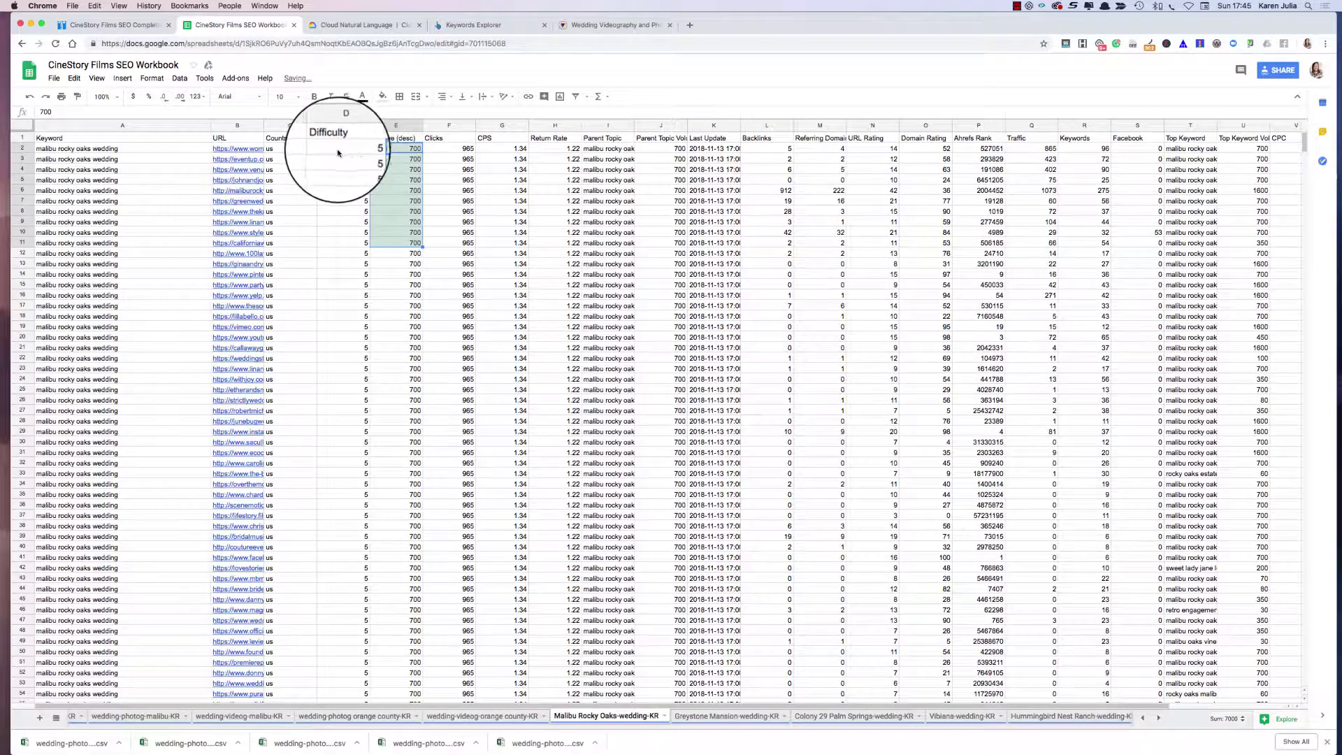
left_click_drag(340, 149, 341, 242)
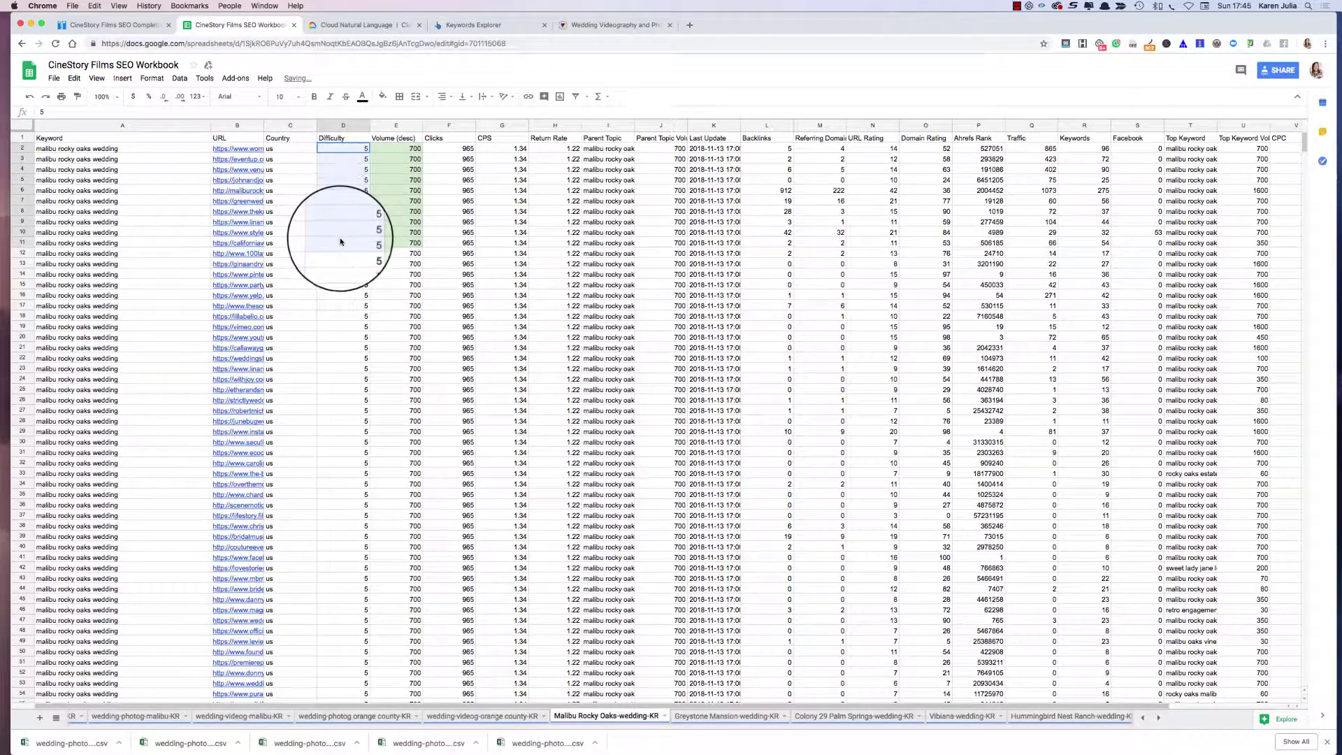
left_click(382, 96)
left_click(423, 160)
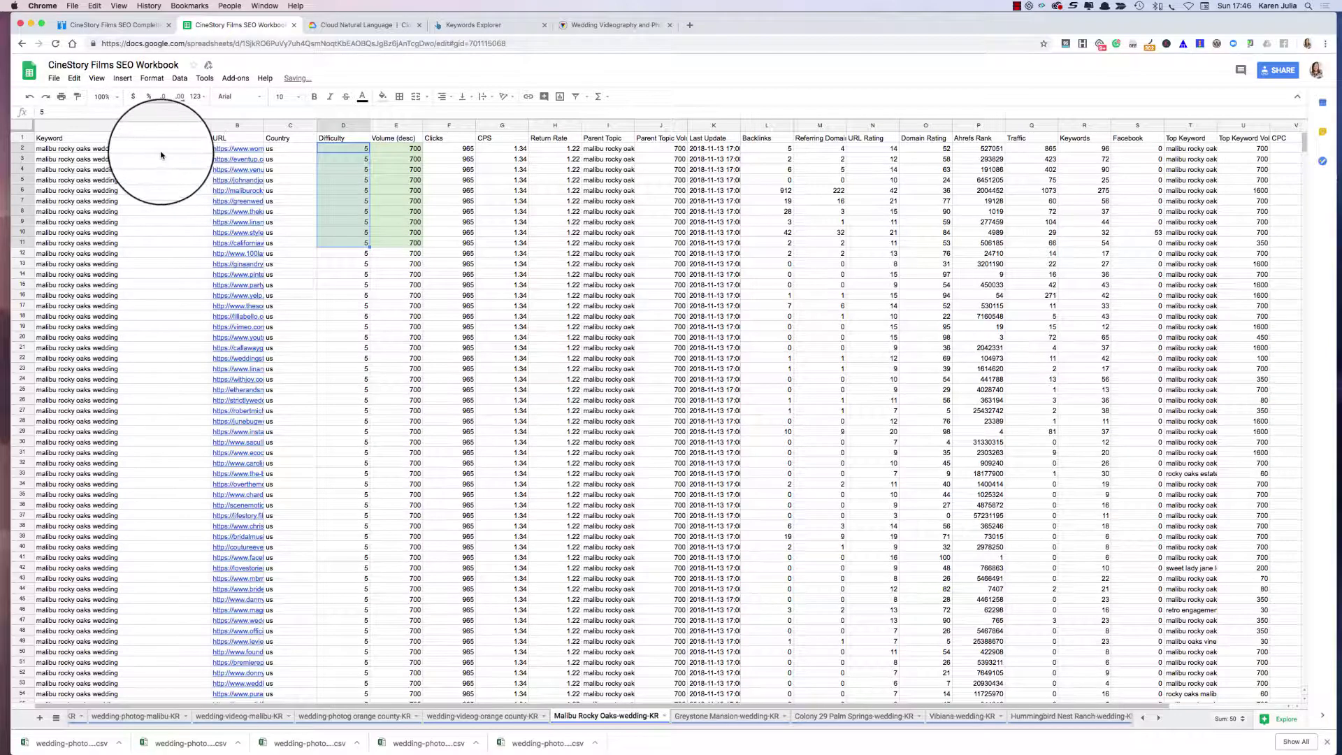
left_click_drag(160, 150, 162, 241)
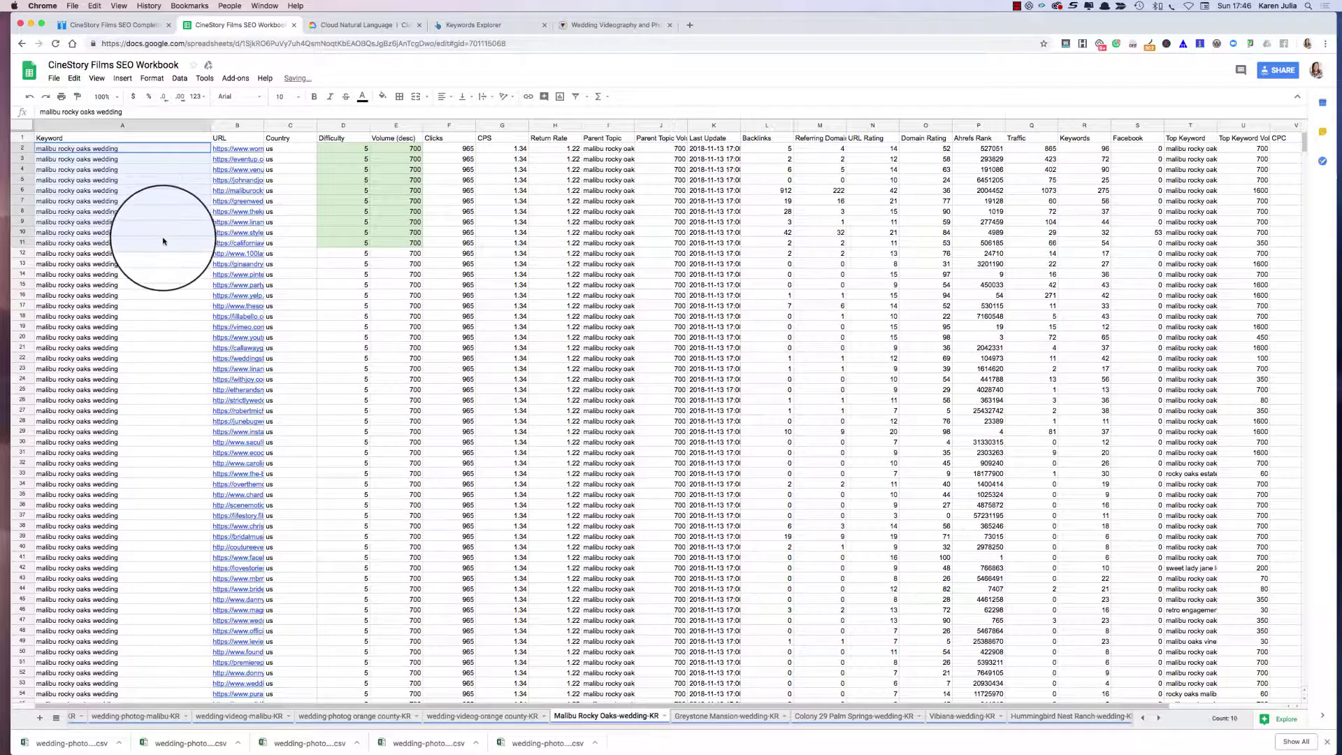
left_click(382, 96)
left_click(422, 160)
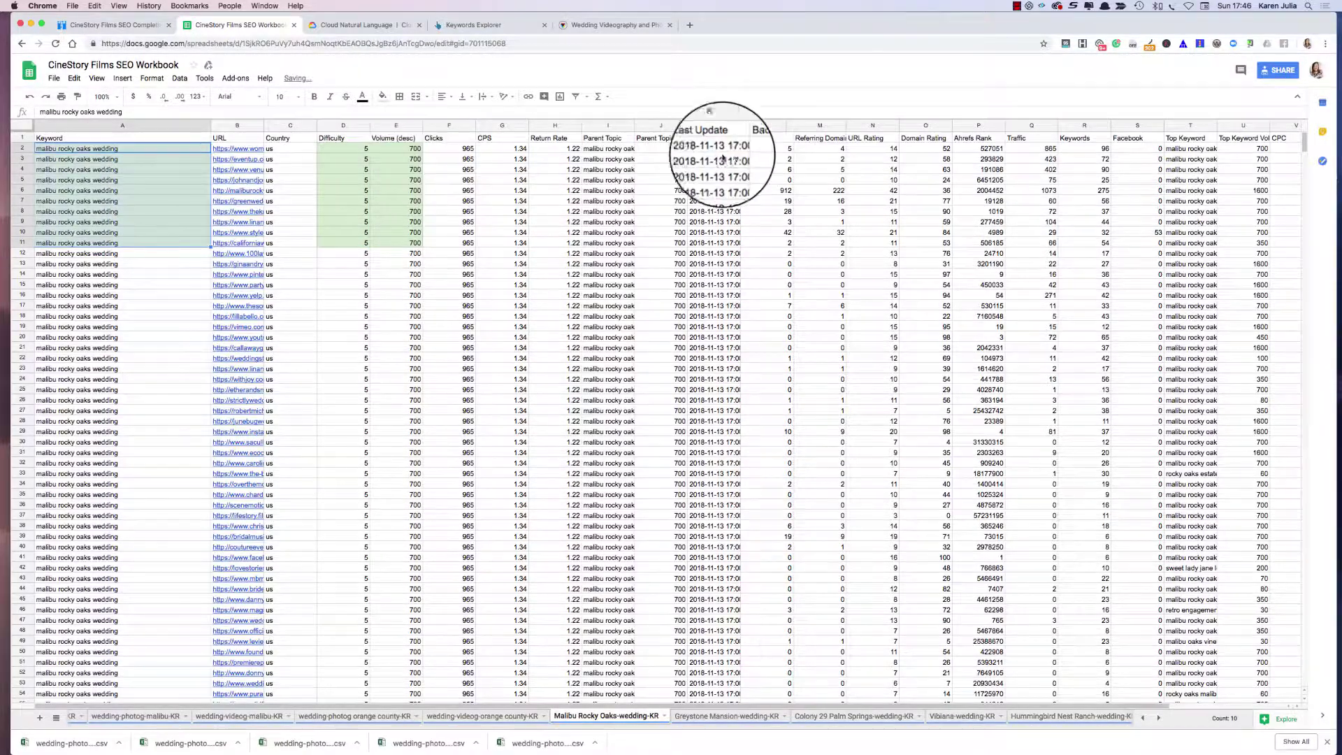
Fill the Backlinks and Referring Domains cells in rows 2–11 of the Malibu Rocky Oaks sheet with light blue.
left_click_drag(766, 148, 825, 244)
left_click(383, 96)
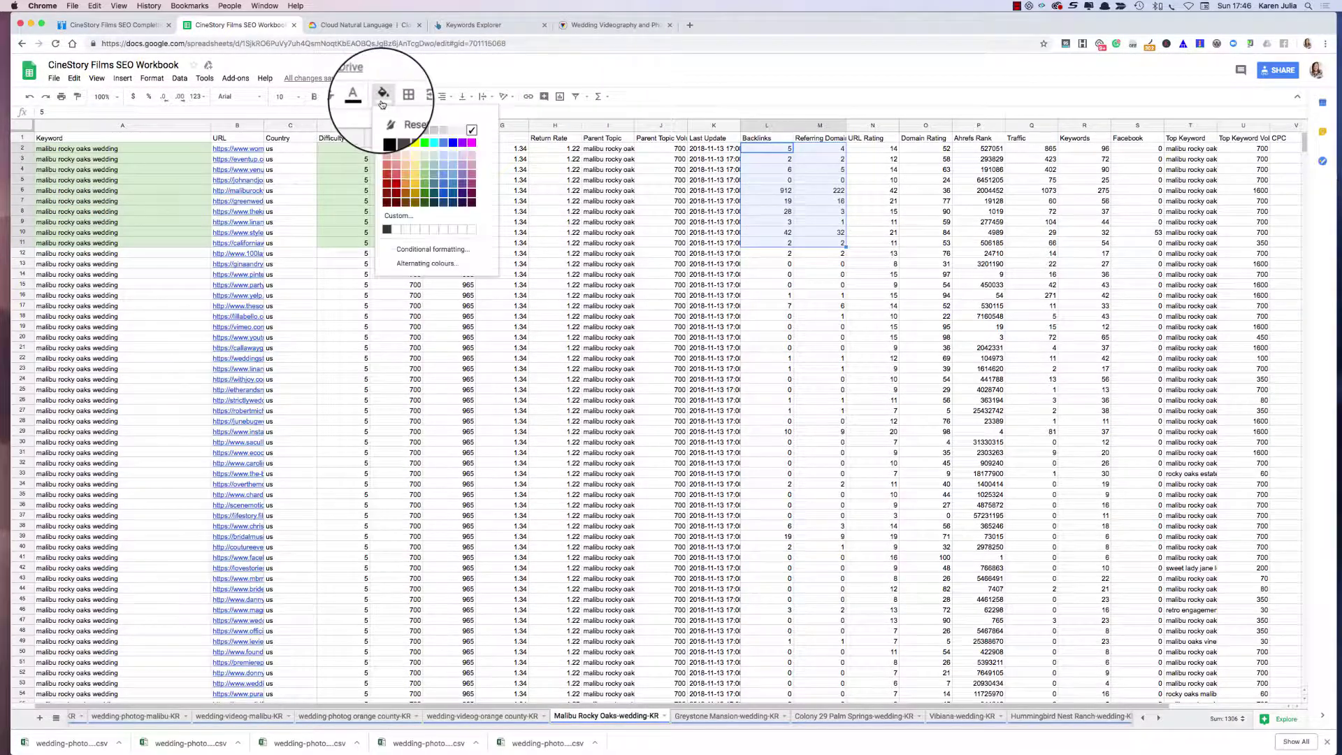
left_click(443, 149)
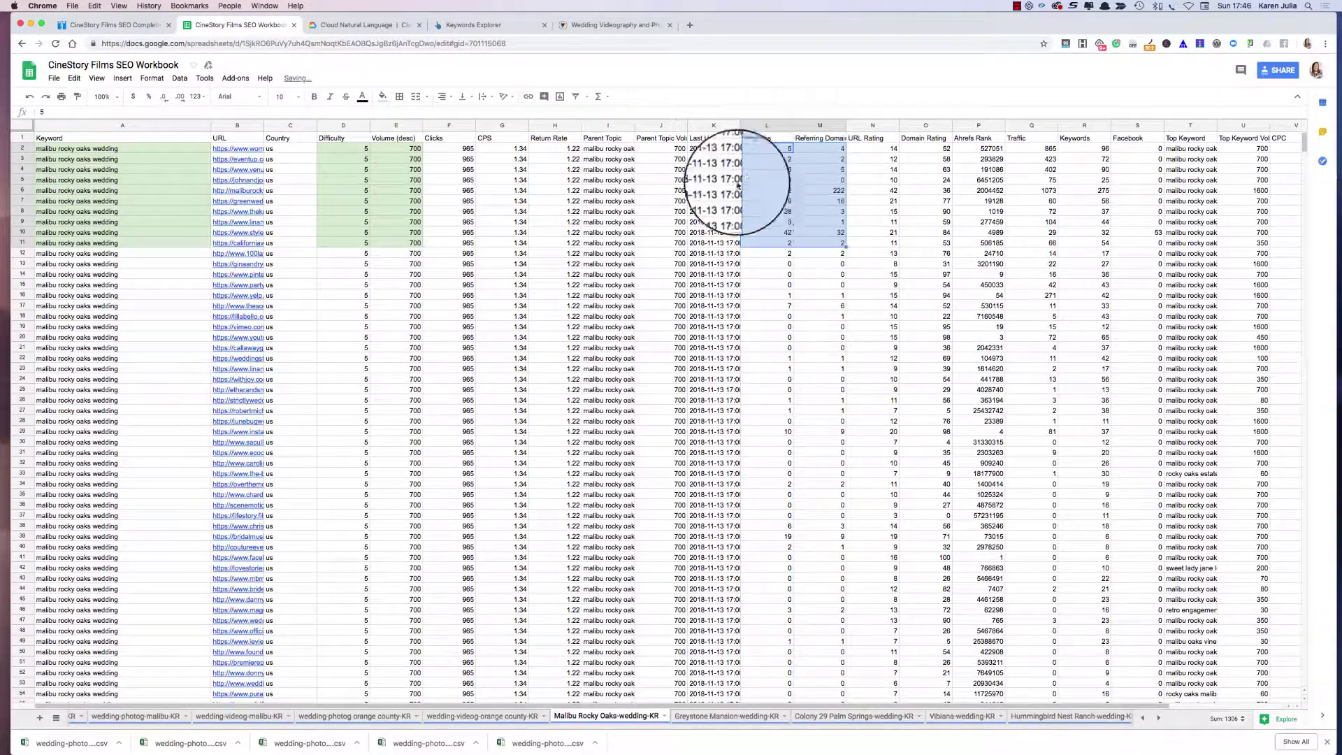
left_click(828, 211)
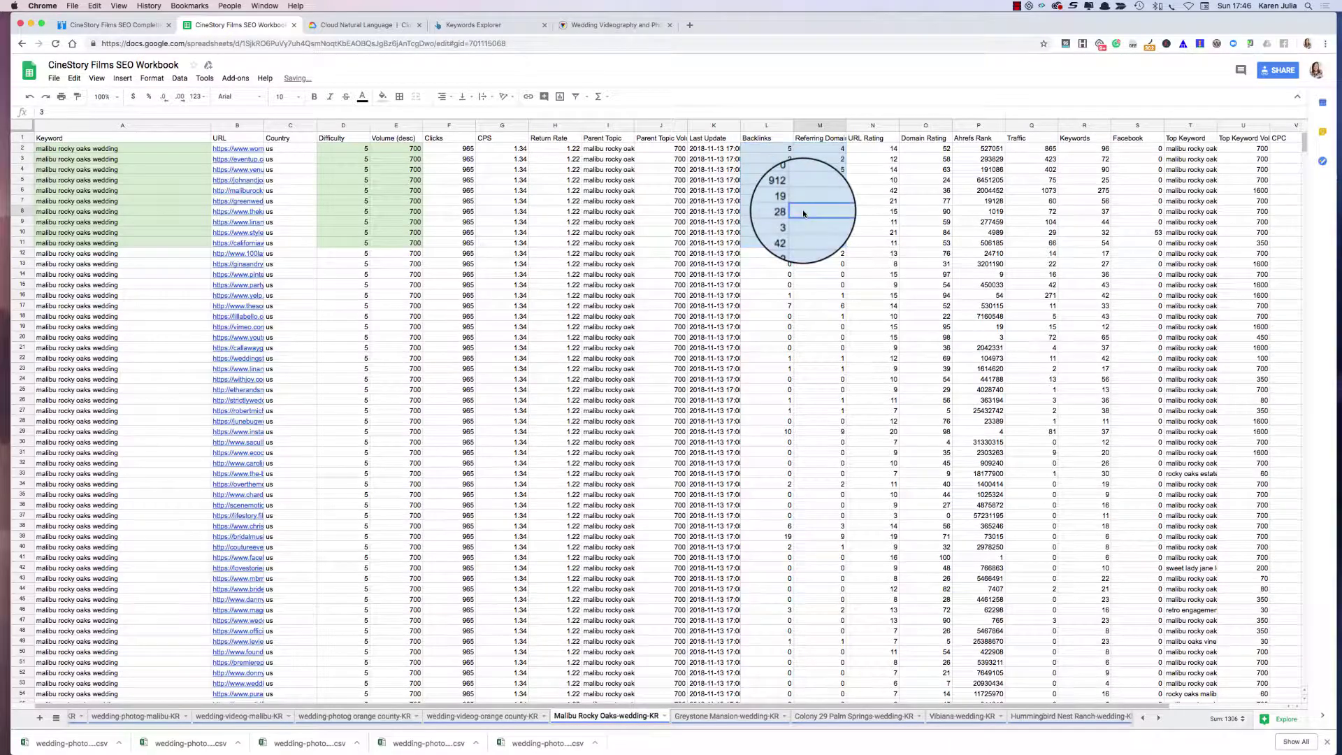
On the Greystone Mansion-wedding-KR sheet, fill the Difficulty, Volume and Keyword cells in rows 2–10 with light green.
left_click(737, 723)
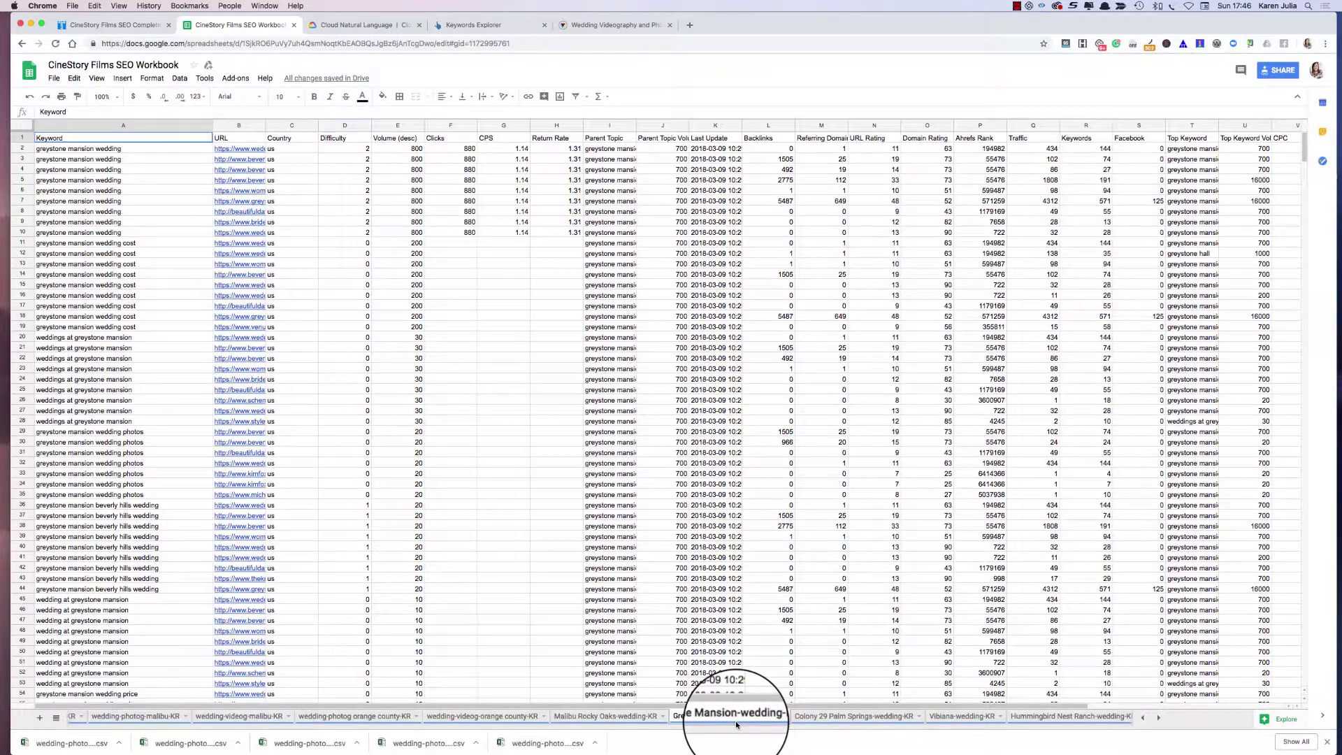
left_click_drag(353, 155, 402, 237)
left_click(382, 96)
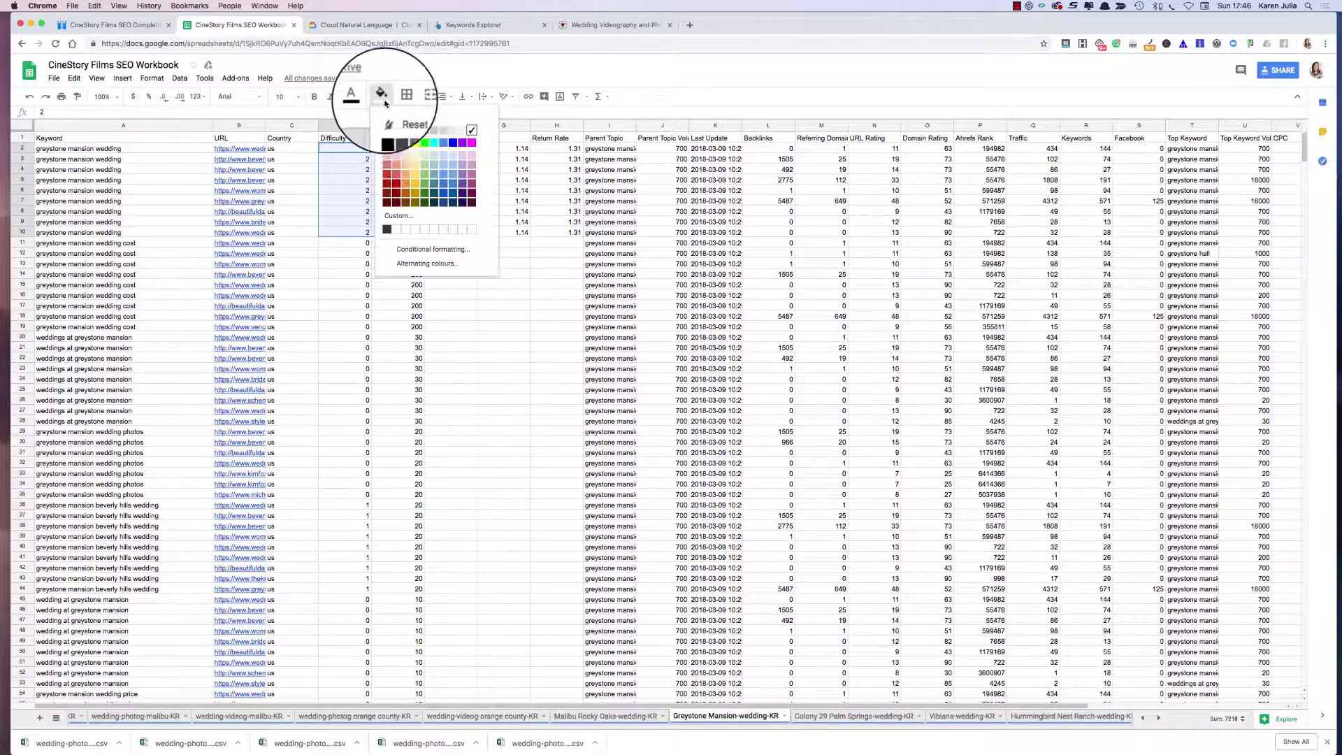
left_click(425, 159)
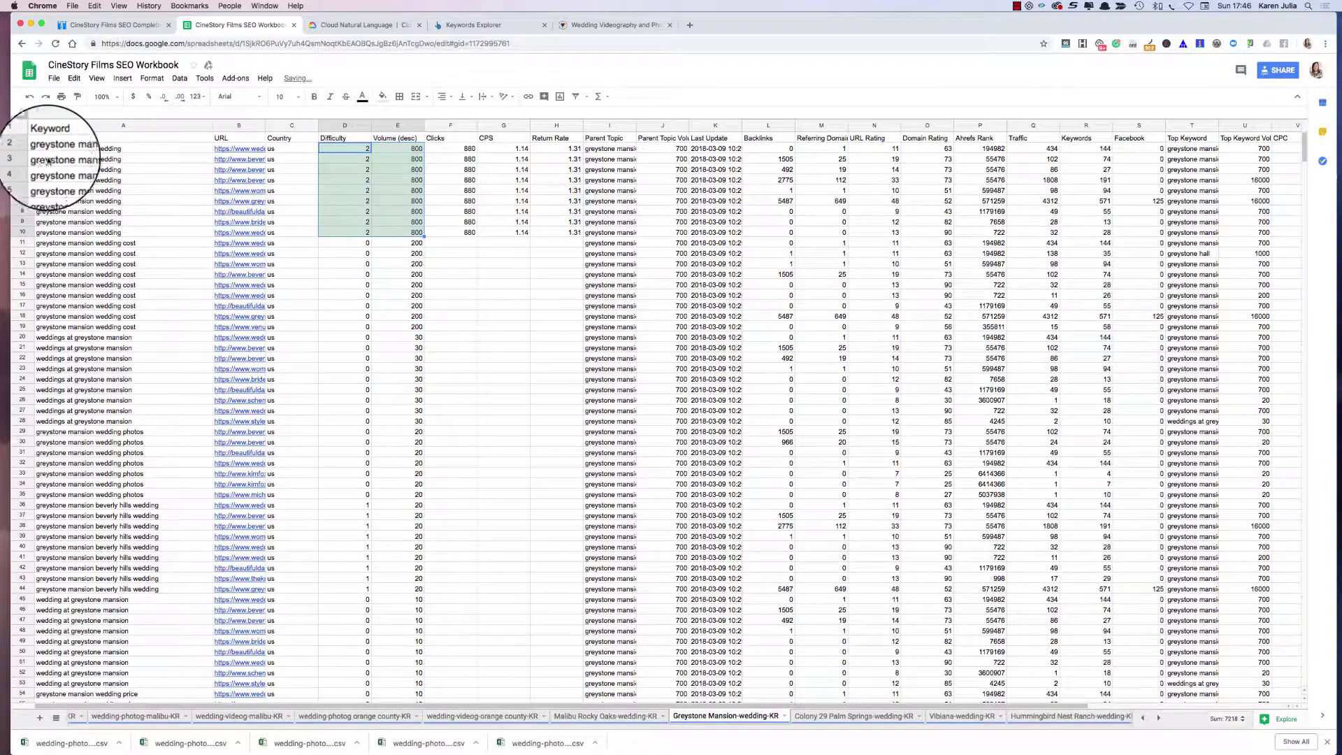
left_click_drag(84, 151, 80, 233)
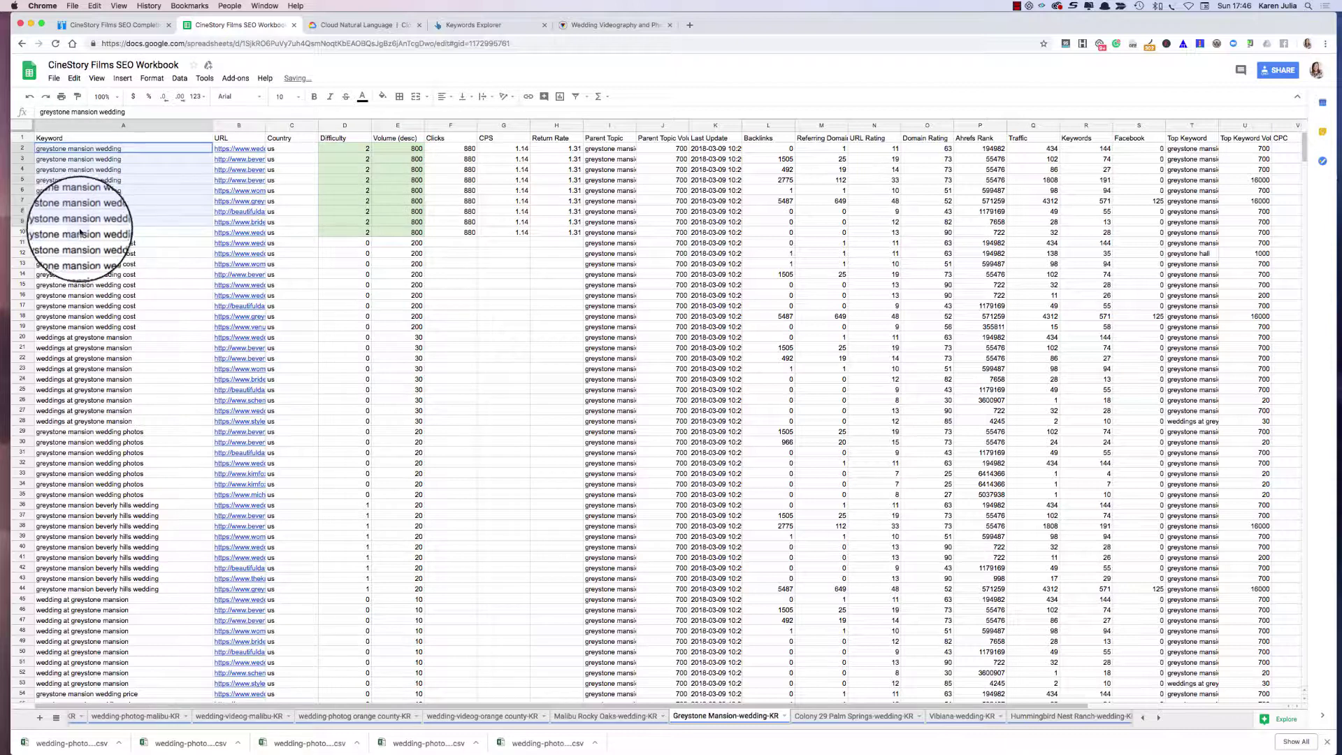
left_click(382, 97)
left_click(423, 156)
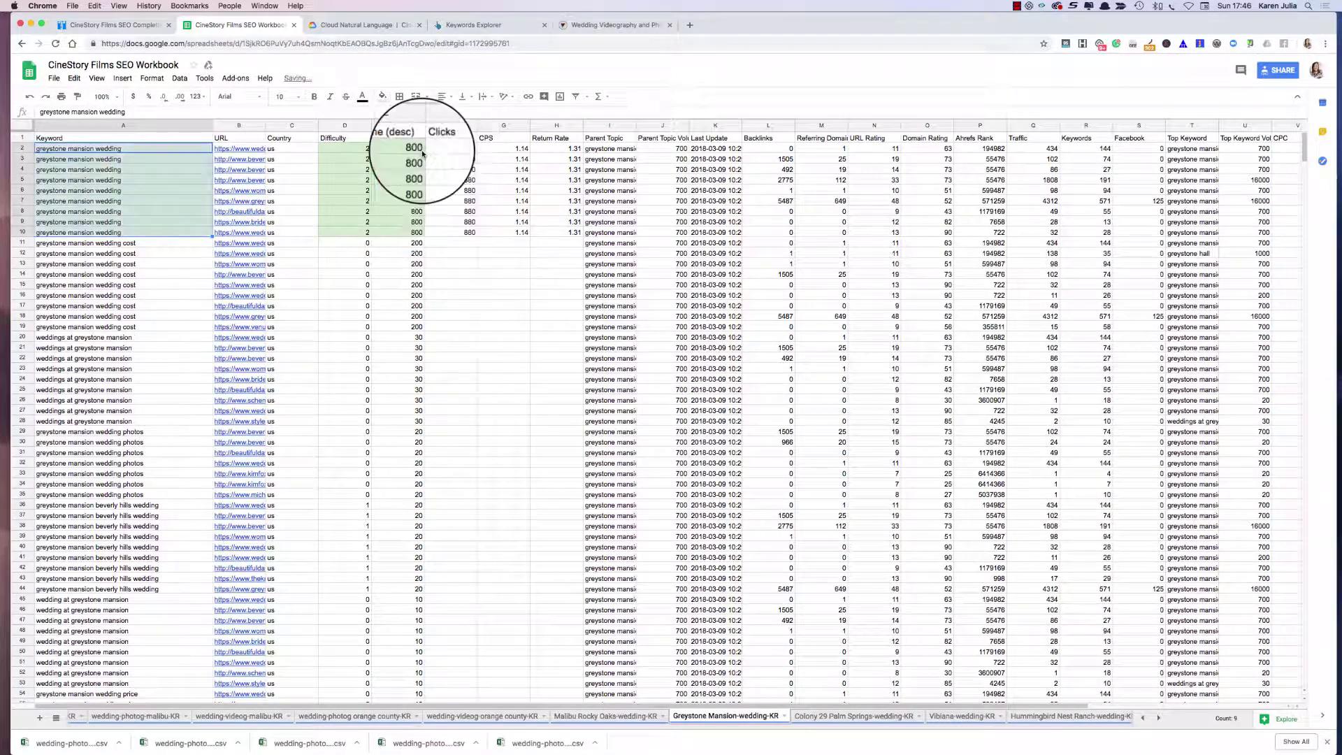
Fill the Greystone Mansion sheet's Backlinks and Referring Domains cells in rows 2–10 with light blue and widen its URL column.
left_click(756, 149)
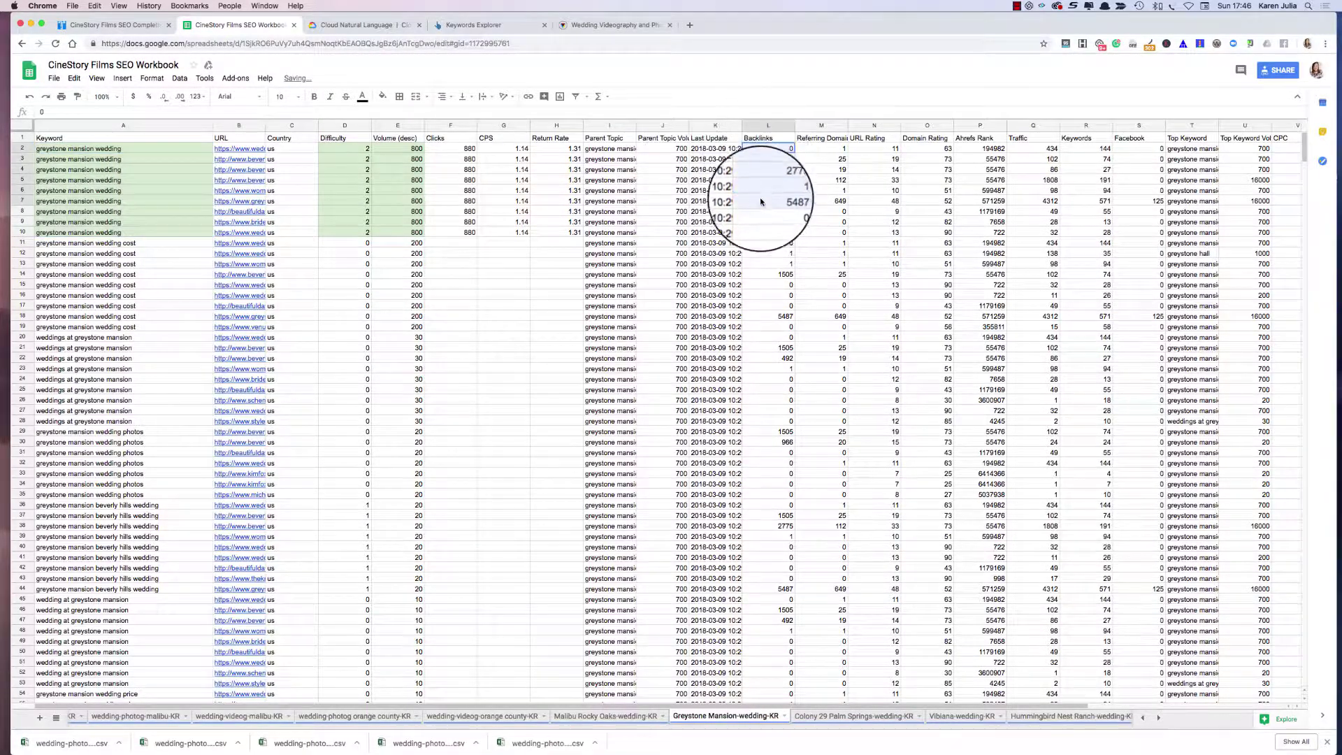
left_click_drag(771, 233, 797, 230)
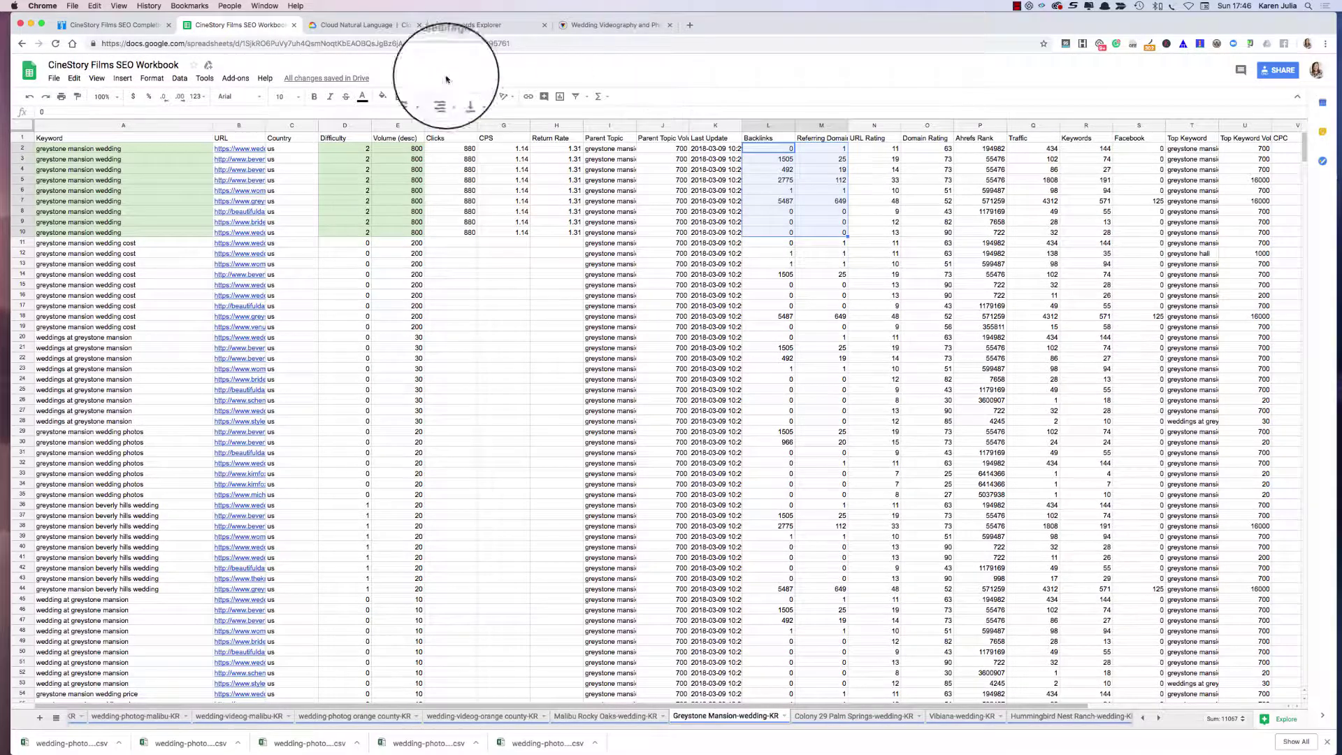
left_click(382, 97)
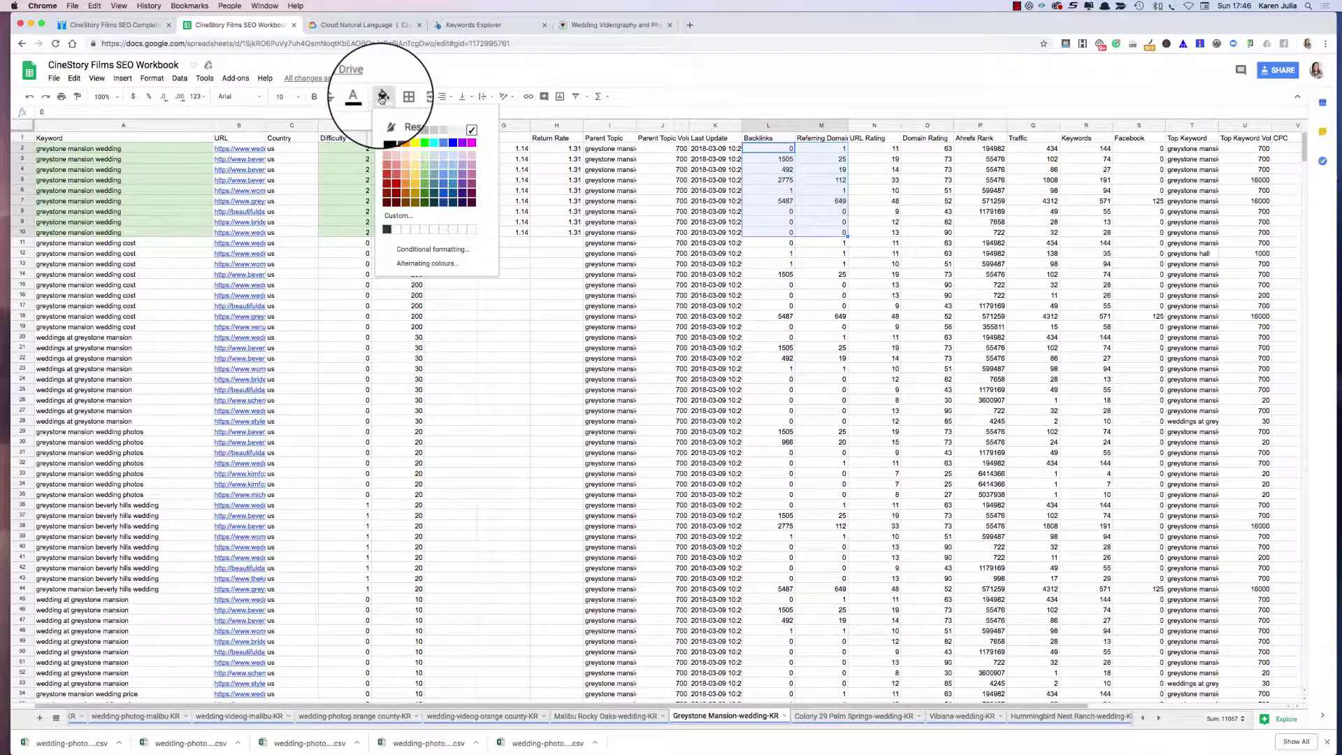
left_click(453, 157)
left_click(815, 253)
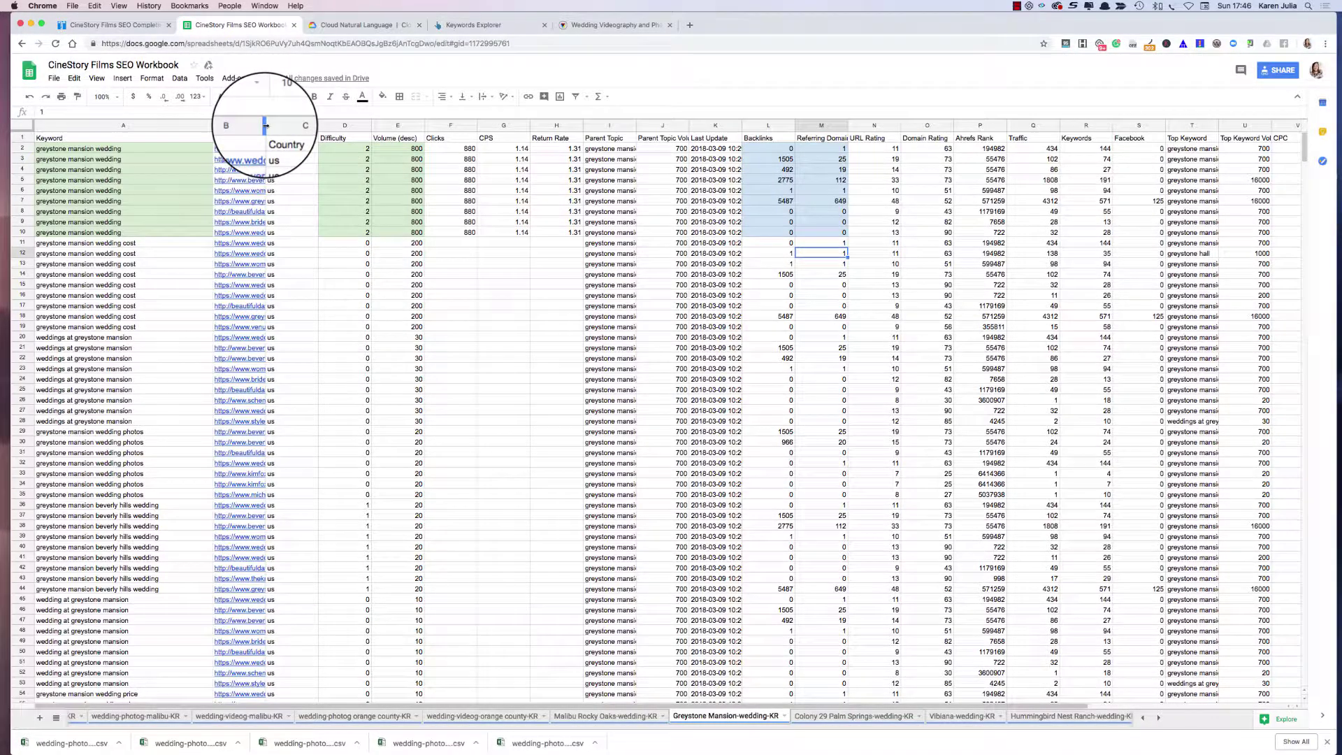
left_click_drag(265, 125, 413, 132)
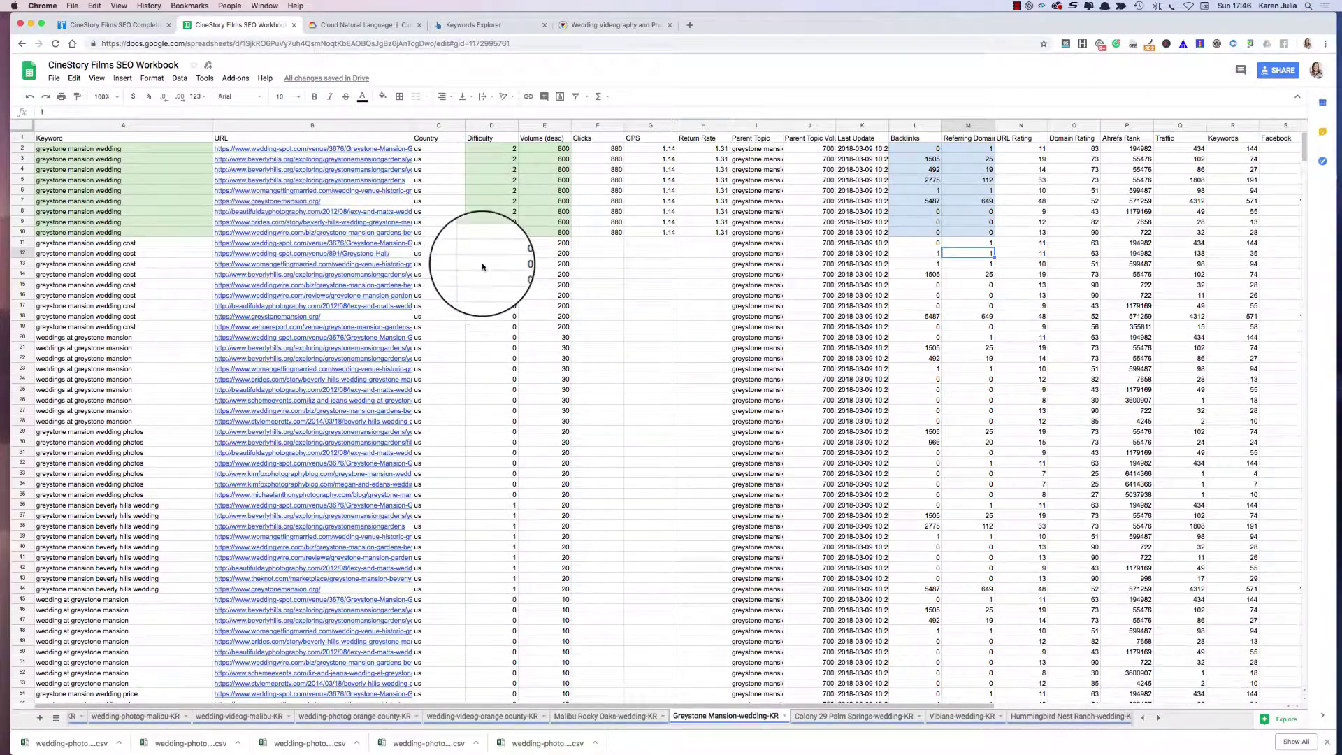
On the Colony 29 Palm Springs-wedding-KR sheet, fill the Keyword, Difficulty and Volume cells in rows 2–11 with light green.
left_click(844, 716)
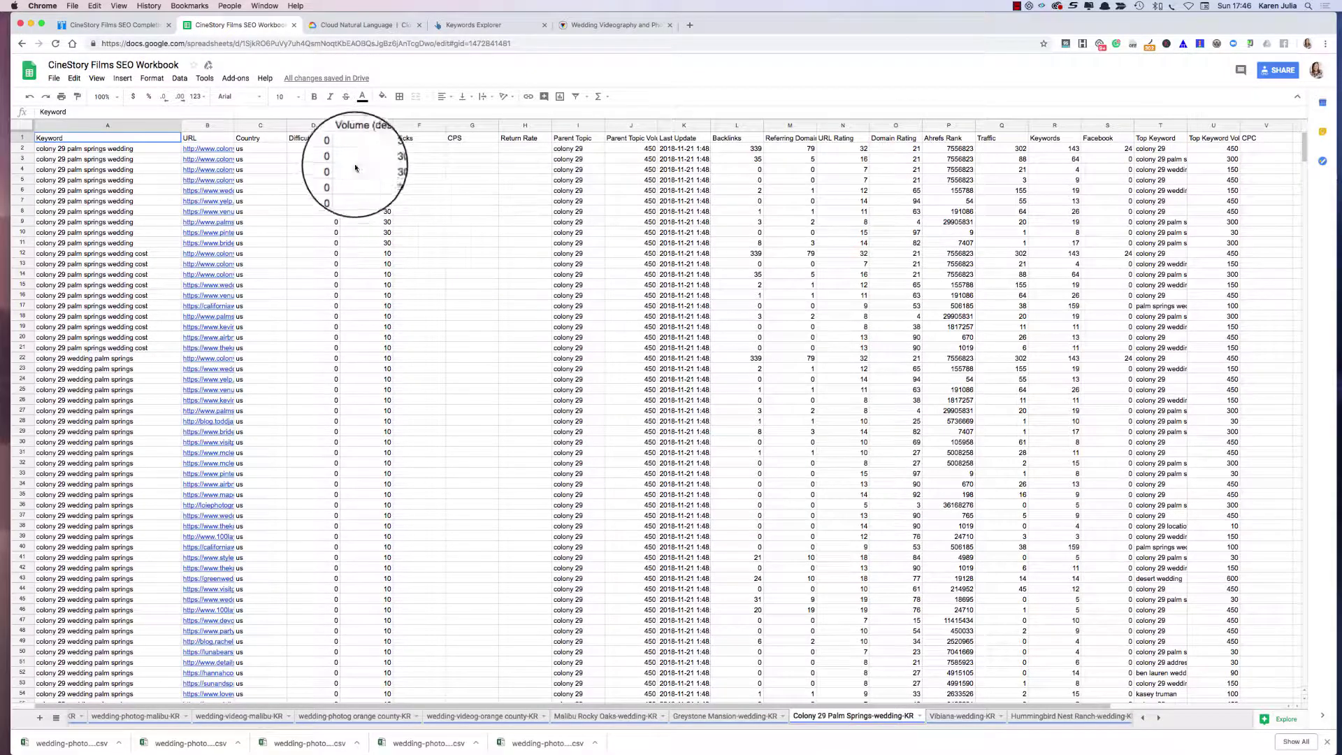
left_click(105, 149)
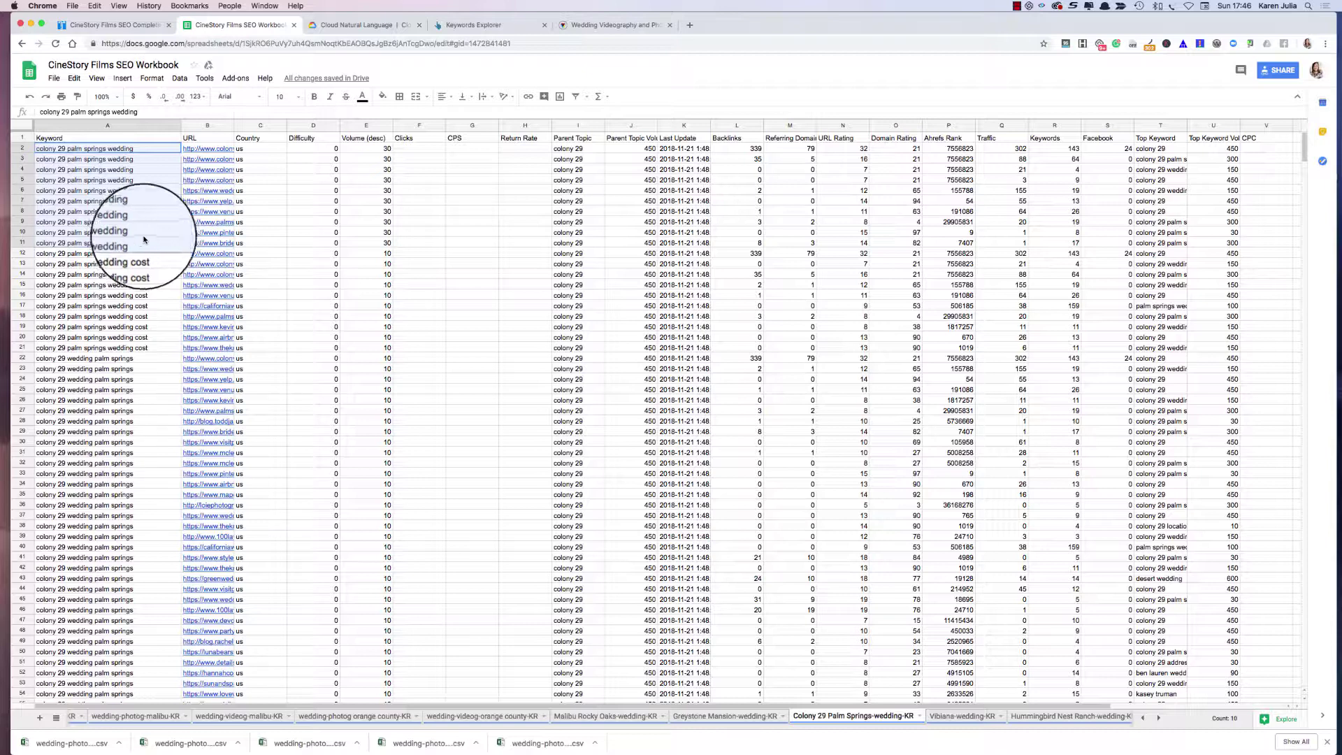
left_click(382, 95)
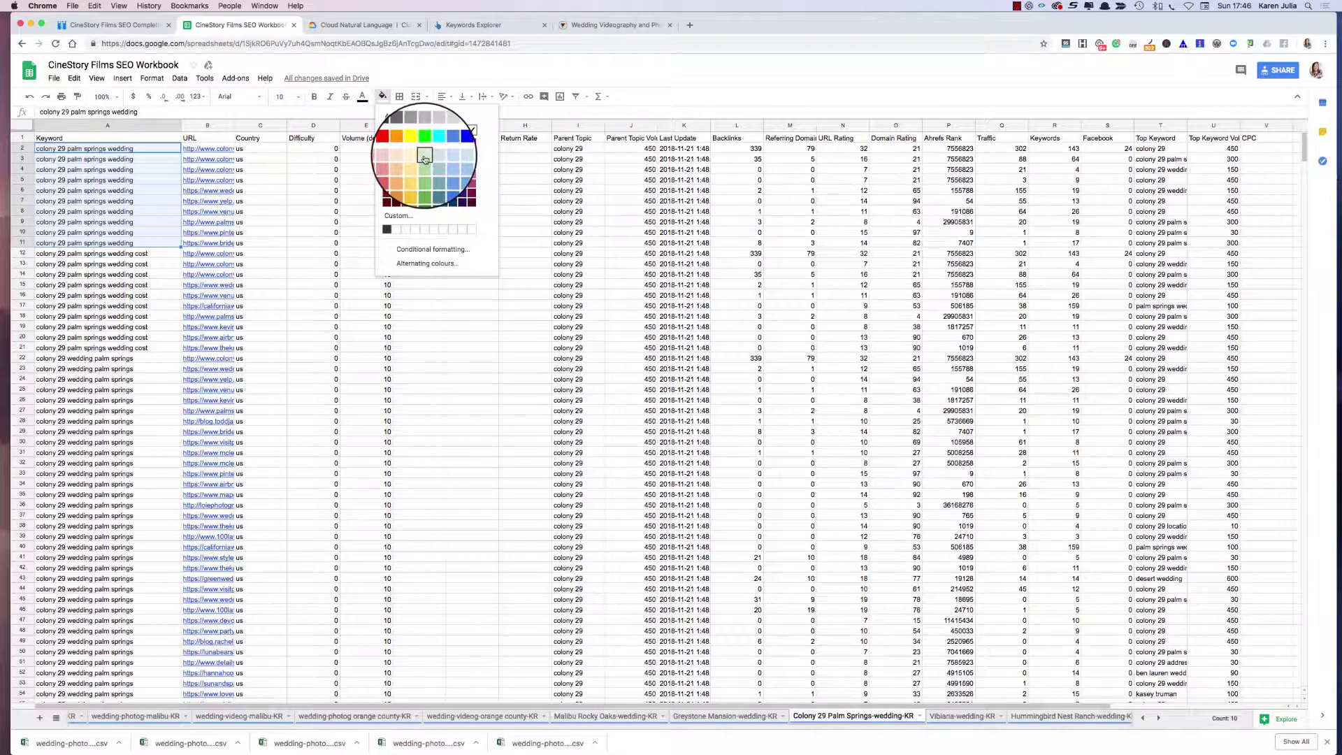
left_click(424, 158)
left_click_drag(313, 148, 347, 245)
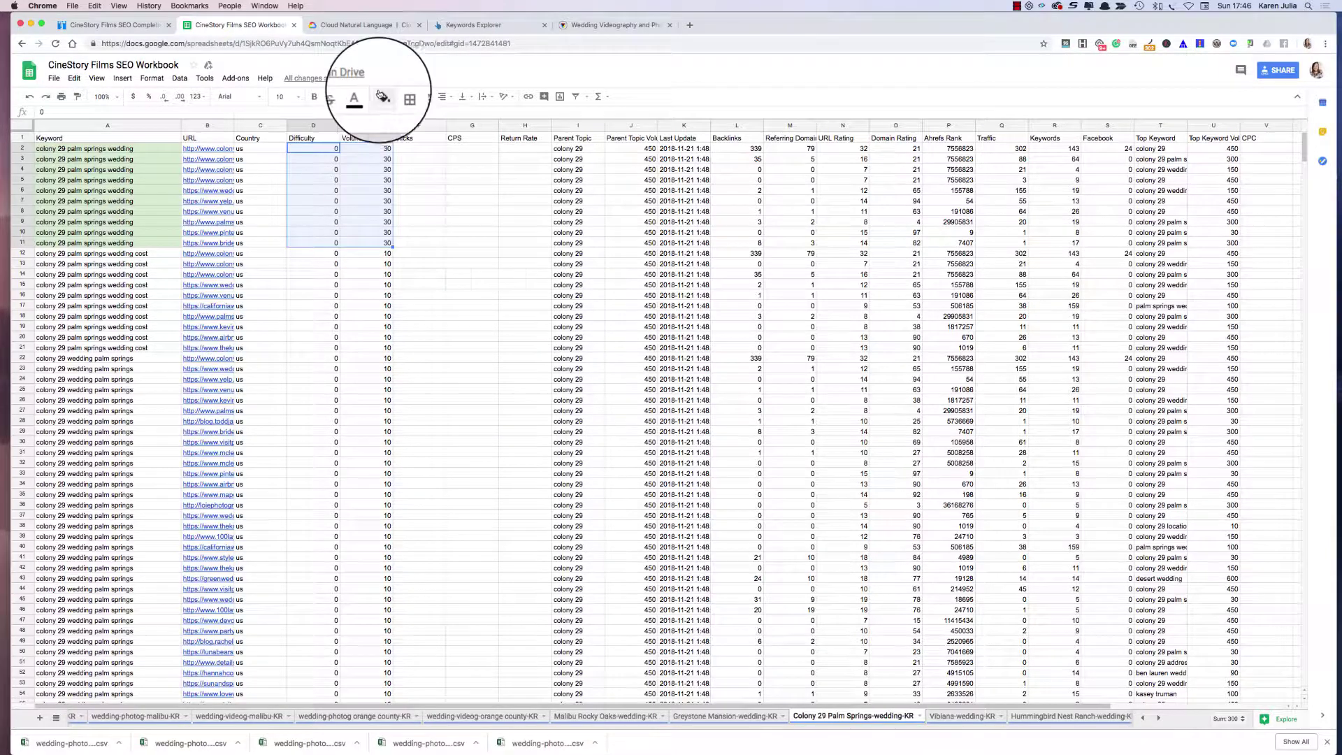
left_click(382, 96)
left_click(424, 158)
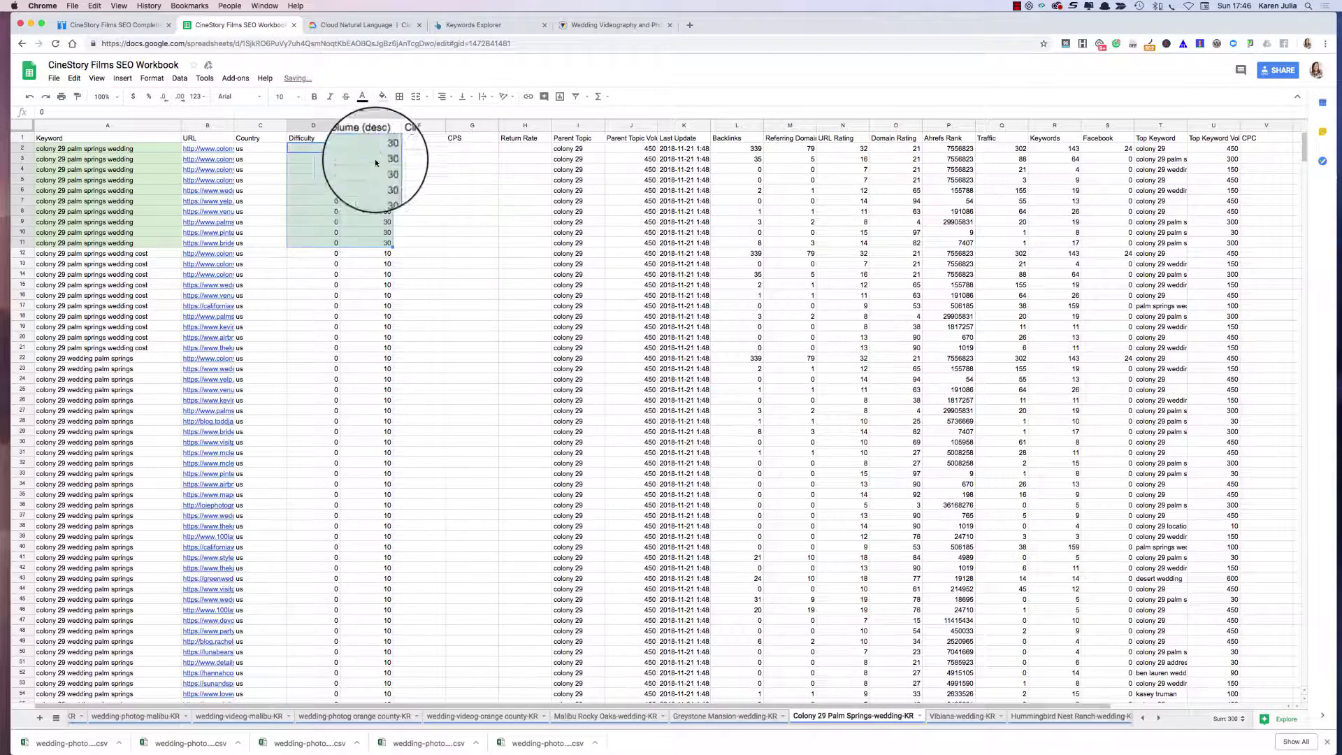
Widen the Colony 29 sheet's URL column and fill the Backlinks and Referring Domains cells in rows 2–11 with light blue.
left_click_drag(234, 125, 331, 126)
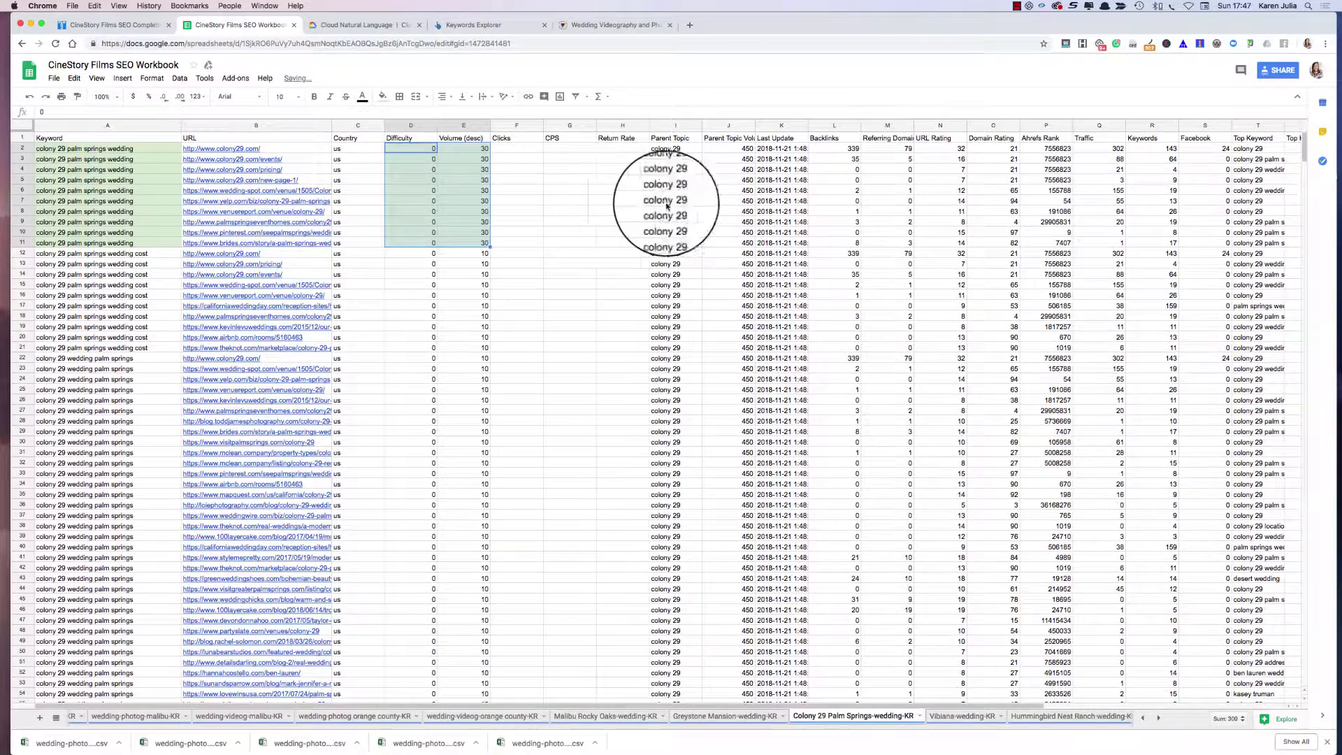
left_click_drag(838, 148, 866, 244)
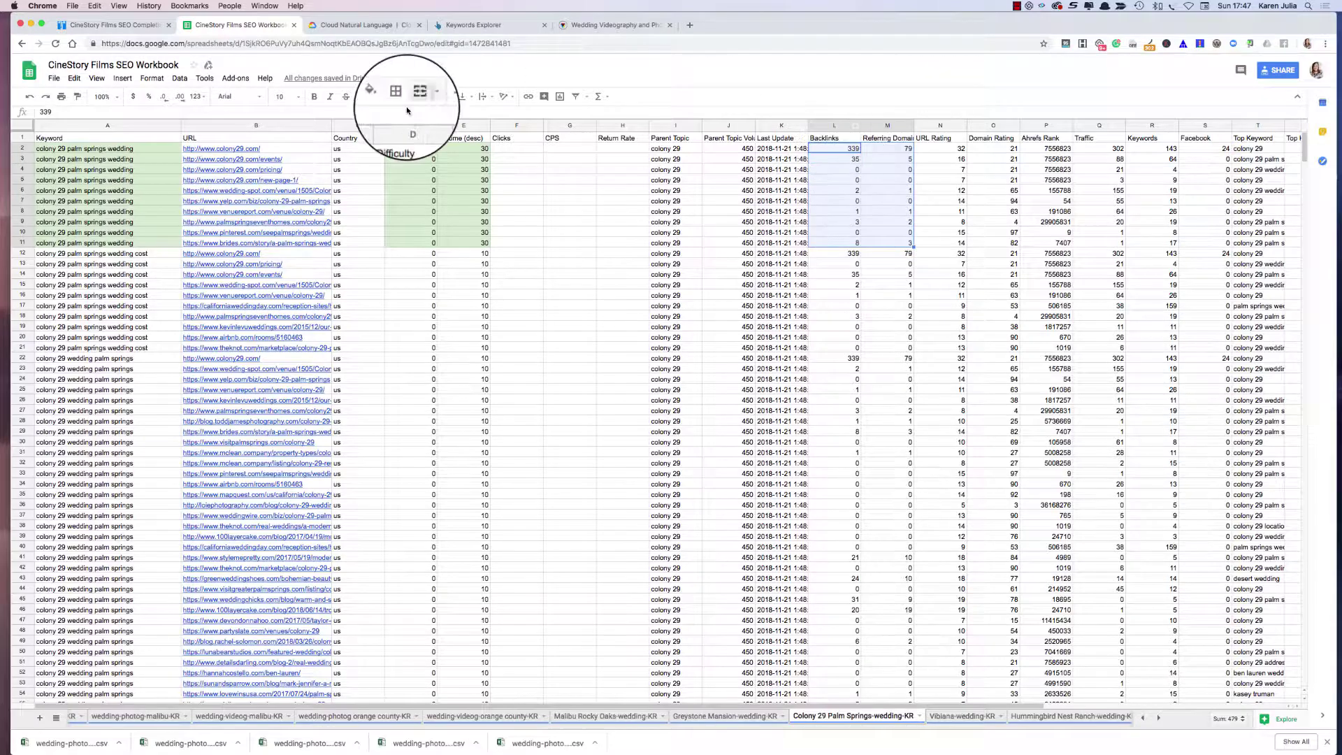
left_click(383, 97)
left_click(444, 157)
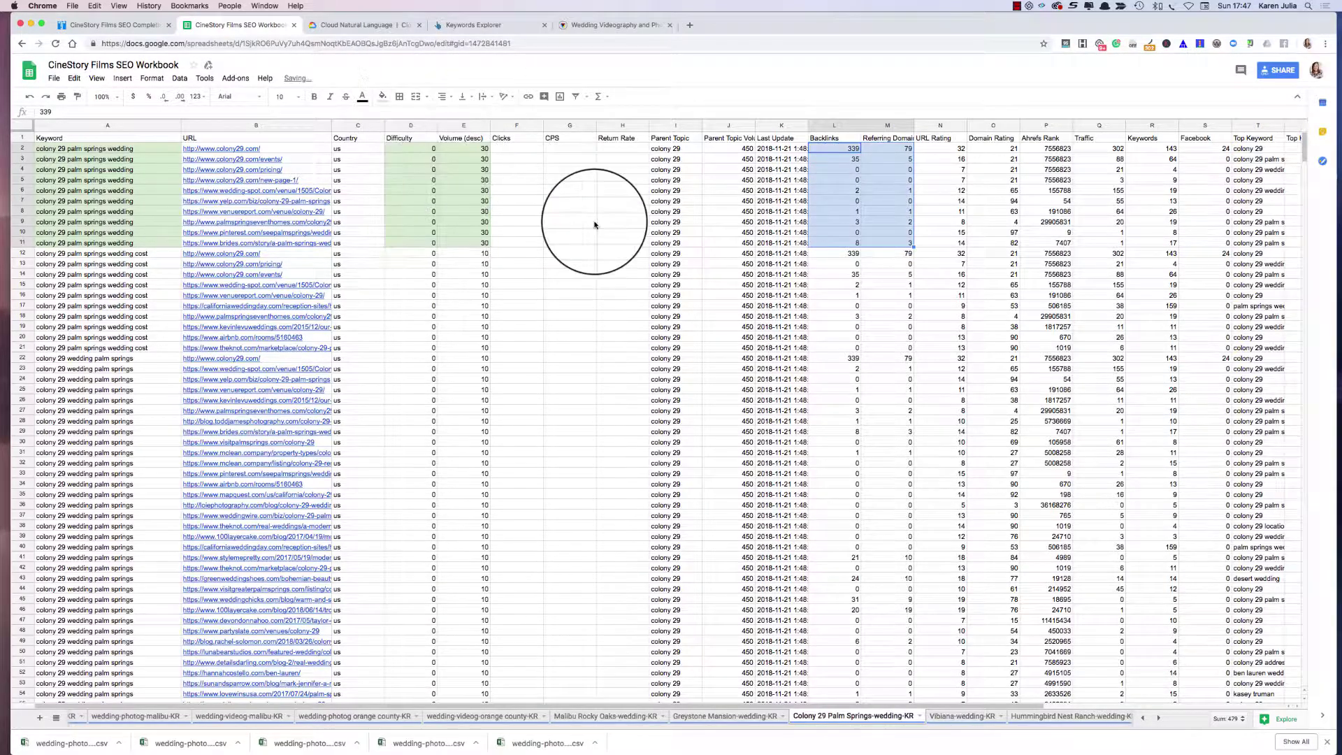
On the Vibiana-wedding-KR sheet, fill the Keyword, Difficulty and Volume cells of the "vibiana wedding" rows 99–107 with light green.
left_click(606, 233)
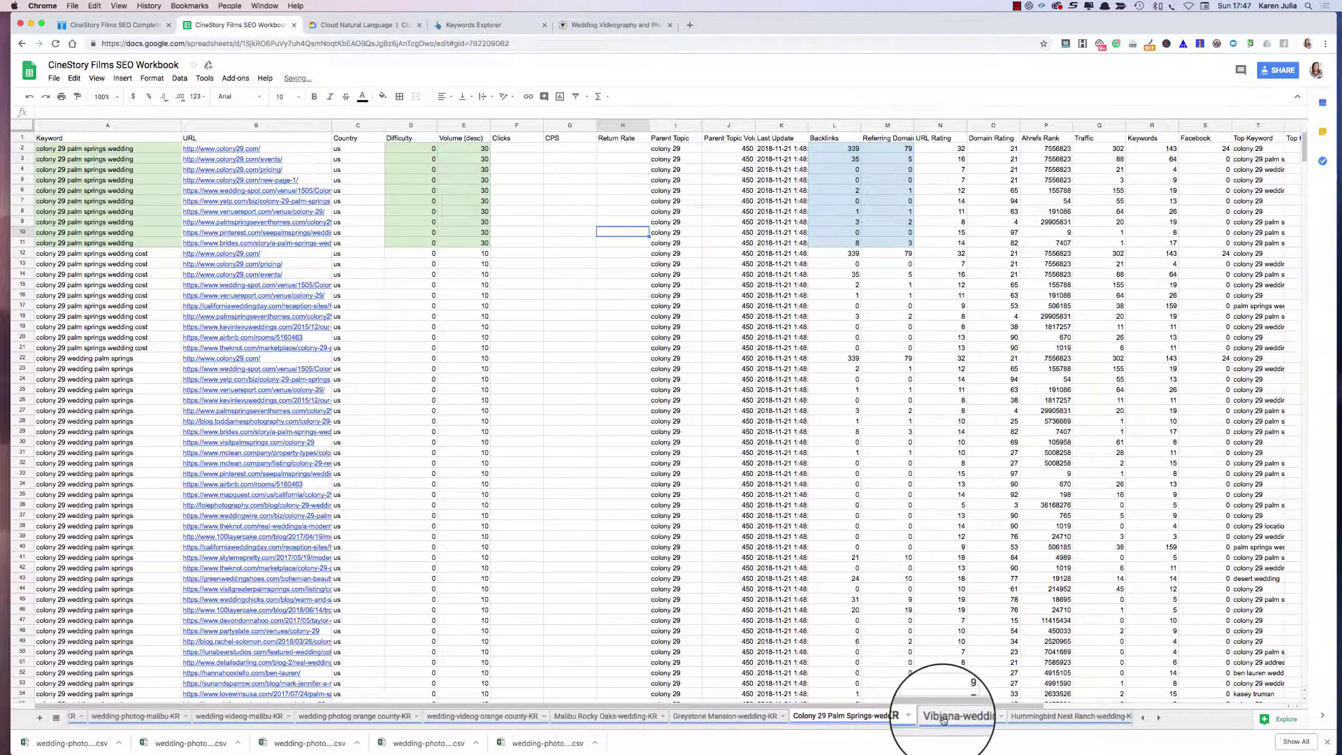
left_click(942, 720)
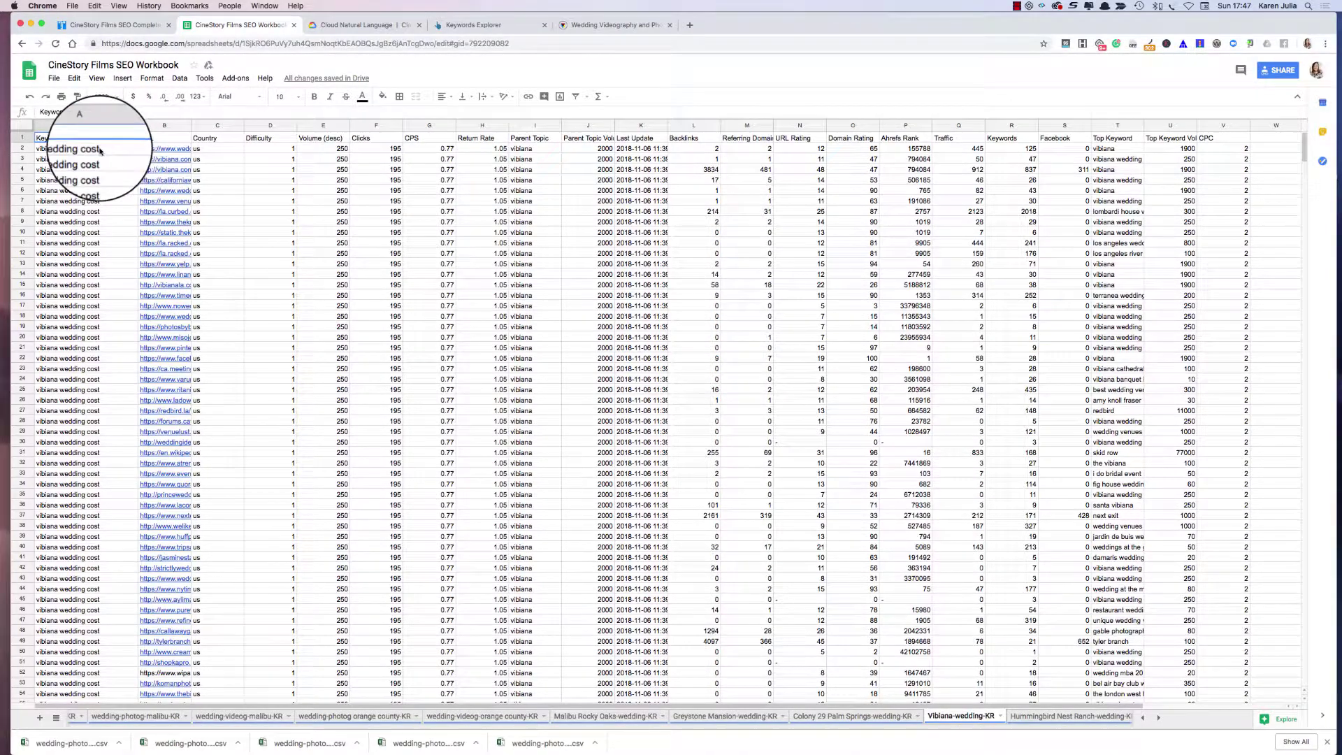
scroll(76, 291, "down", 20)
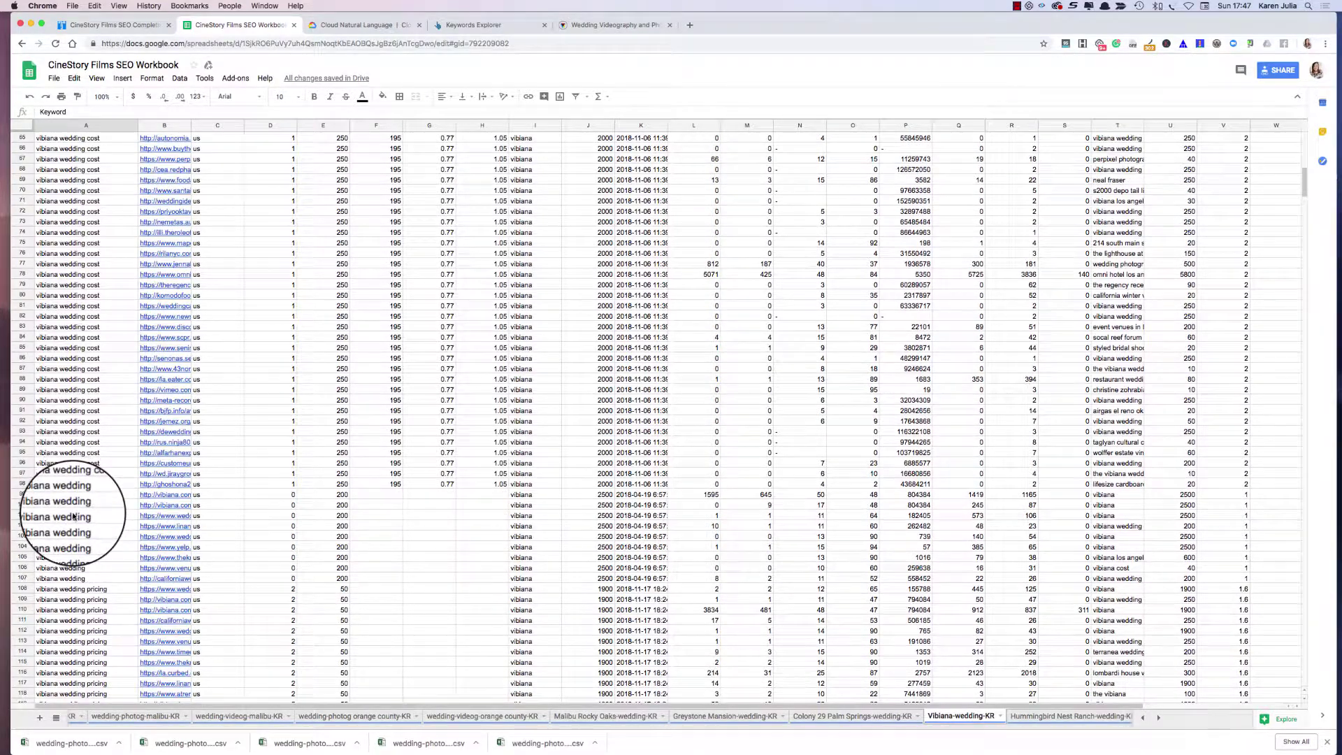
left_click_drag(119, 499, 115, 578)
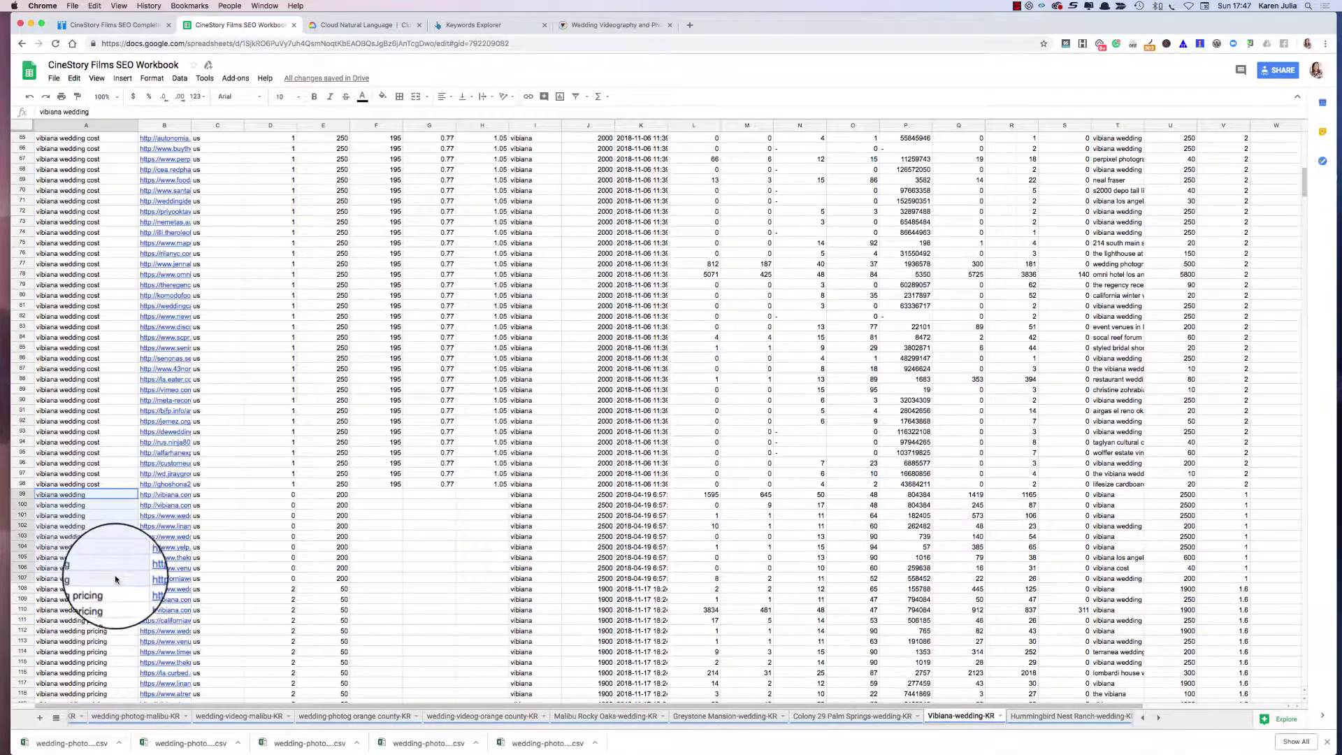
left_click(382, 96)
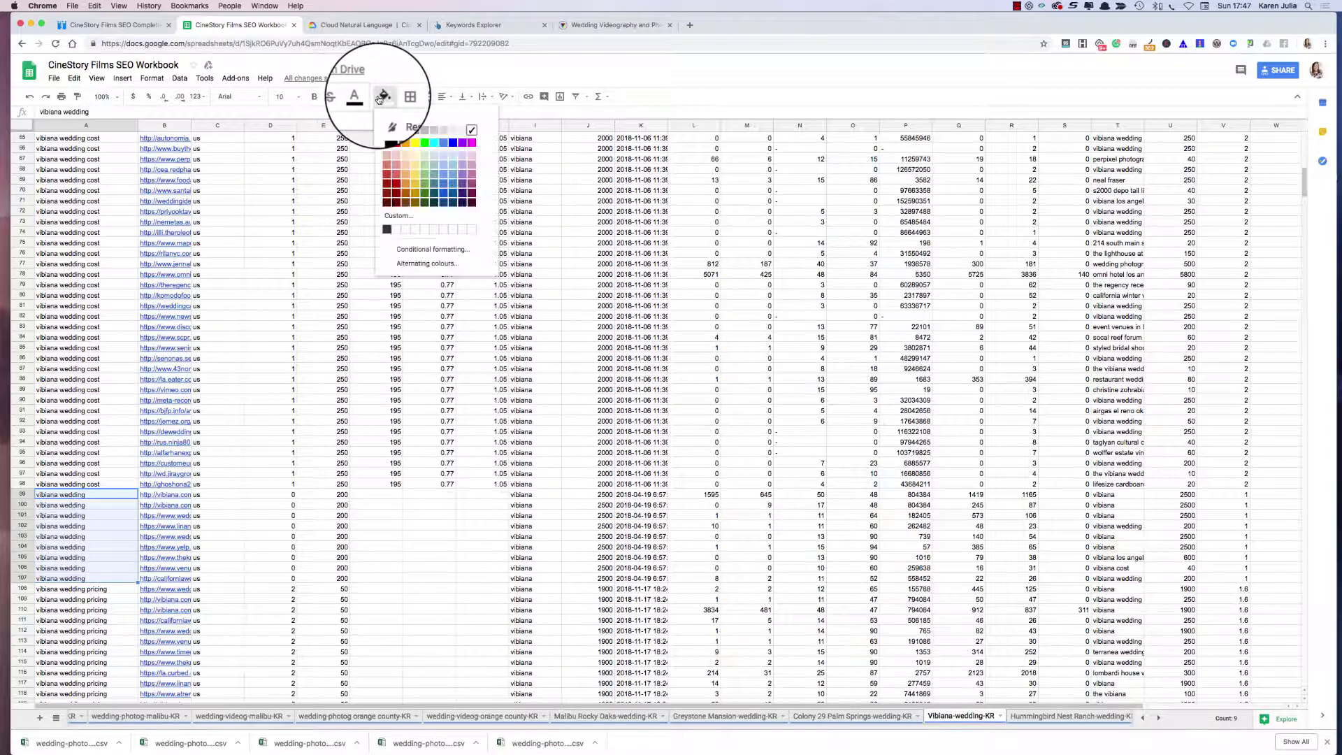
left_click(427, 160)
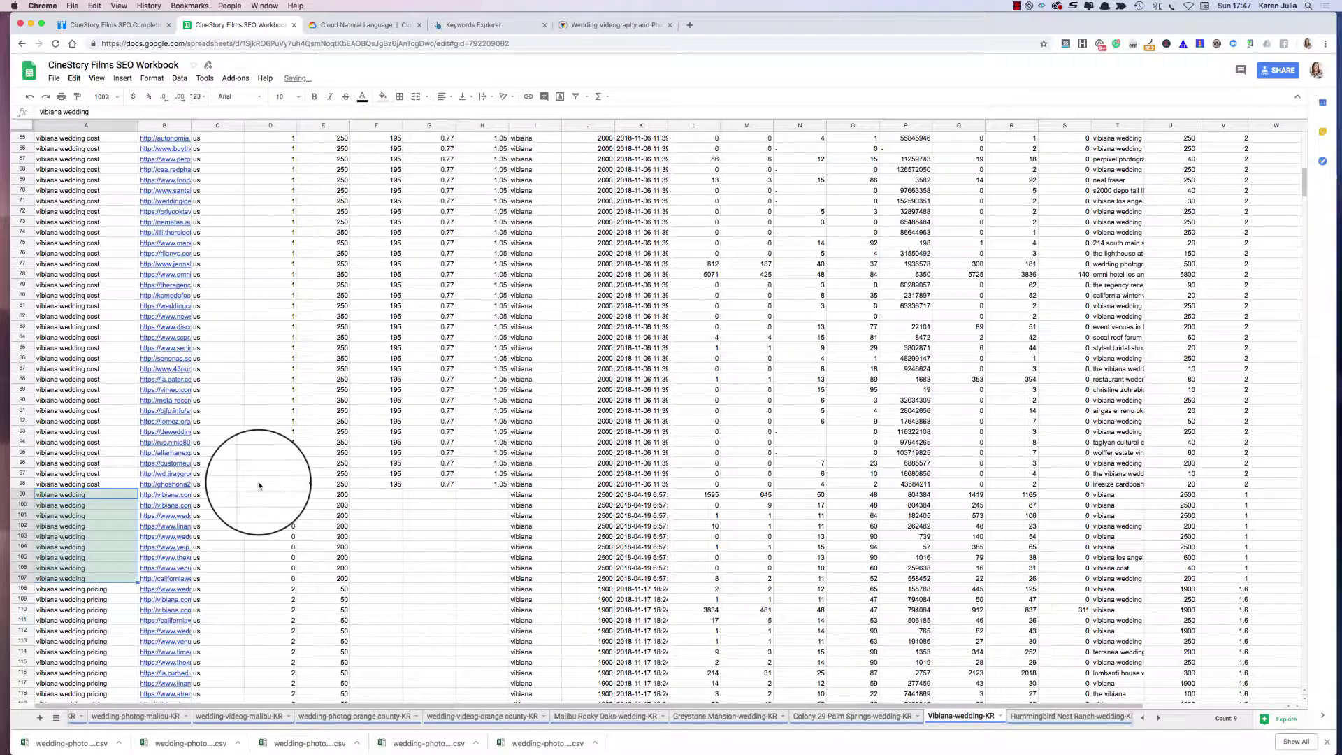
mouse_move(272, 493)
left_mouse_down()
mouse_move(287, 591)
mouse_move(311, 577)
left_mouse_up()
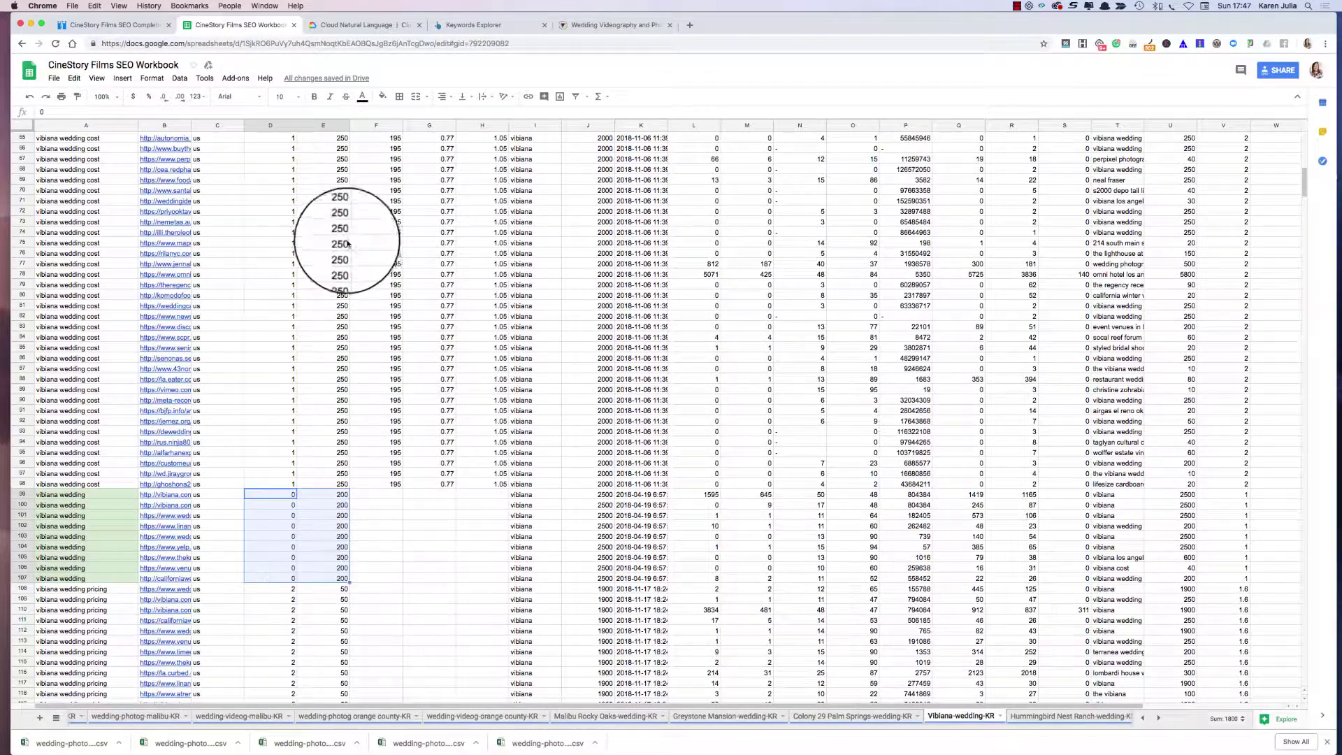
left_click(382, 96)
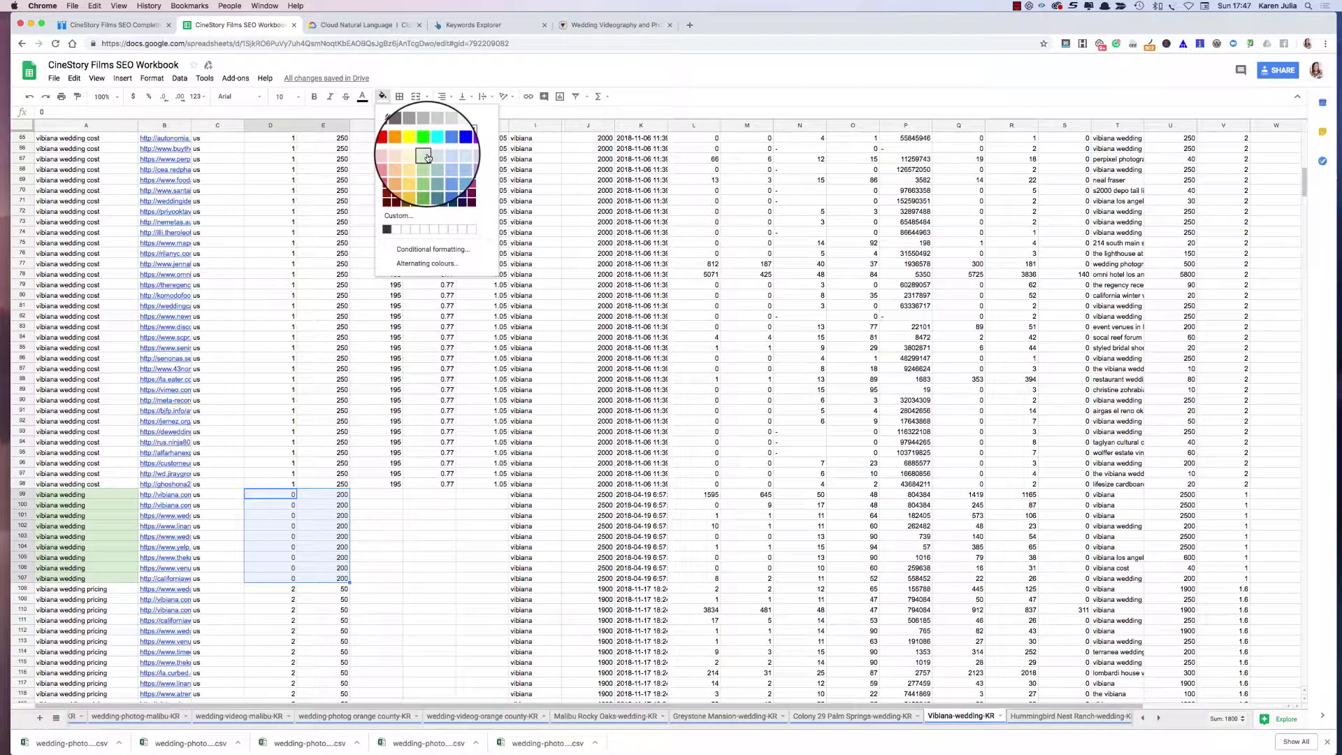
left_click(424, 165)
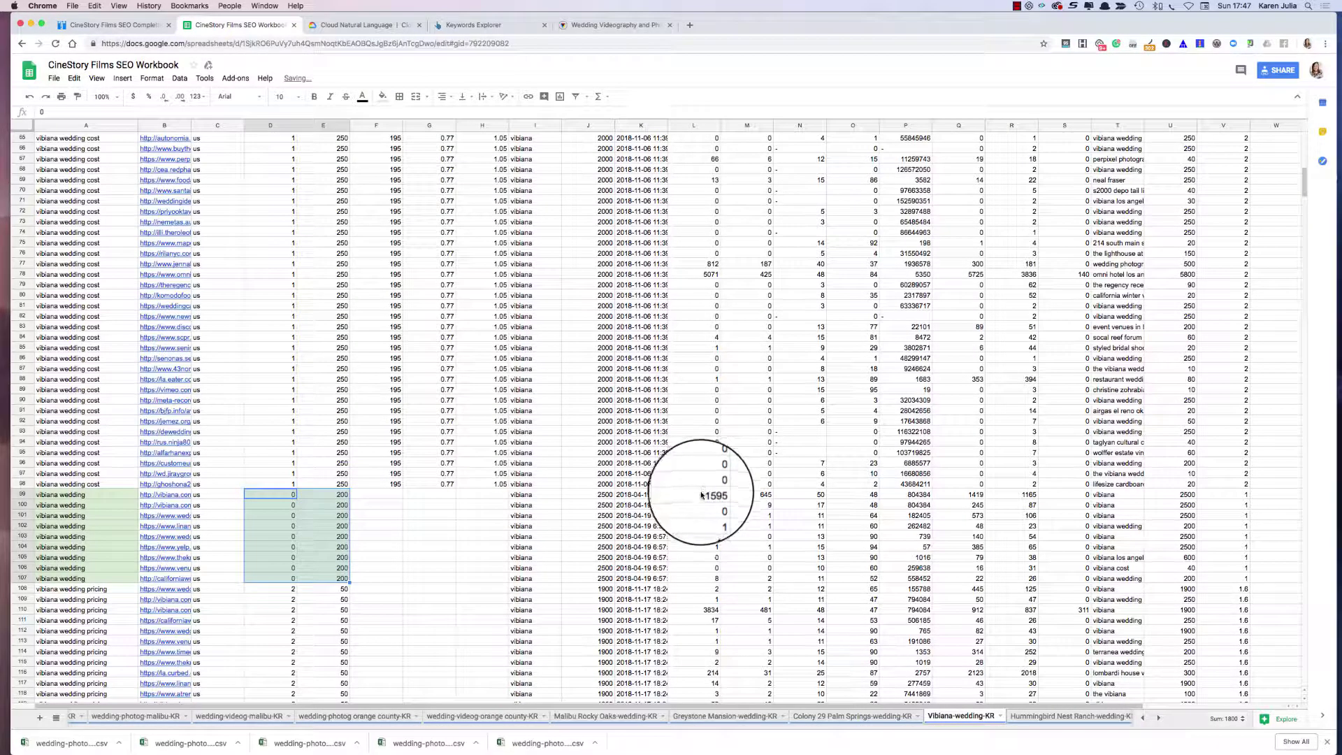
Fill the Vibiana sheet's Backlinks and Referring Domains cells in rows 99–107 with light blue.
mouse_move(701, 495)
left_mouse_down()
mouse_move(740, 521)
mouse_move(737, 593)
mouse_move(736, 578)
left_mouse_up()
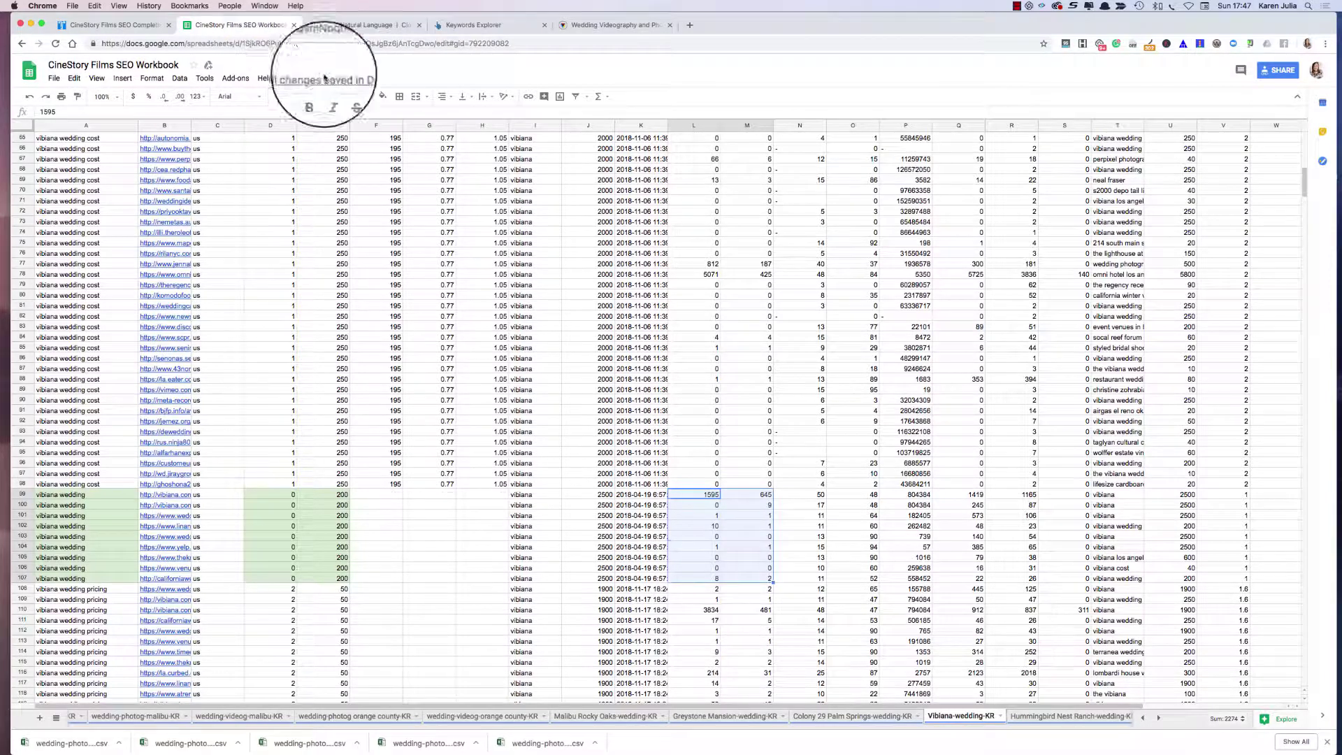
left_click(382, 96)
left_click(451, 176)
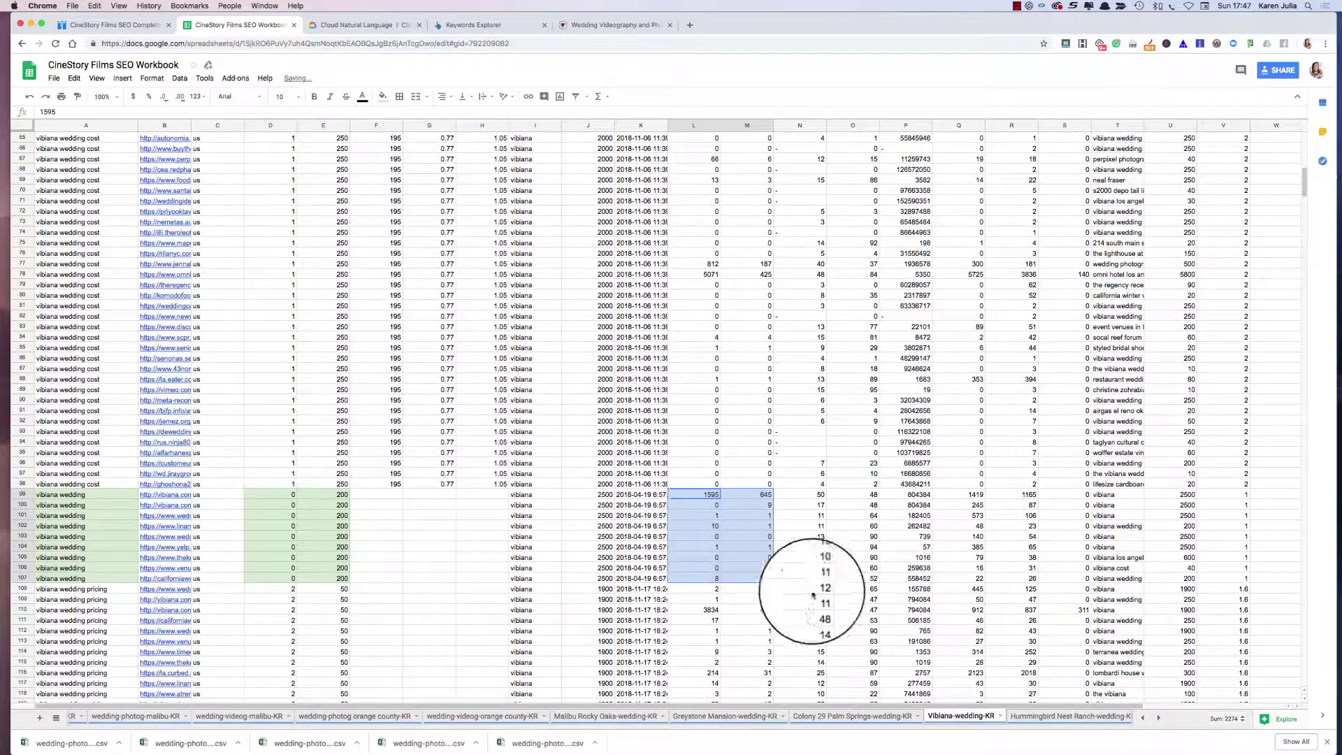
left_click(804, 557)
On the Hummingbird Nest Ranch-wedding-KR sheet, fill the Keyword, Difficulty and Volume cells in rows 2–10 with light green.
left_click(1043, 716)
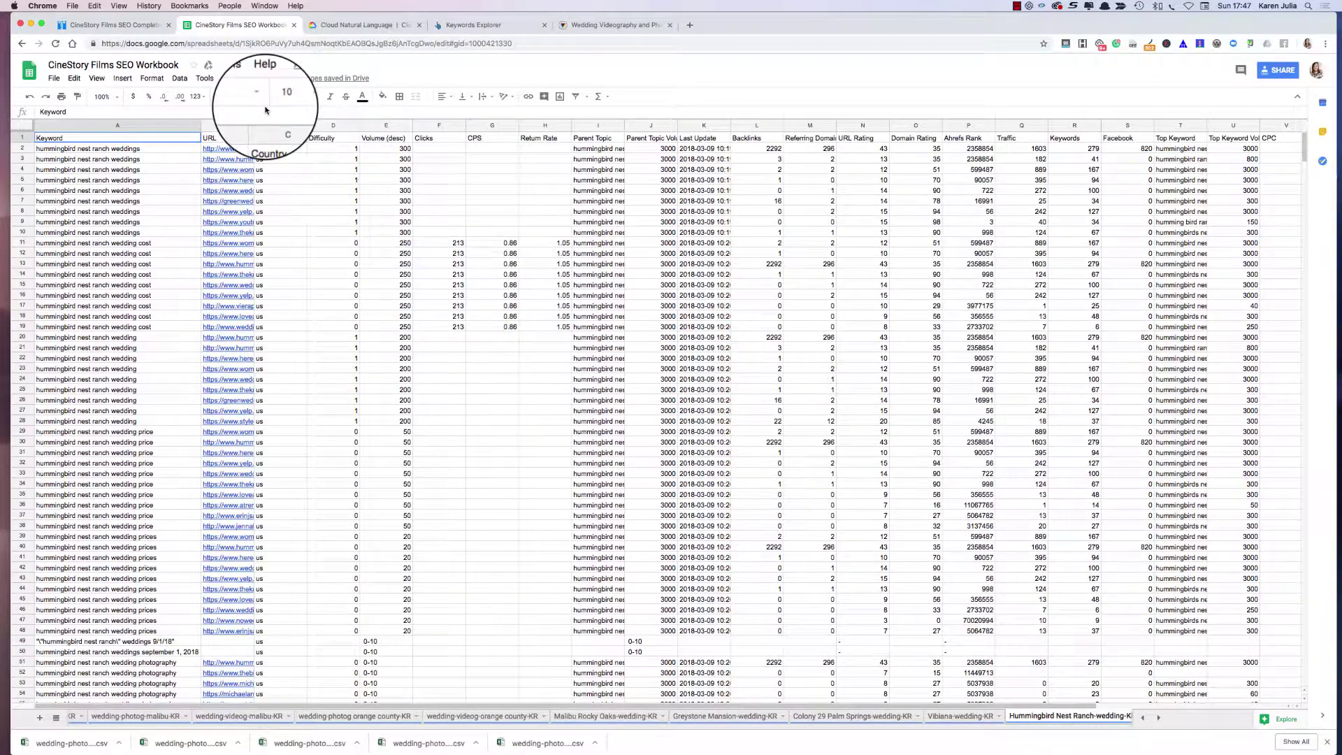
left_click_drag(140, 152, 144, 233)
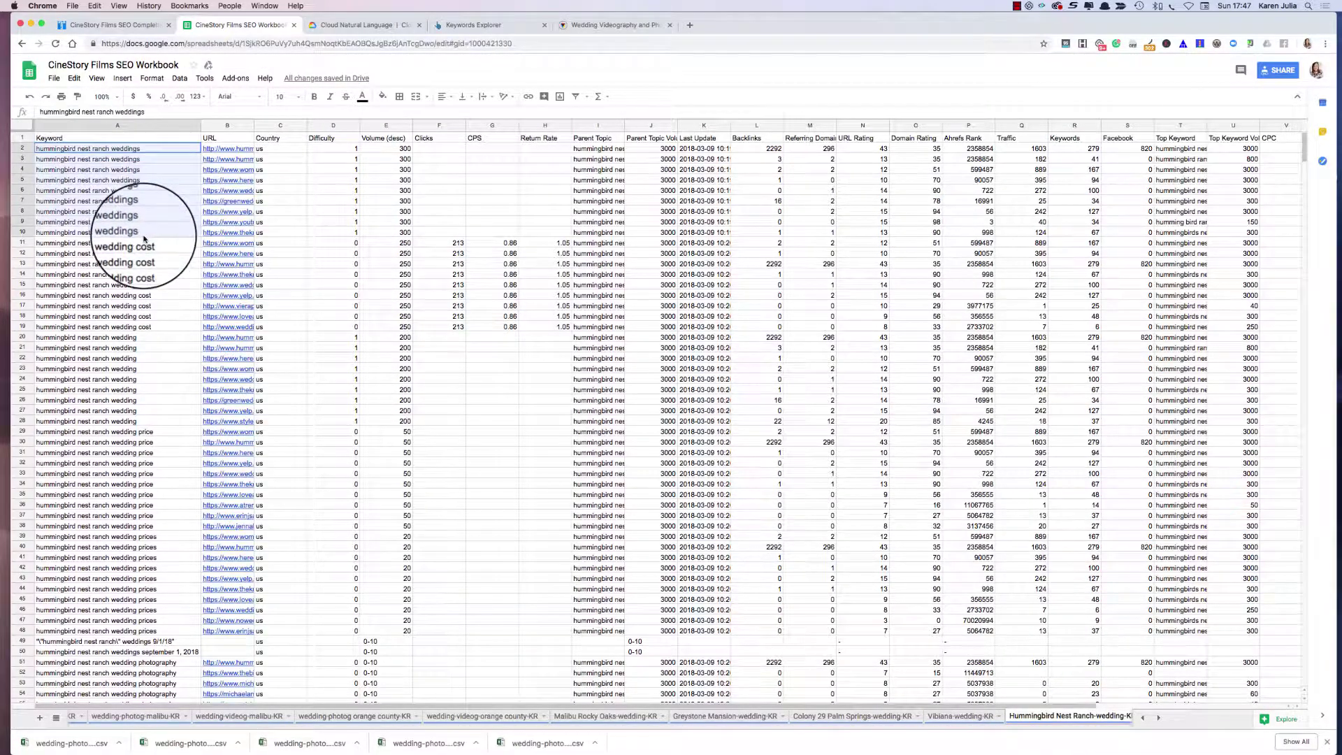
left_click(382, 95)
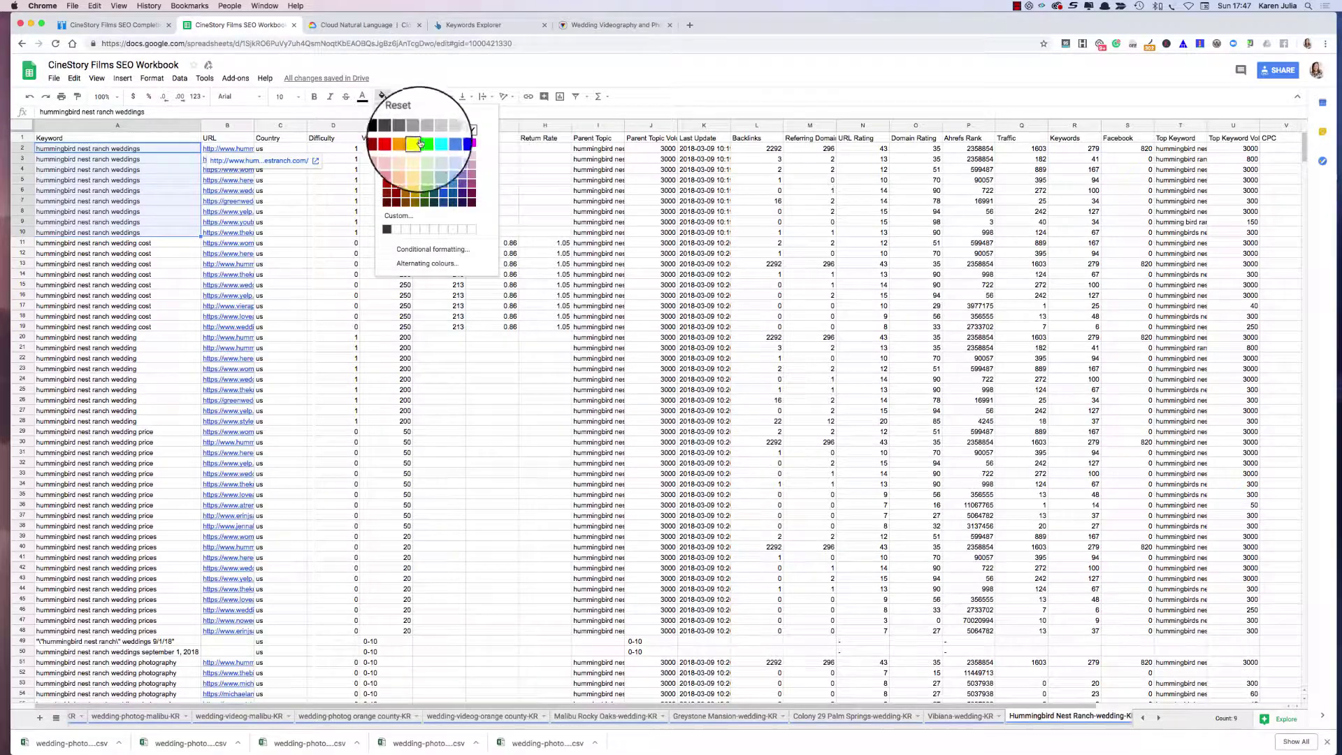
left_click(409, 155)
left_click_drag(334, 148, 386, 232)
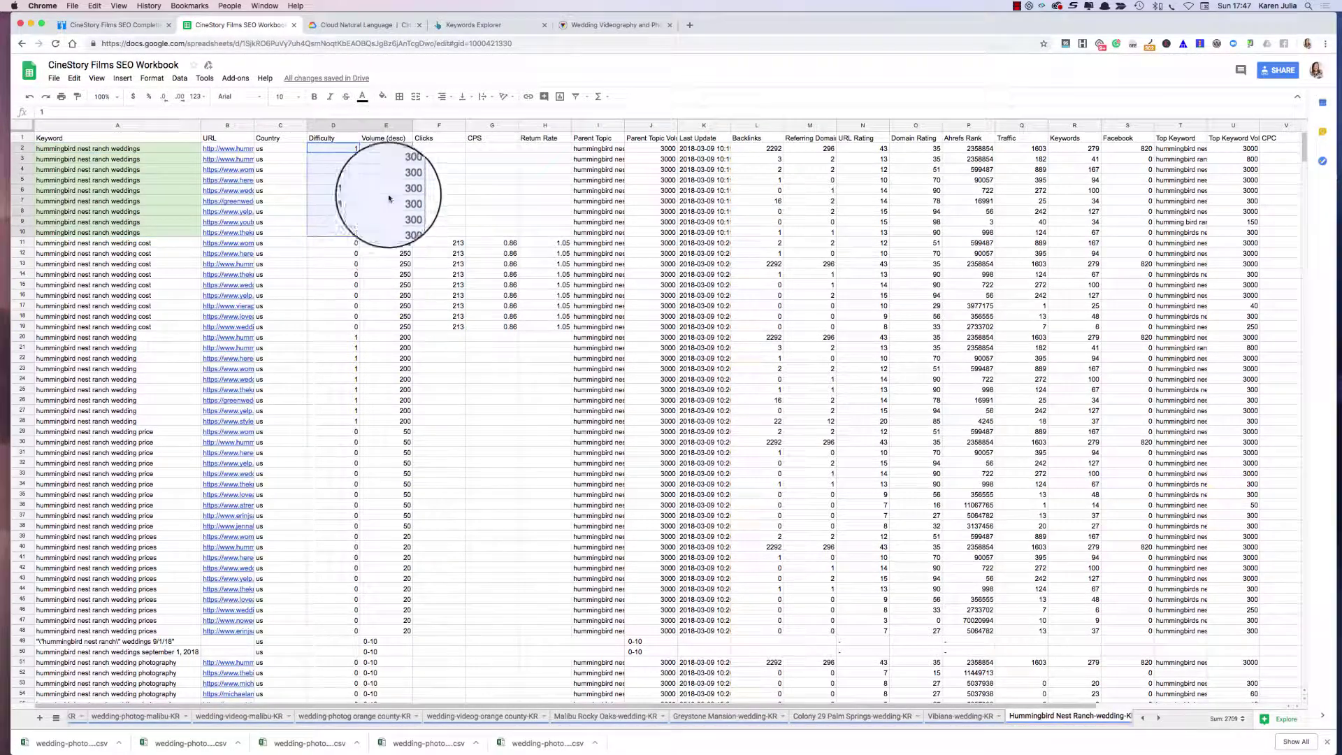
left_click(382, 96)
left_click(421, 157)
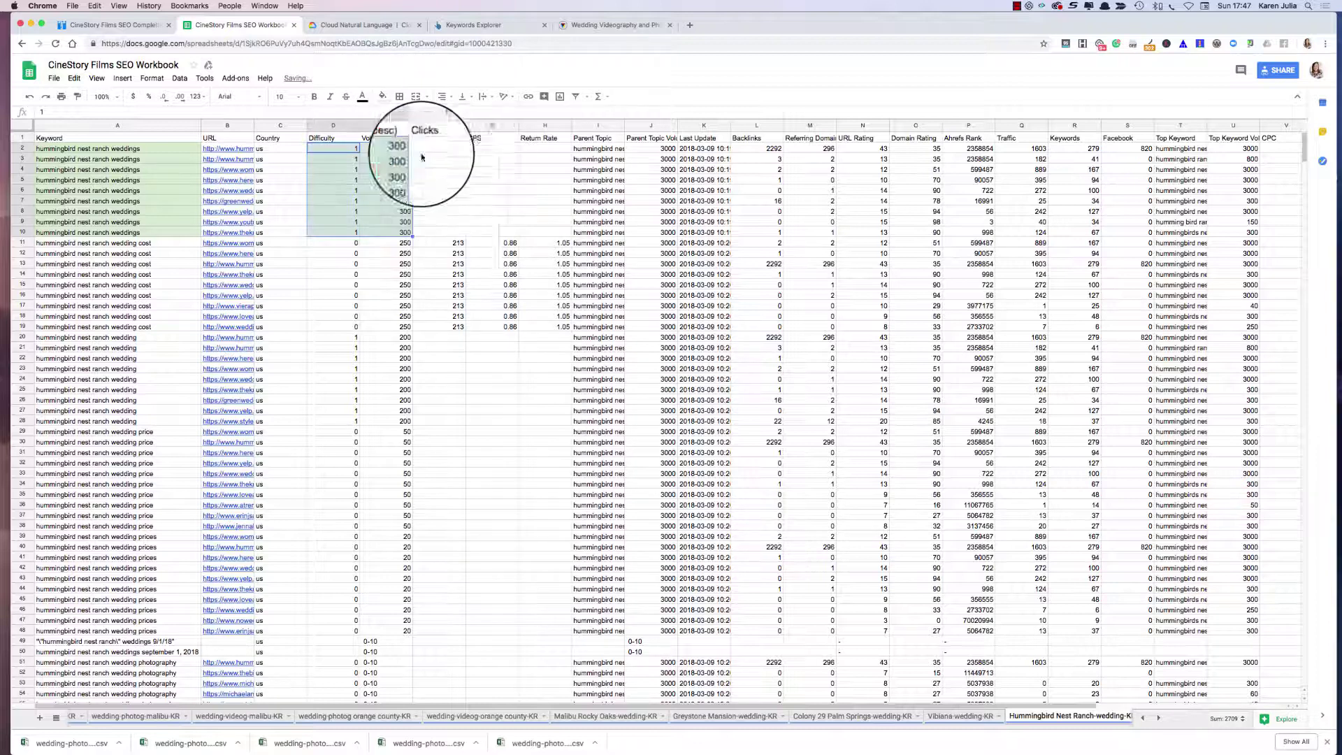
Fill the Hummingbird Nest Ranch sheet's Backlinks and Referring Domains cells in rows 2–10 with light blue and widen its URL column.
left_click(762, 148)
left_click_drag(795, 224, 794, 233)
left_click(383, 96)
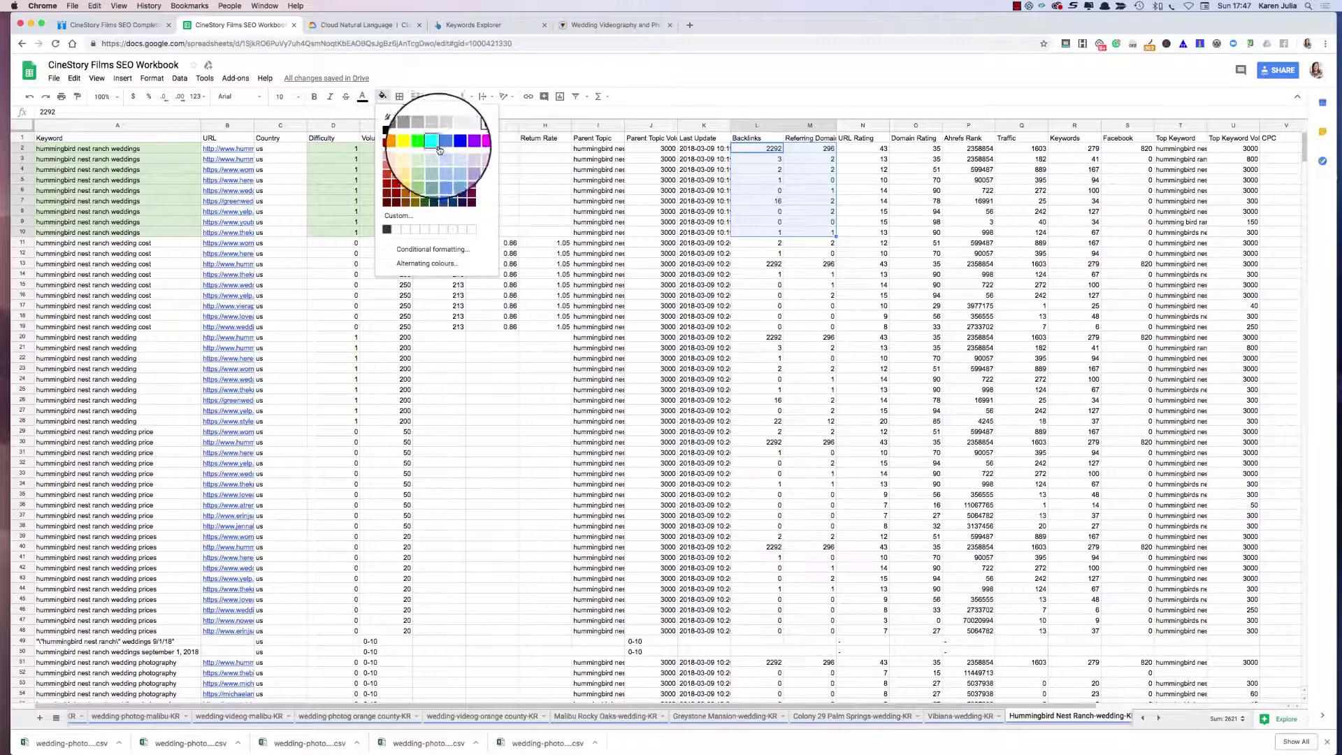
left_click(451, 157)
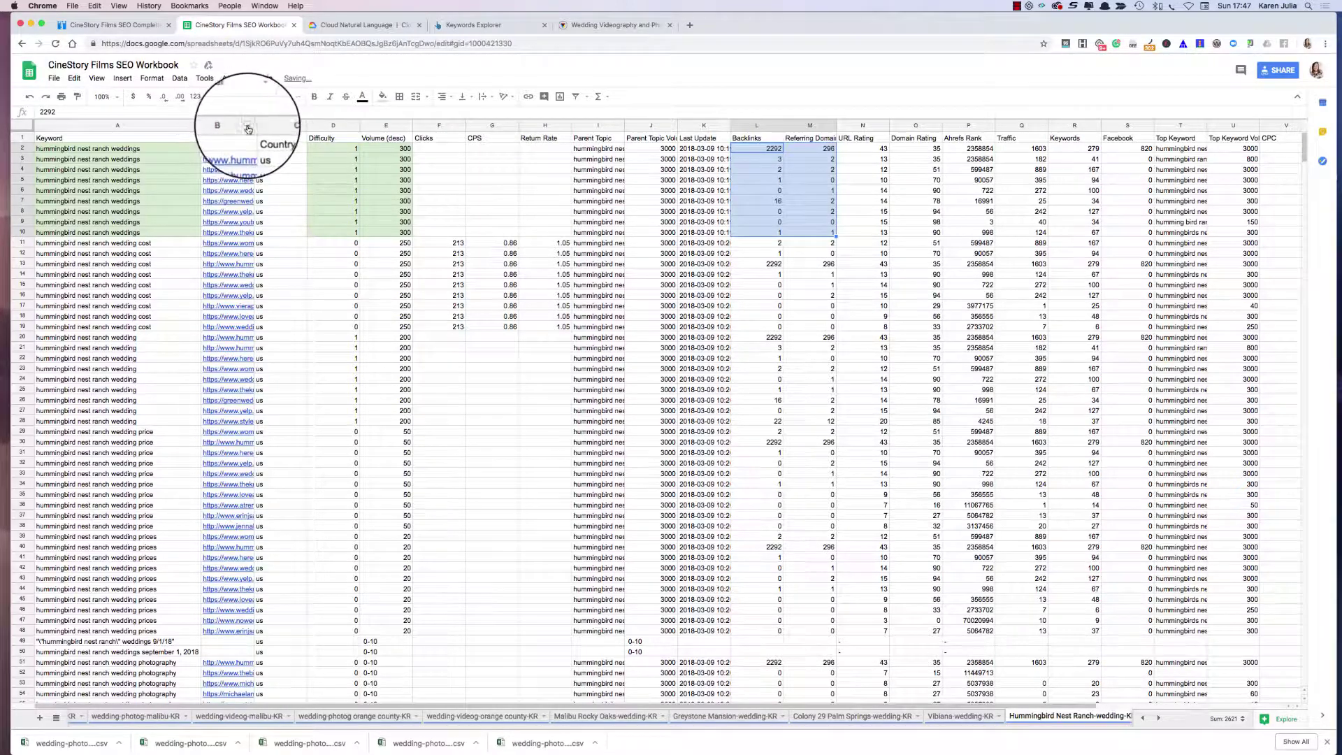
left_click_drag(253, 125, 429, 137)
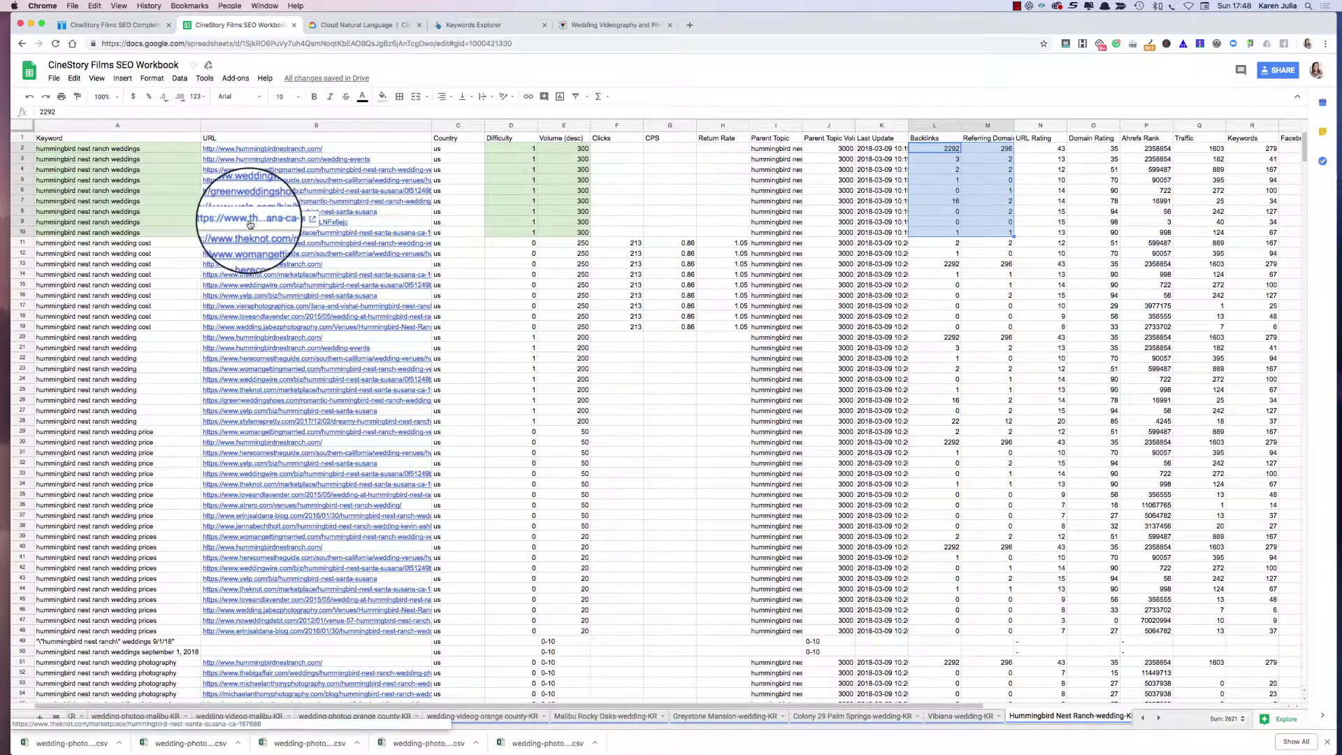
Return to the Vibiana-wedding-KR sheet and widen its URL column so the links are readable.
left_click(955, 716)
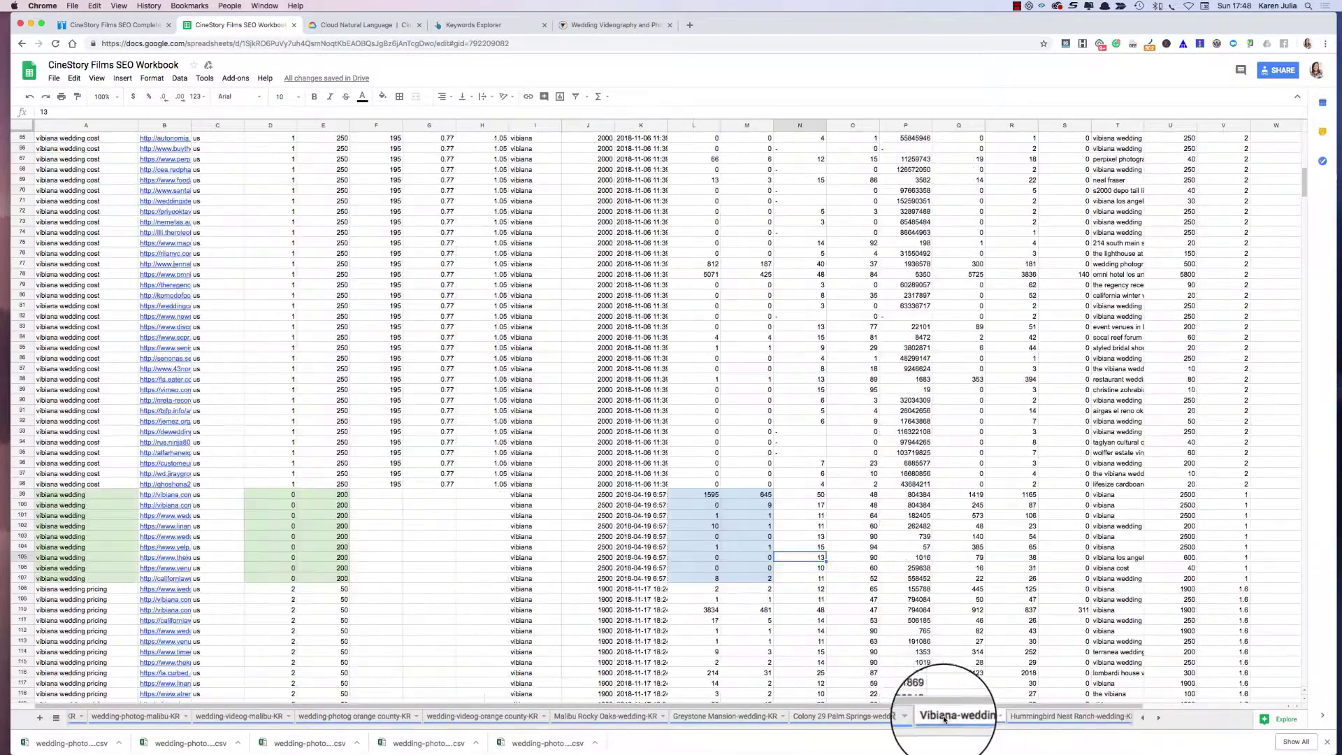
left_click(831, 717)
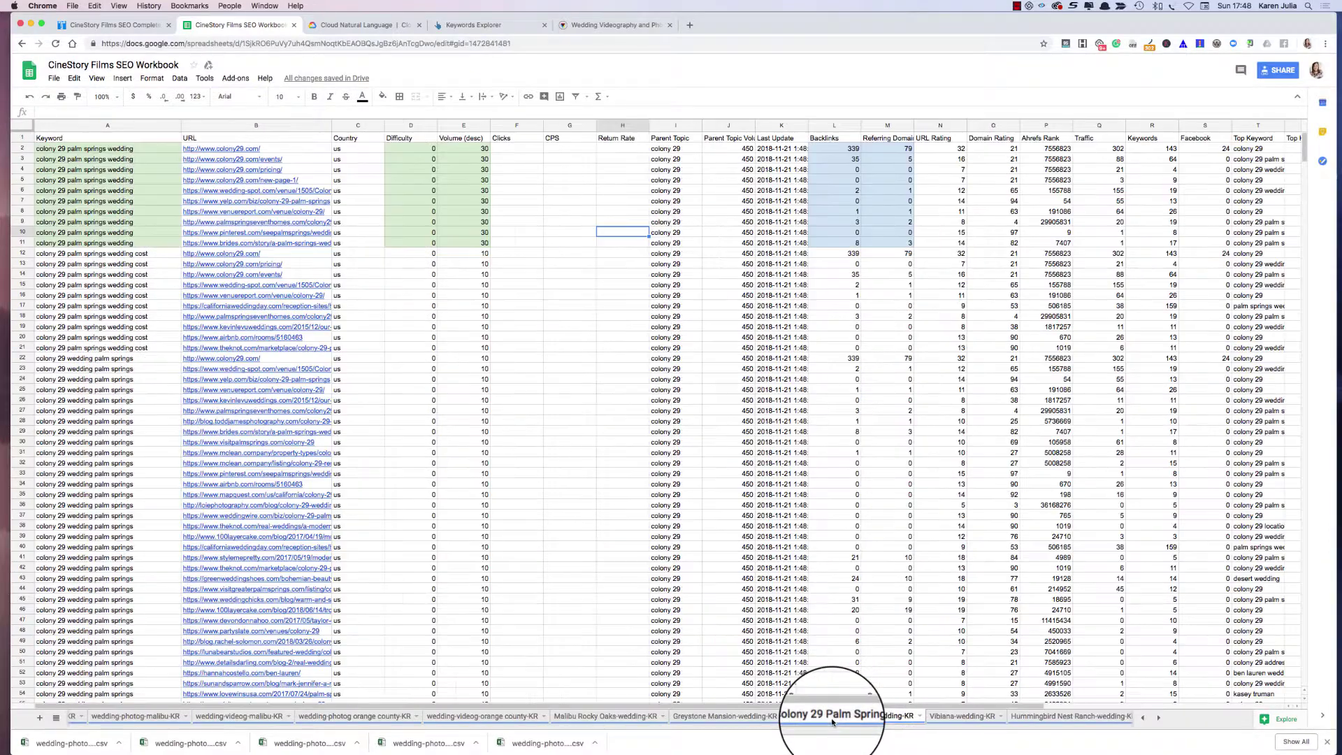
left_click(961, 715)
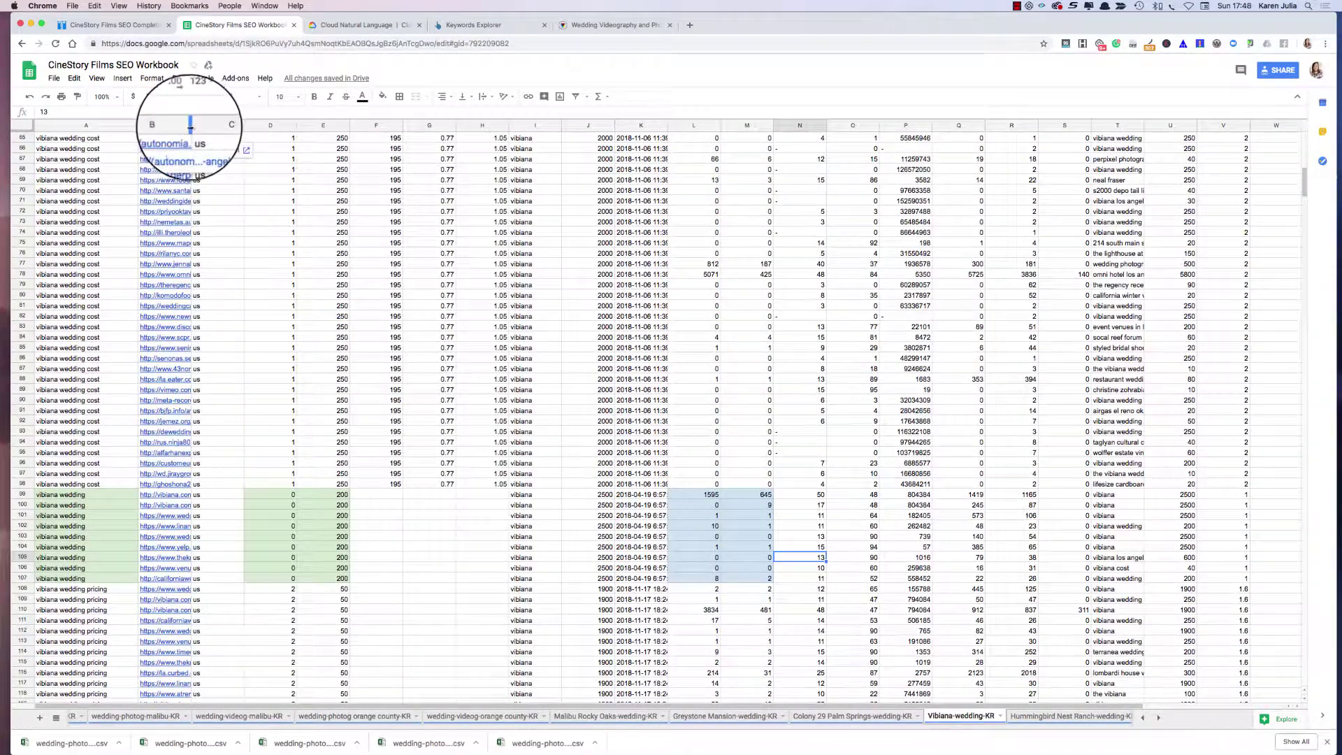
left_click_drag(191, 127, 311, 126)
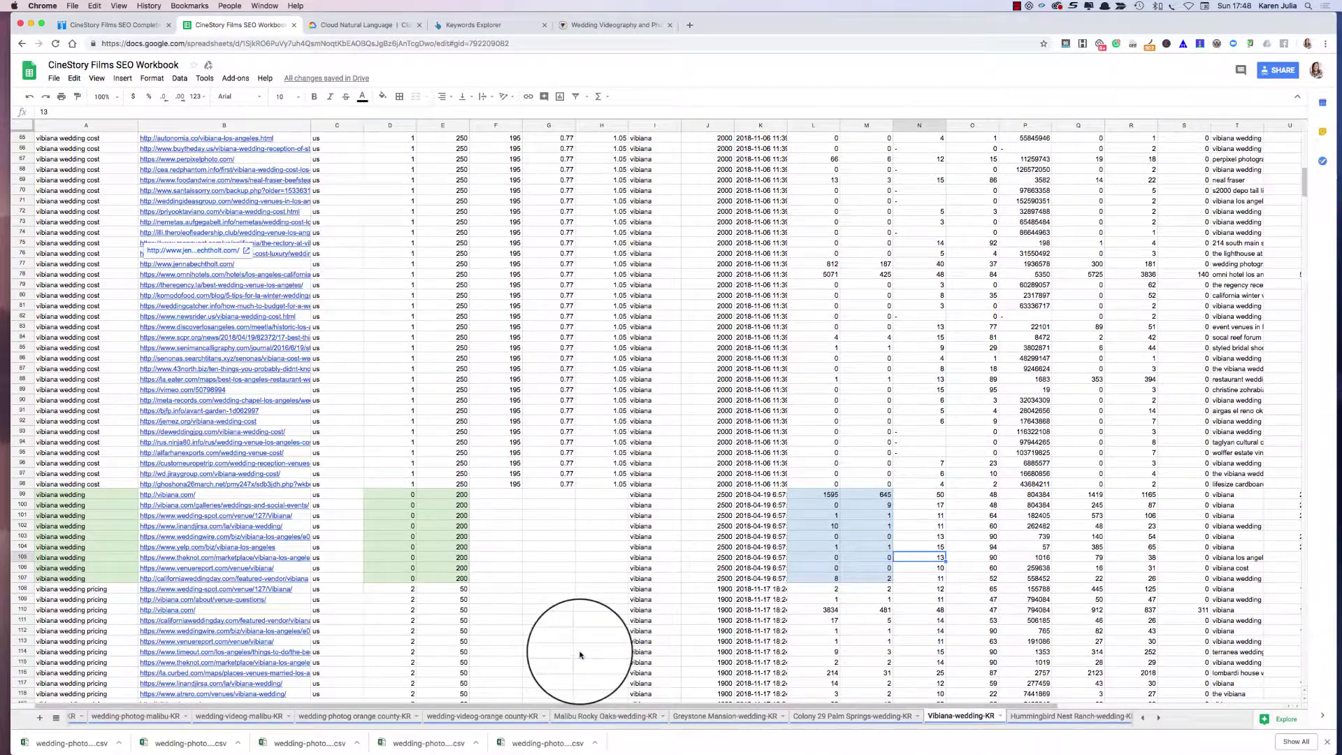
scroll(951, 716, "right", 5)
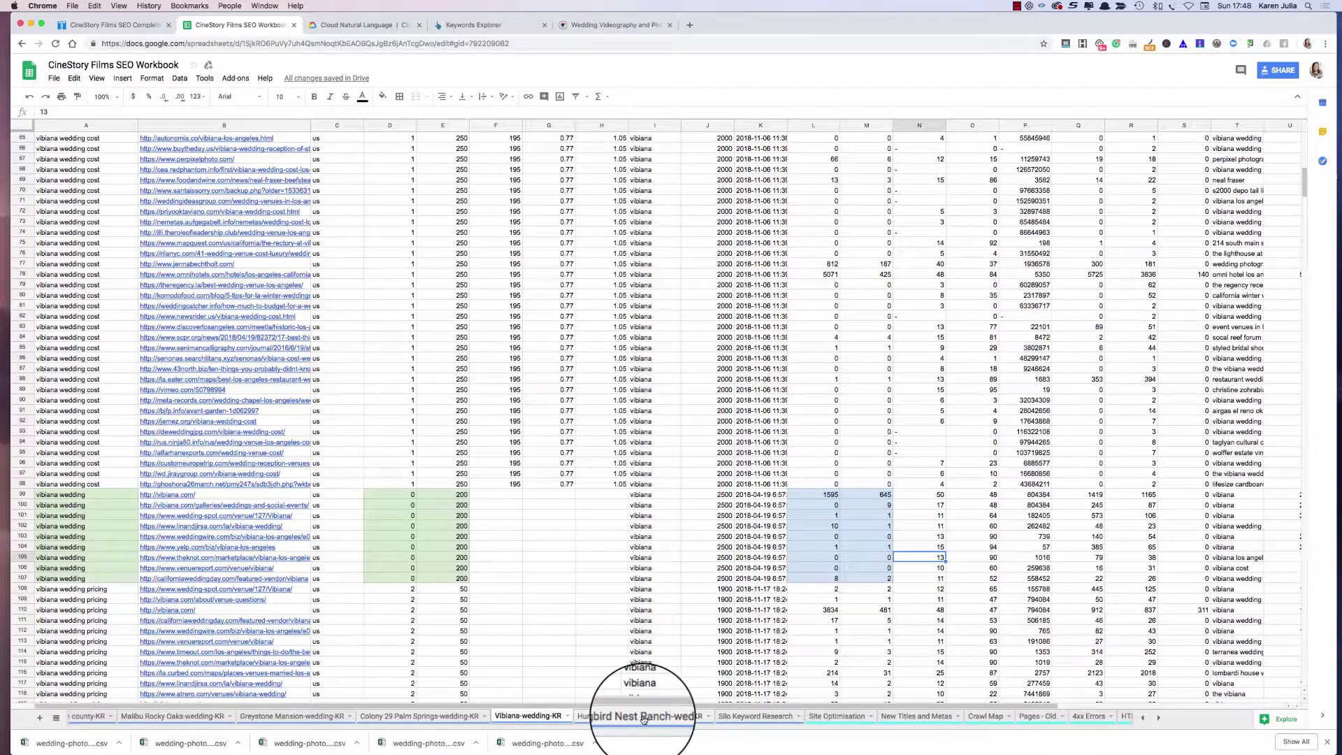
scroll(632, 720, "left", 5)
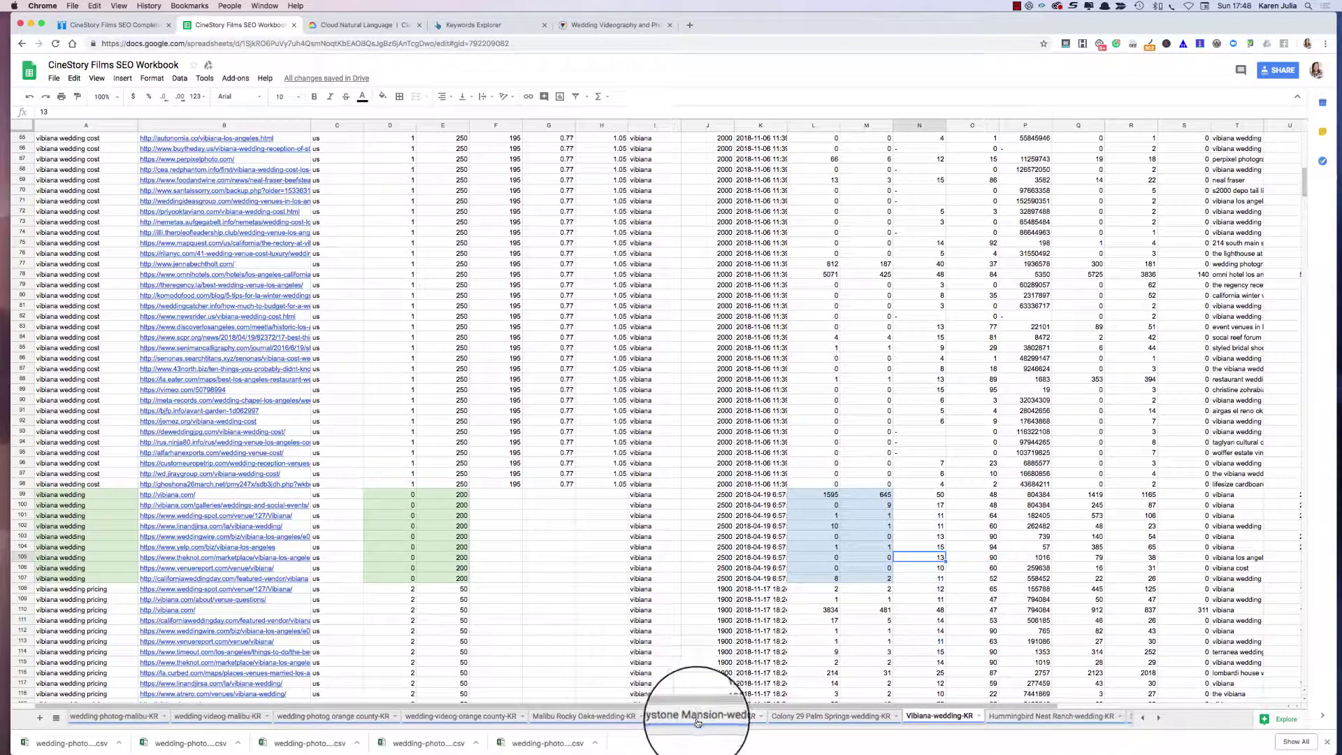
scroll(697, 722, "left", 2)
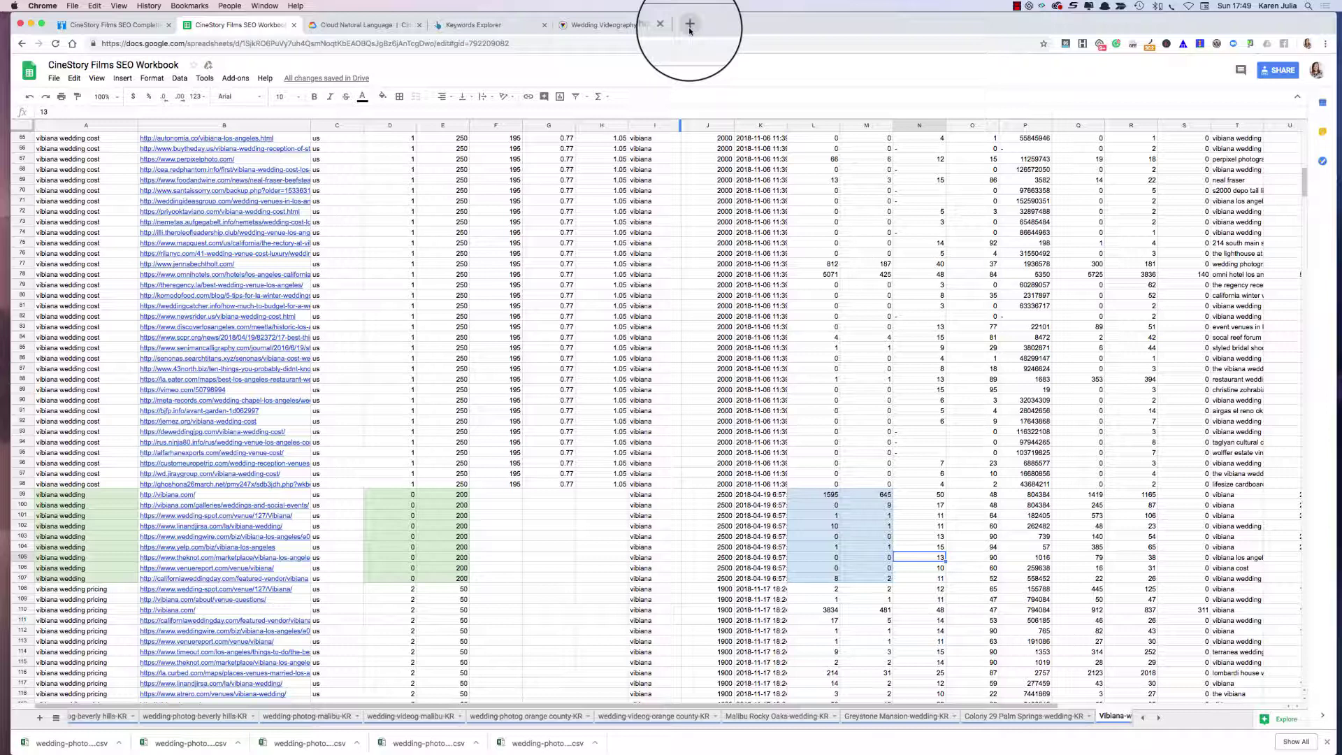
Search Google for "wedding planning tips" in a new browser tab to view its related keywords.
left_click(689, 27)
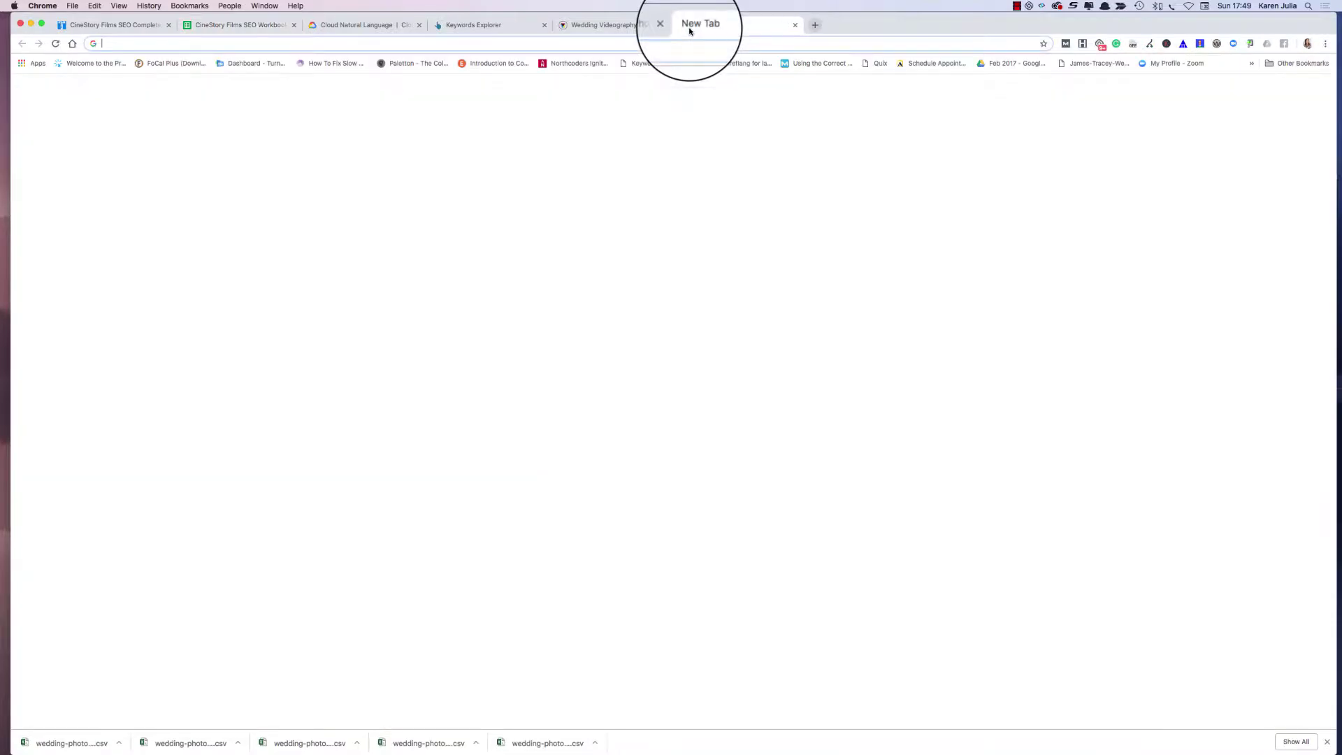
type("WEDDI")
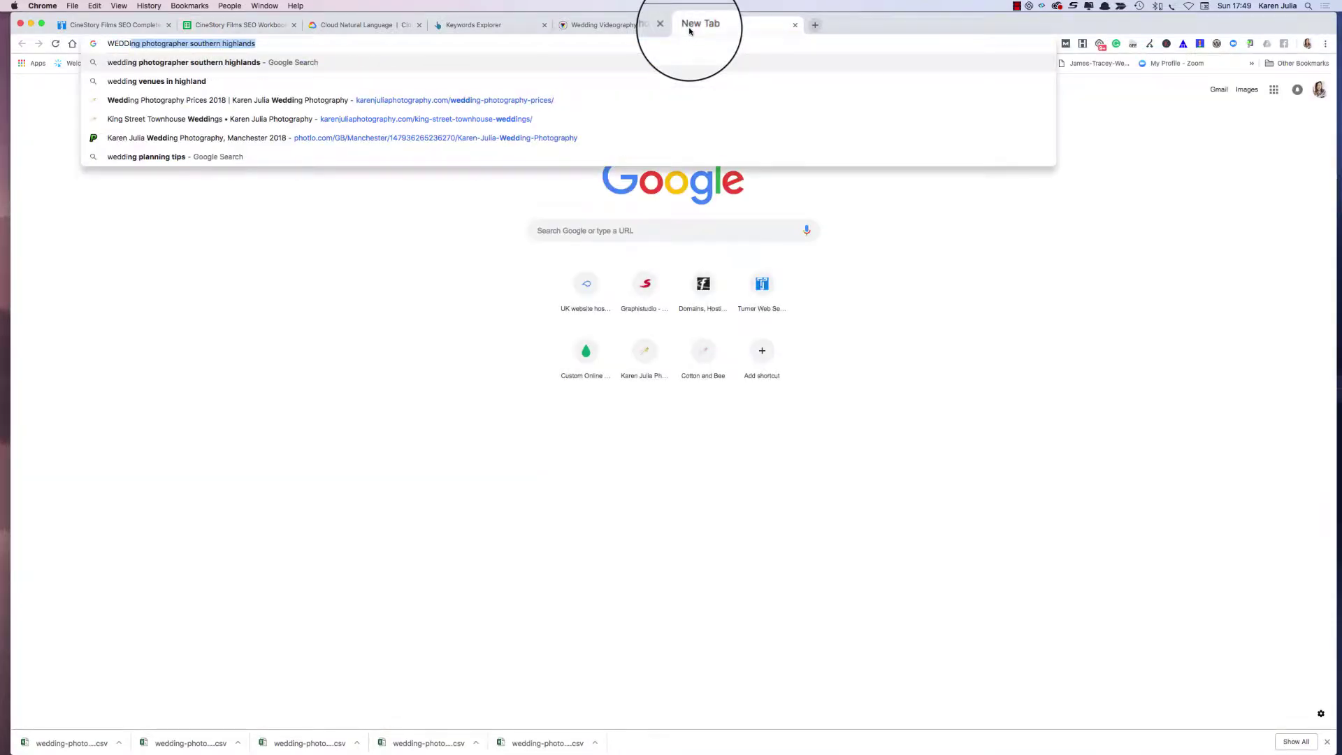
type("NG pla")
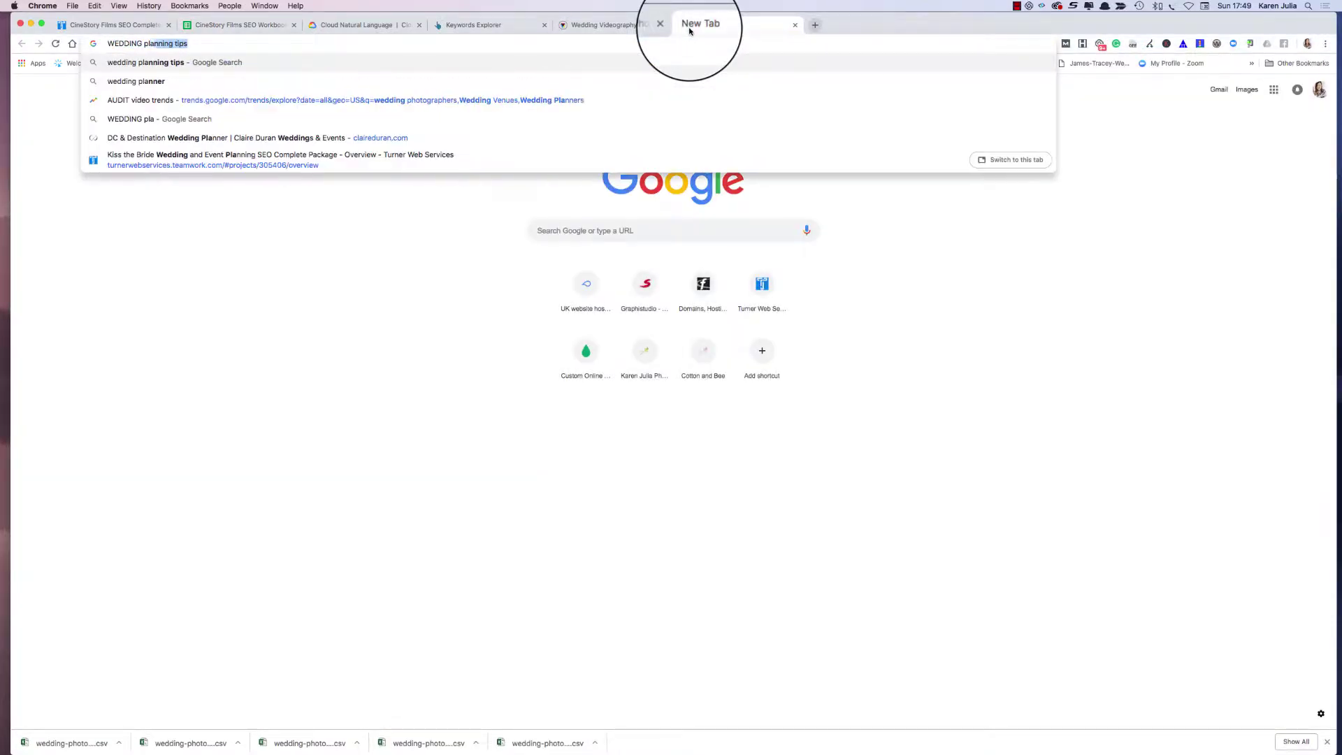
type("nning tips")
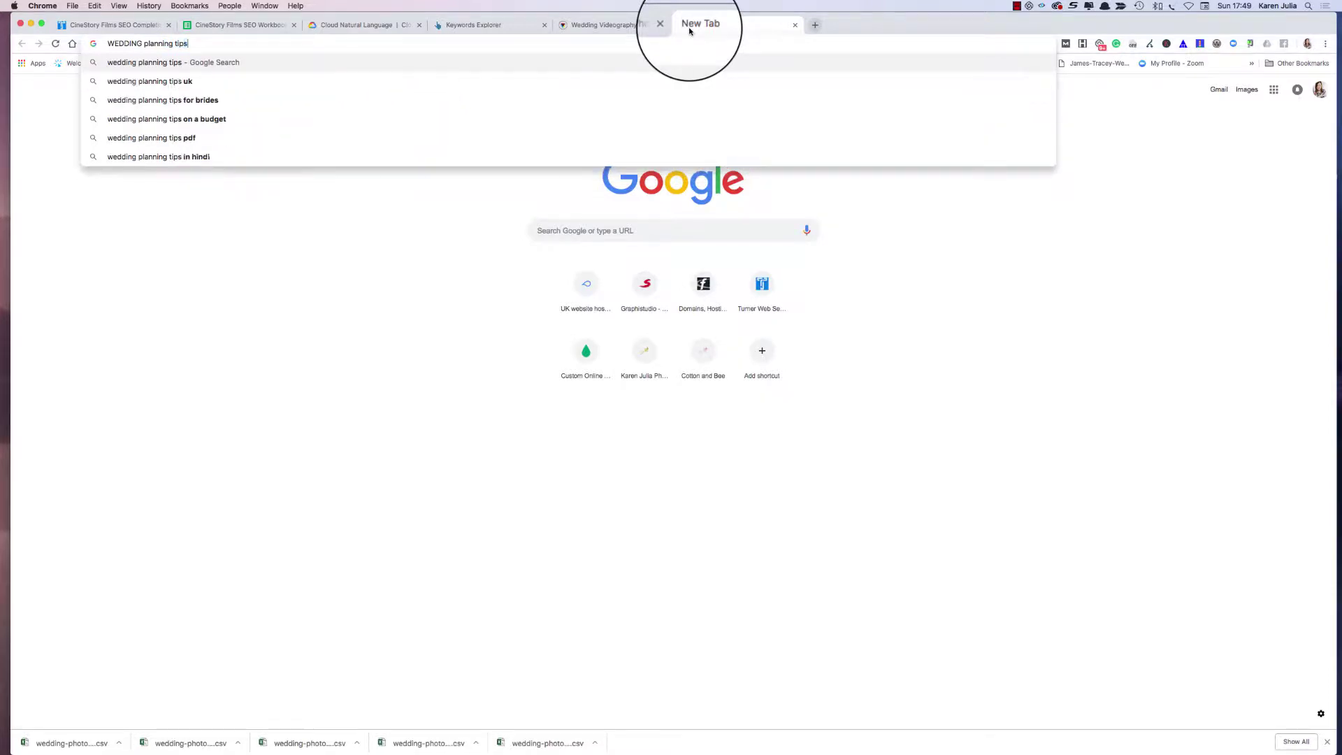
key("Return")
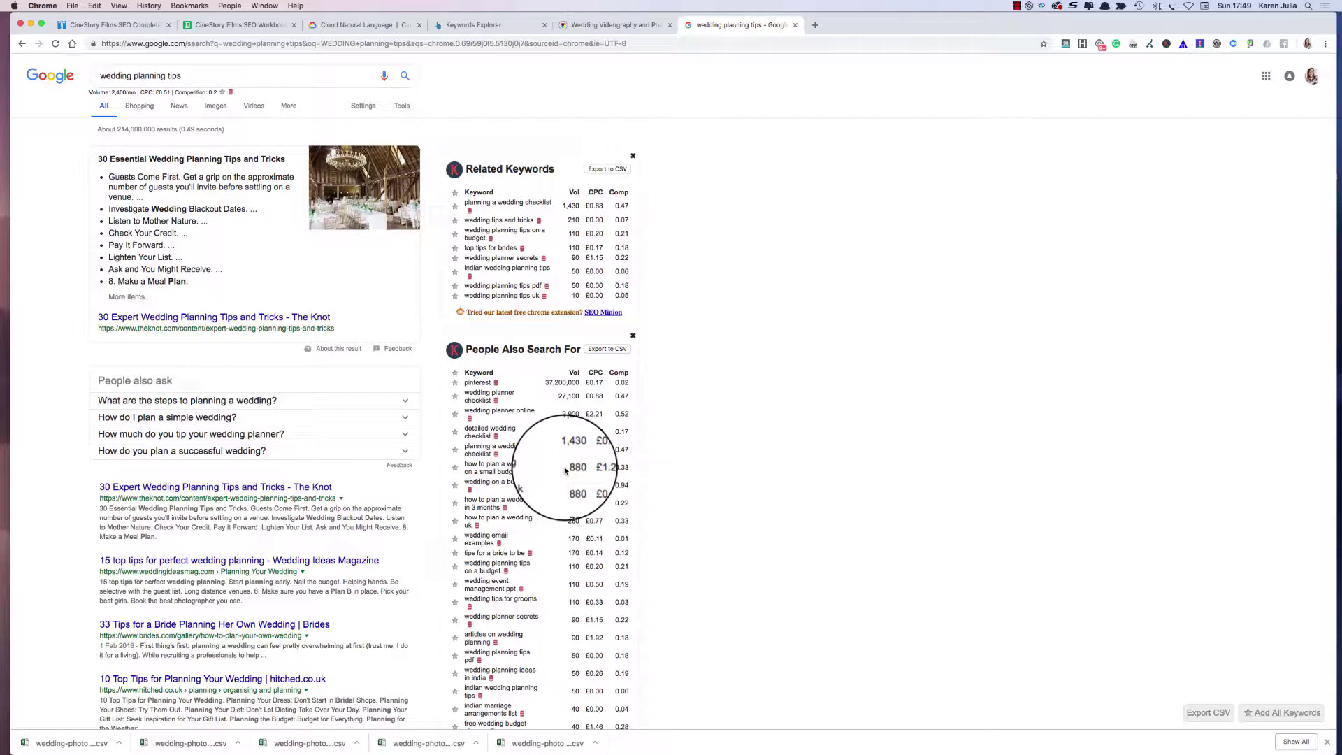
Switch to the CineStory Films project in Teamwork and mark the Keyword Research Video task as complete.
left_click(148, 26)
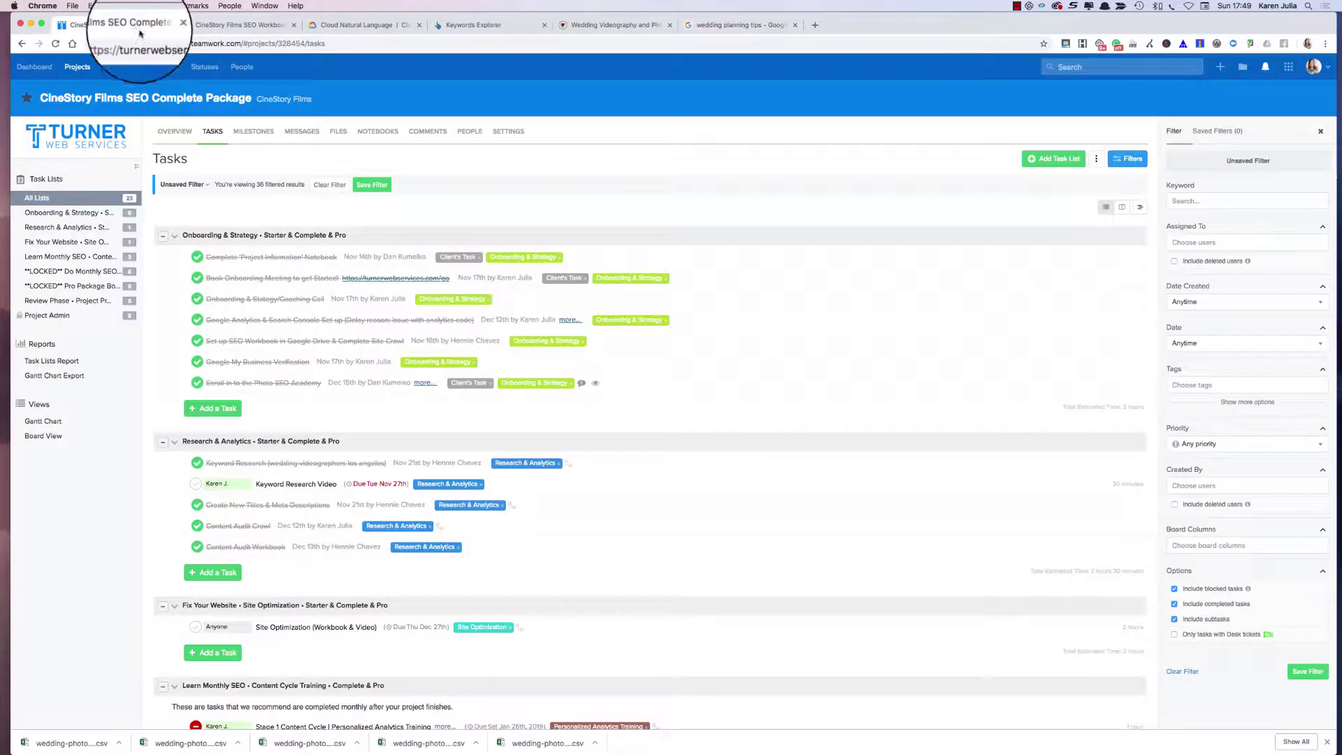
left_click(195, 486)
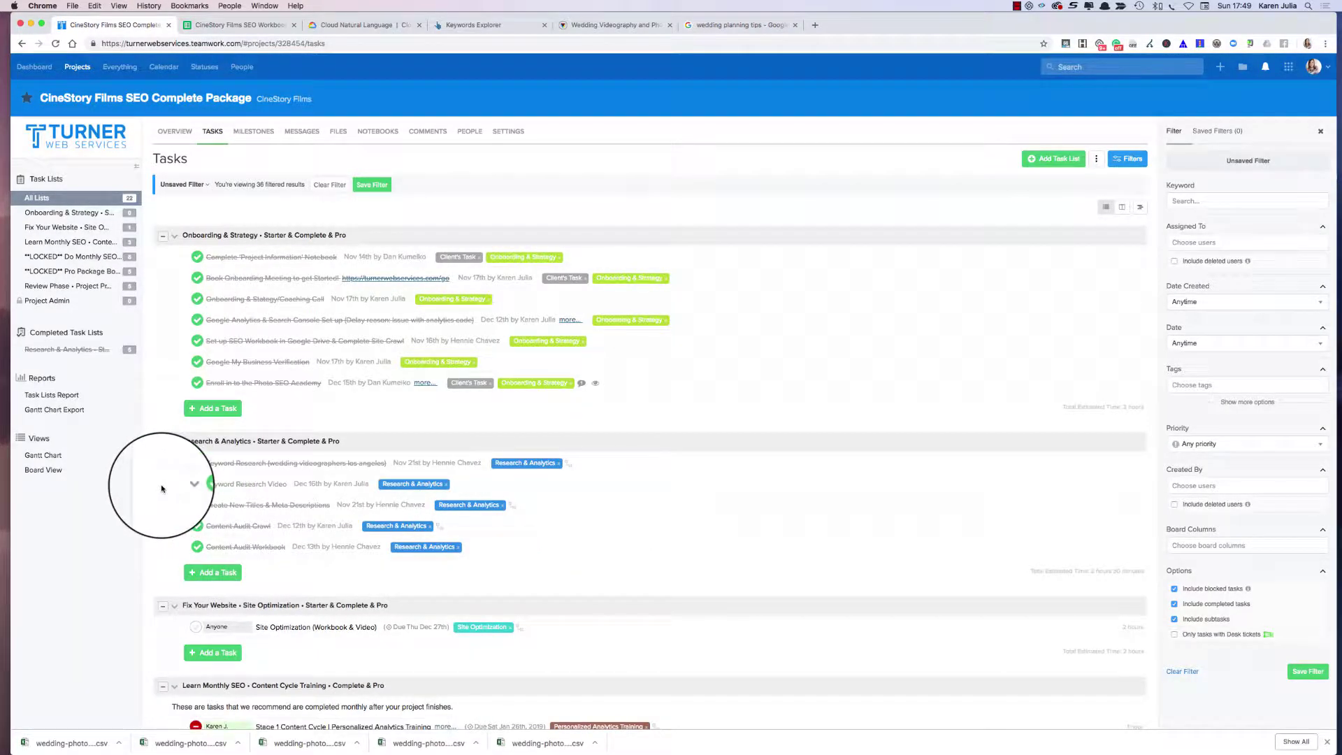
Open the Site Optimization (Workbook & Video) task for editing and assign it to the third Turner Web Services member listed.
scroll(161, 488, "down", 3)
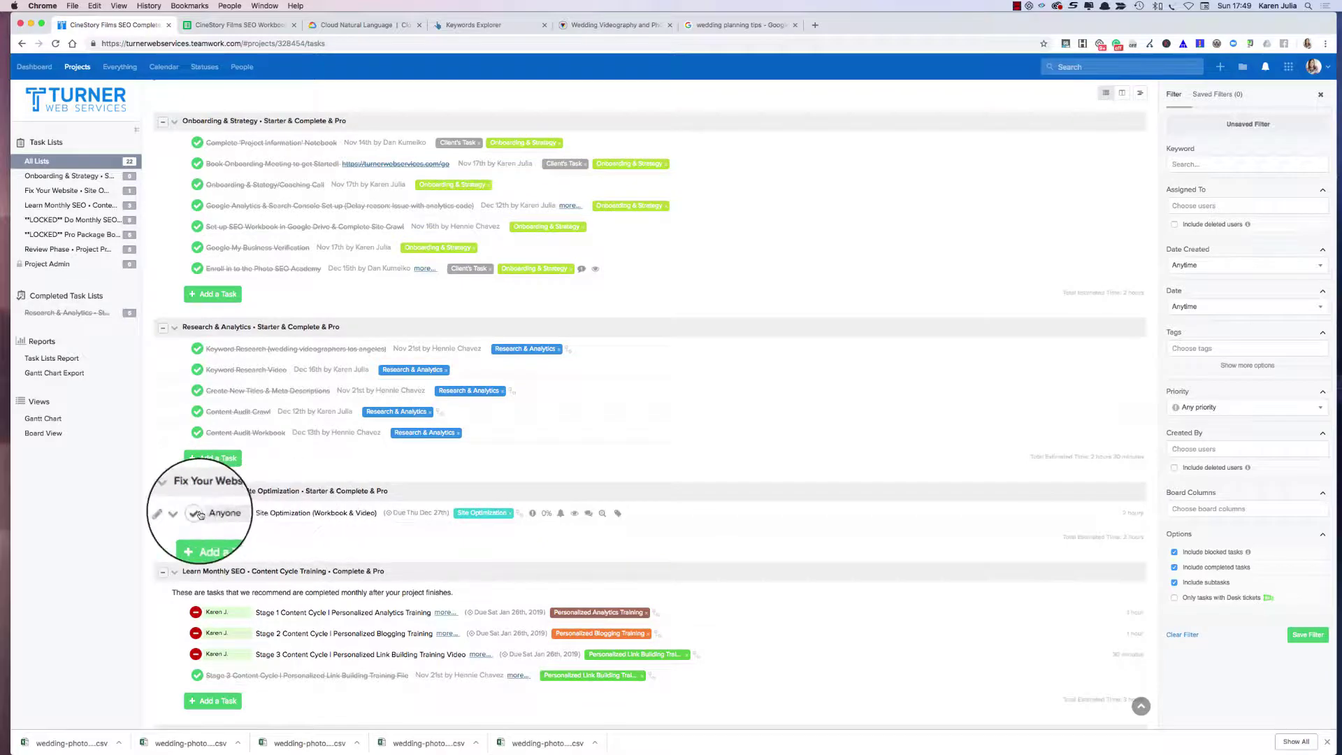
left_click(180, 514)
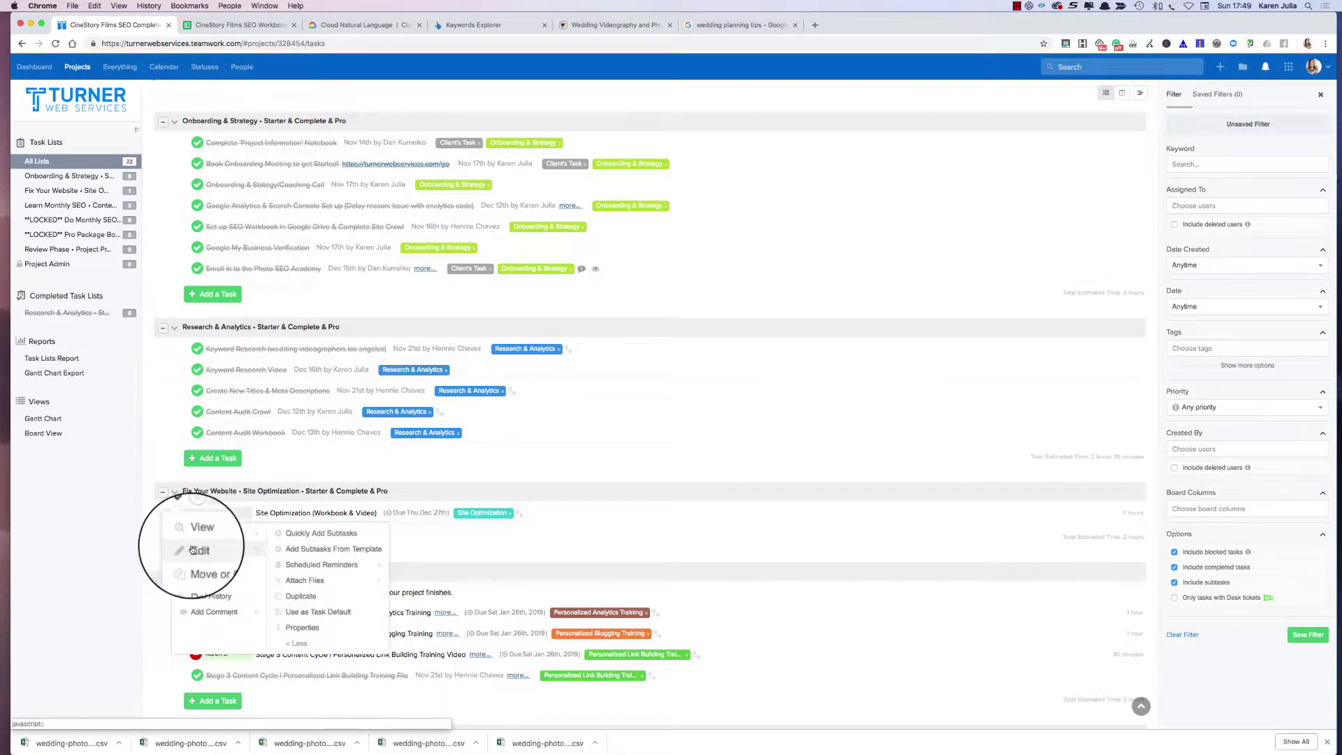
left_click(193, 550)
left_click(230, 569)
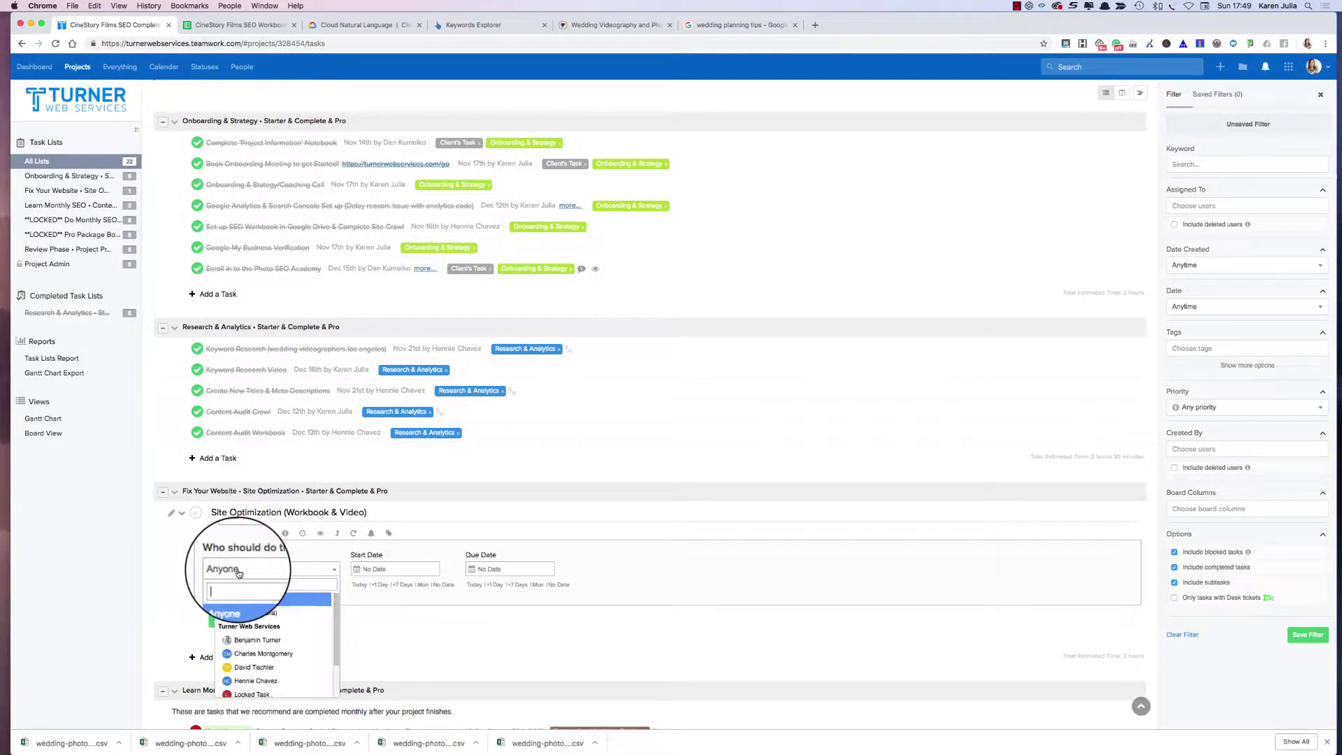
left_click(245, 670)
Set the Site Optimization task's start date to 16.12.2018 and due date to 23.12.2018, and save the changes.
left_click(369, 570)
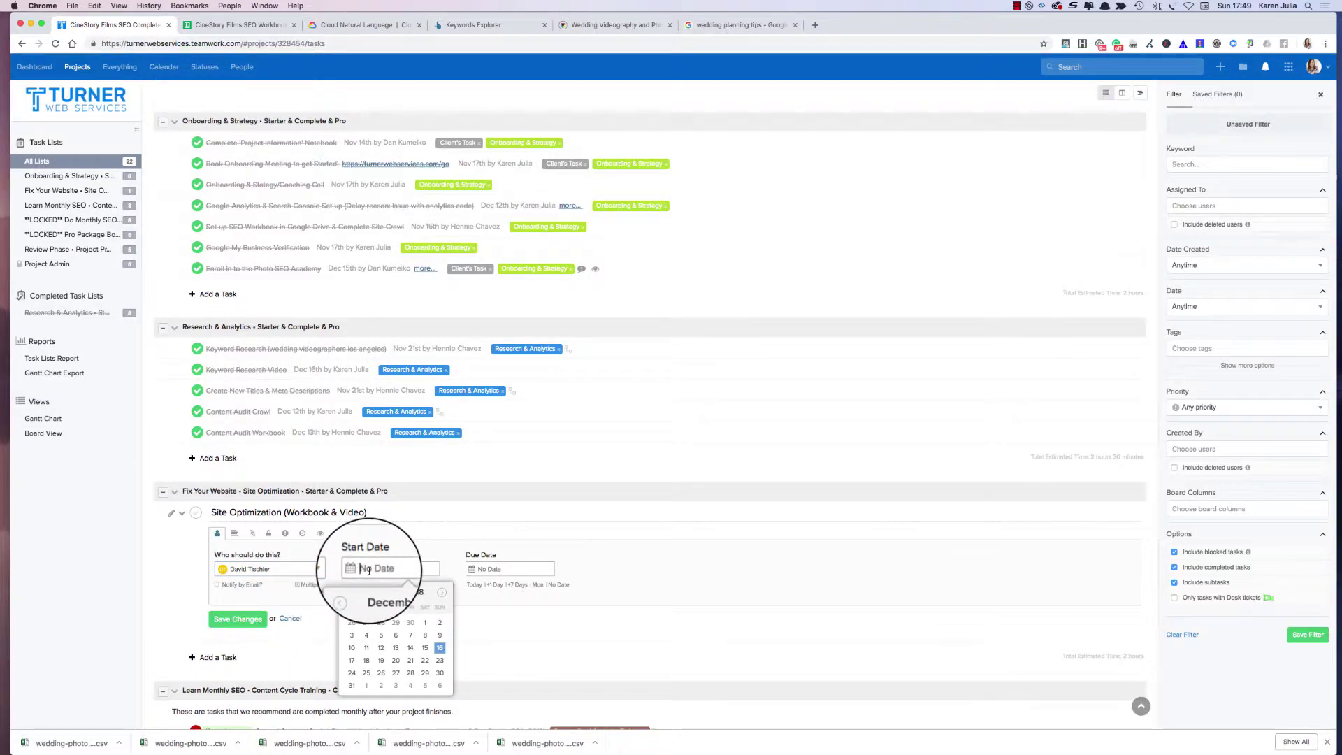
left_click(439, 647)
left_click(500, 568)
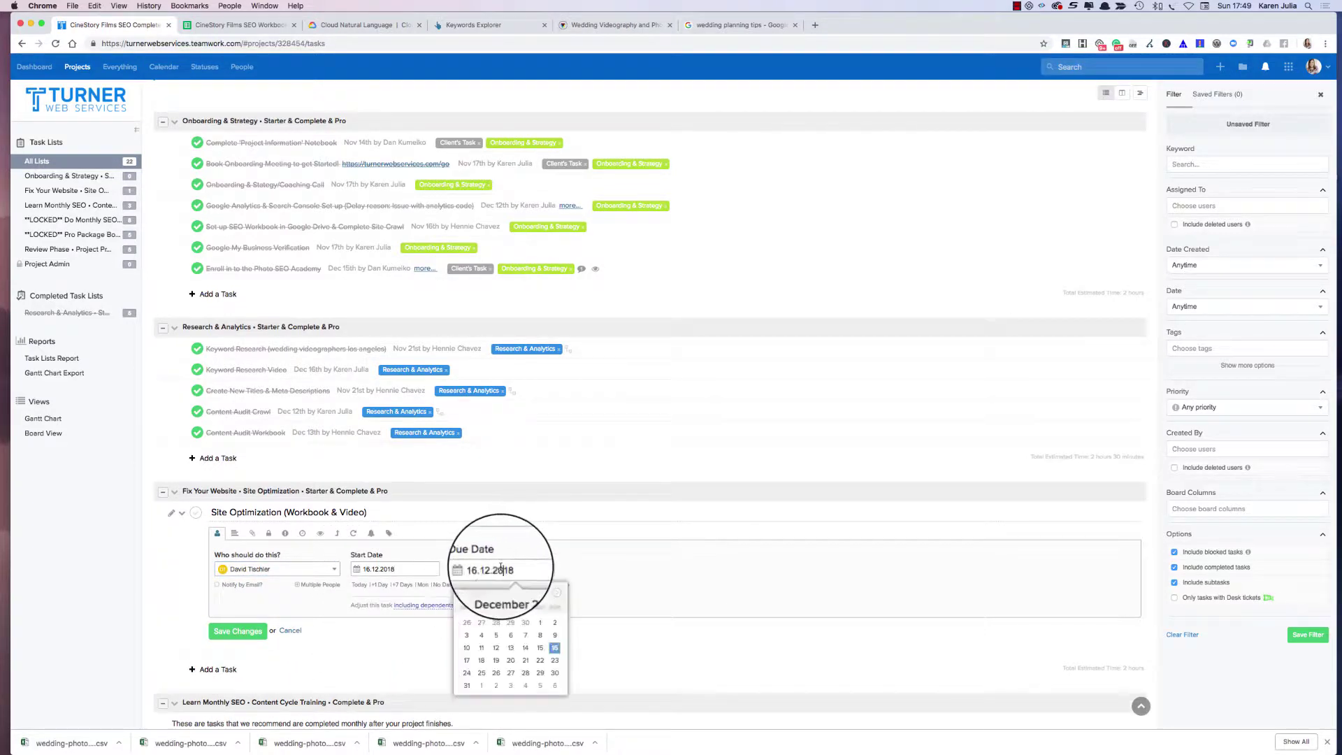
left_click(554, 660)
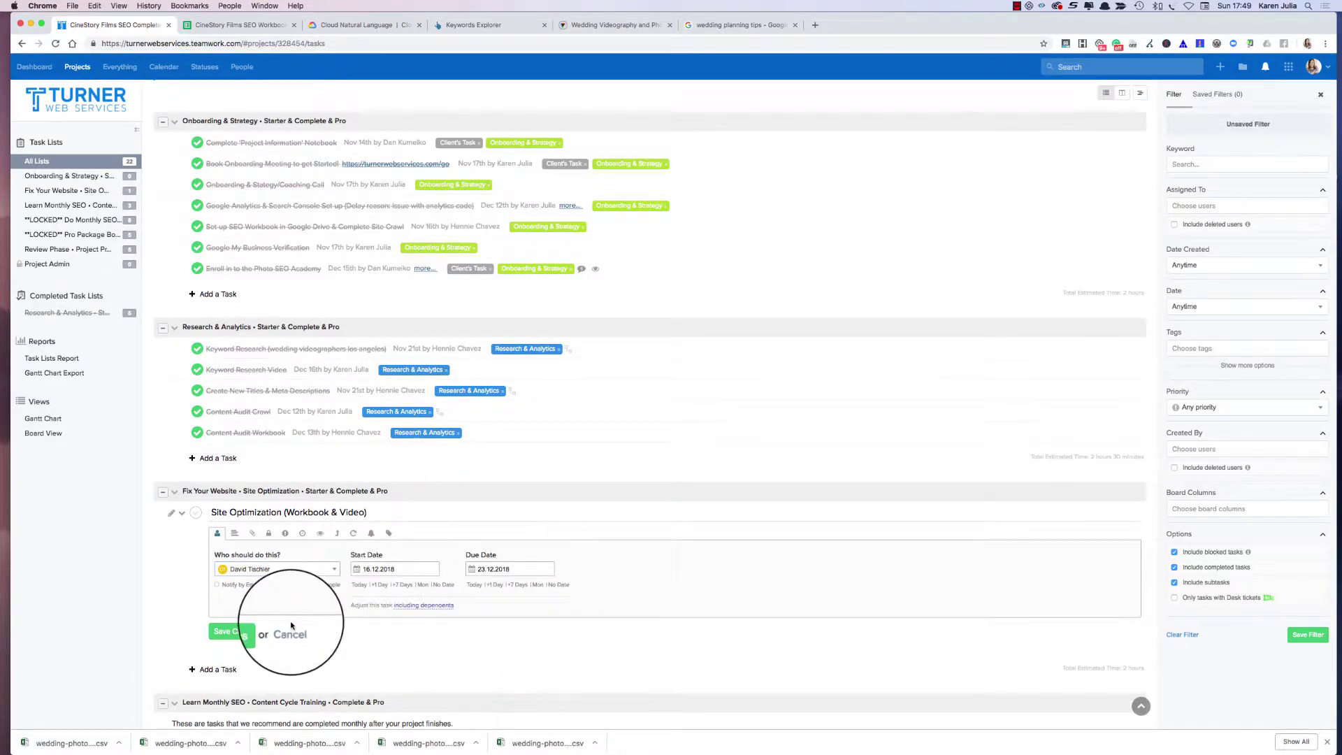
left_click(229, 630)
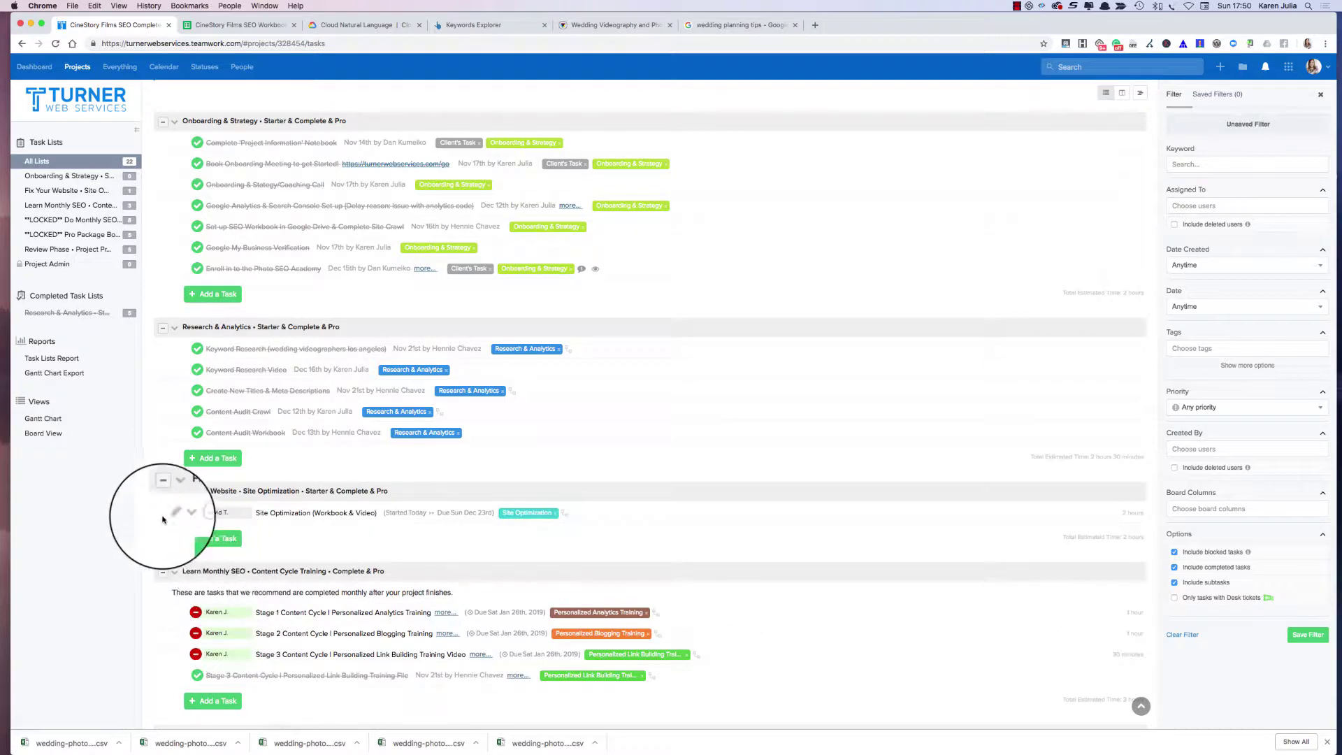
Switch to the Google Cloud Natural Language page to review the entity analysis of the wedding videographer text.
scroll(158, 513, "up", 2)
scroll(158, 513, "up", 2)
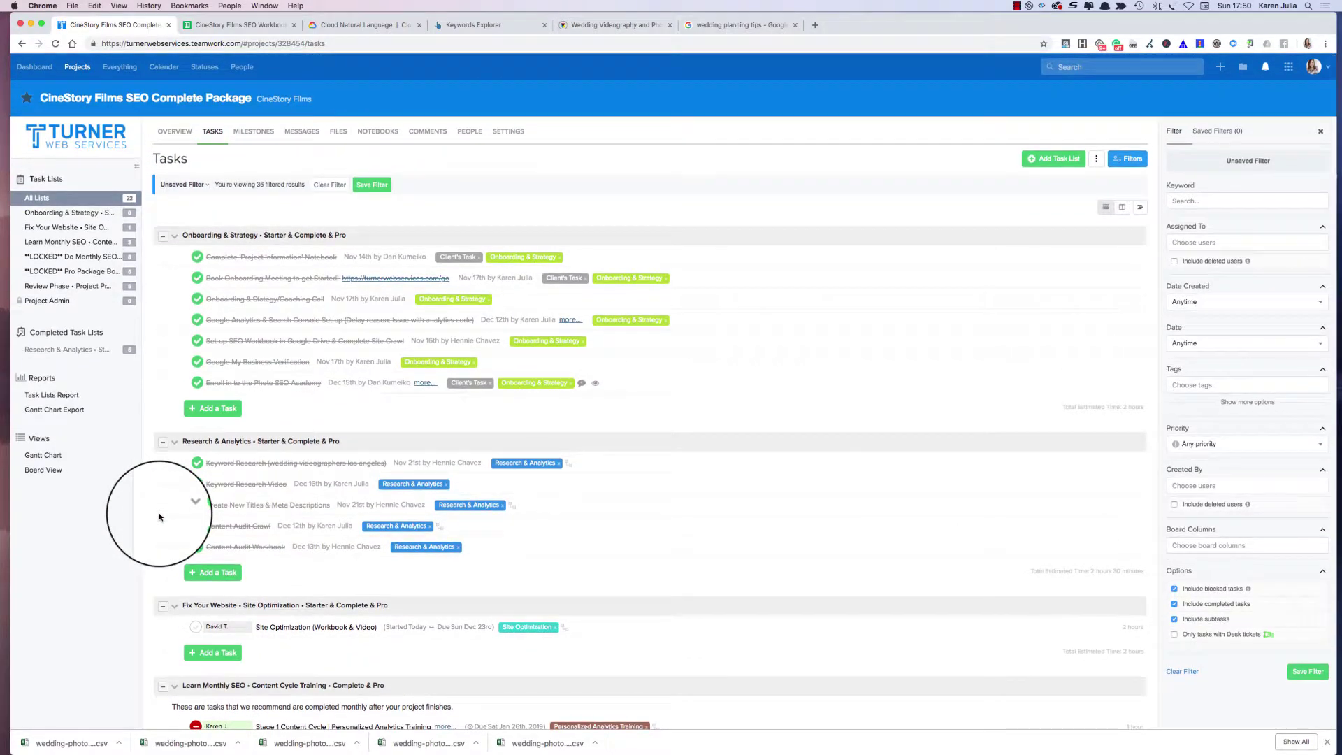
left_click(360, 25)
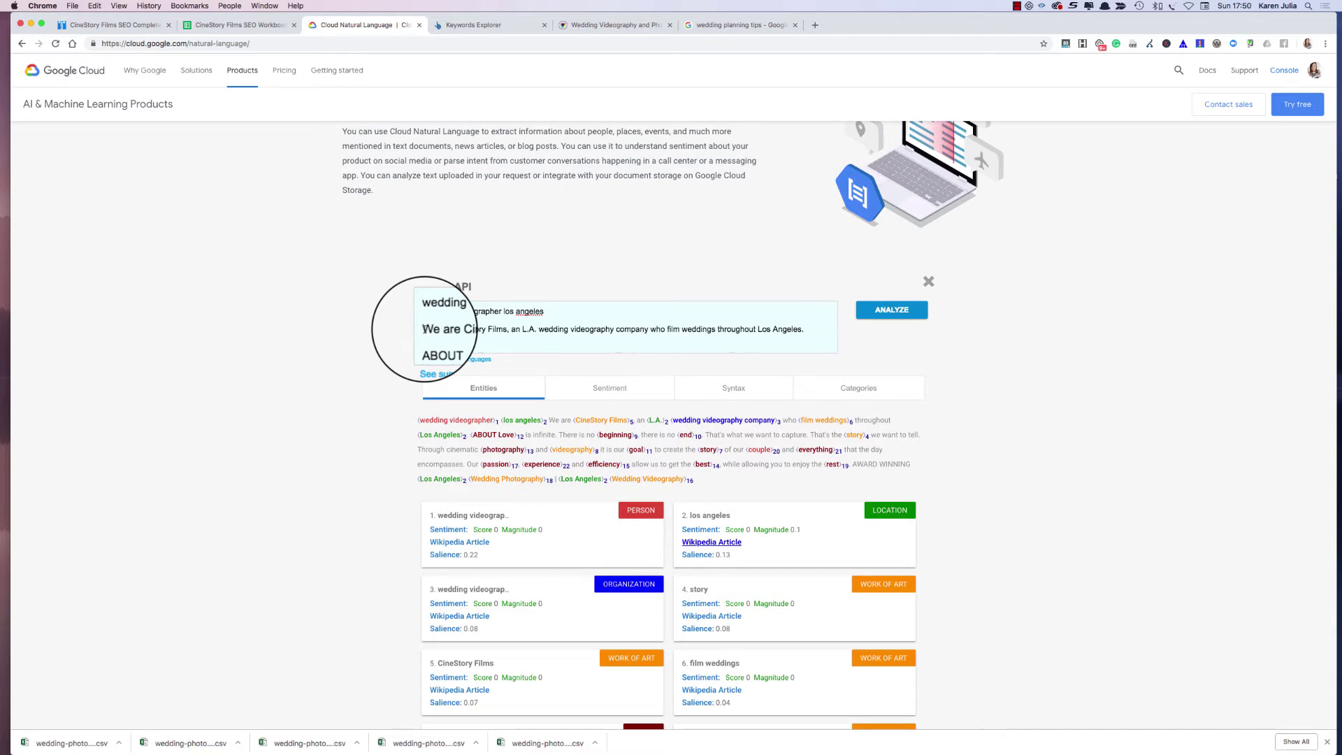
left_click(1016, 5)
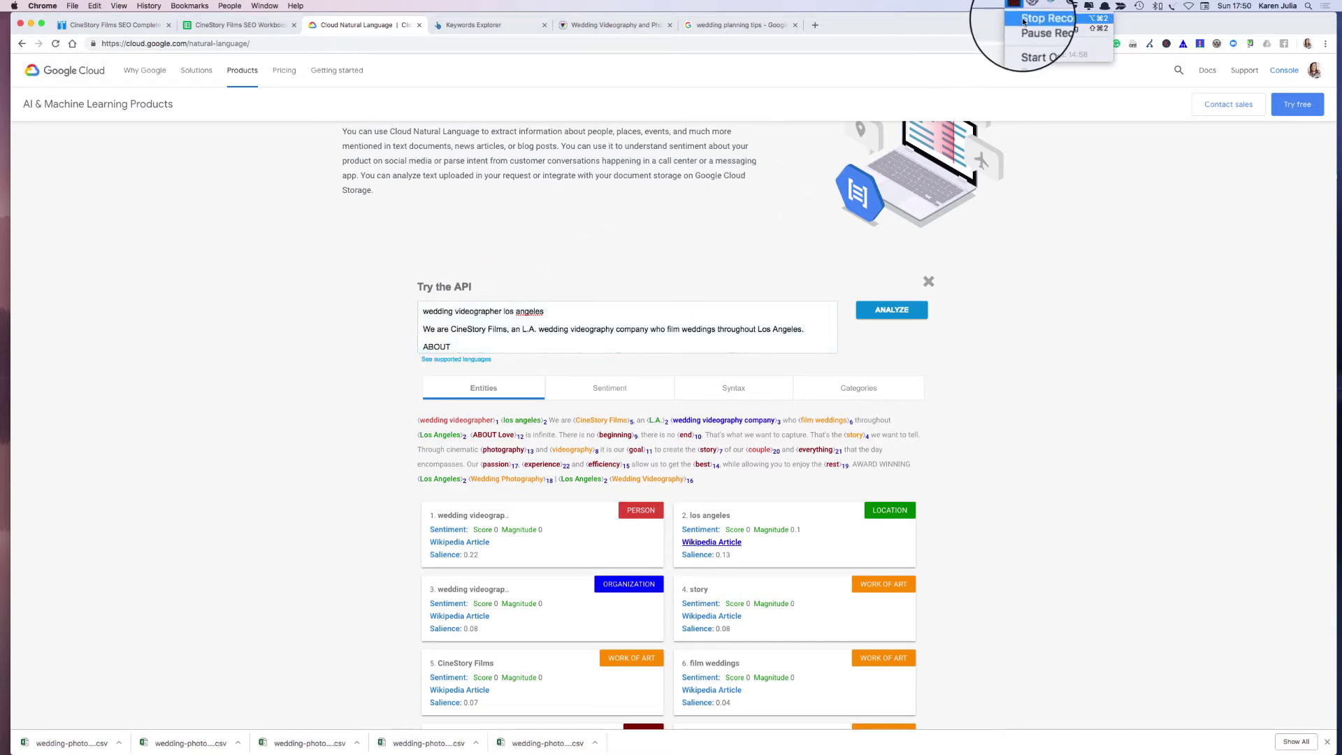